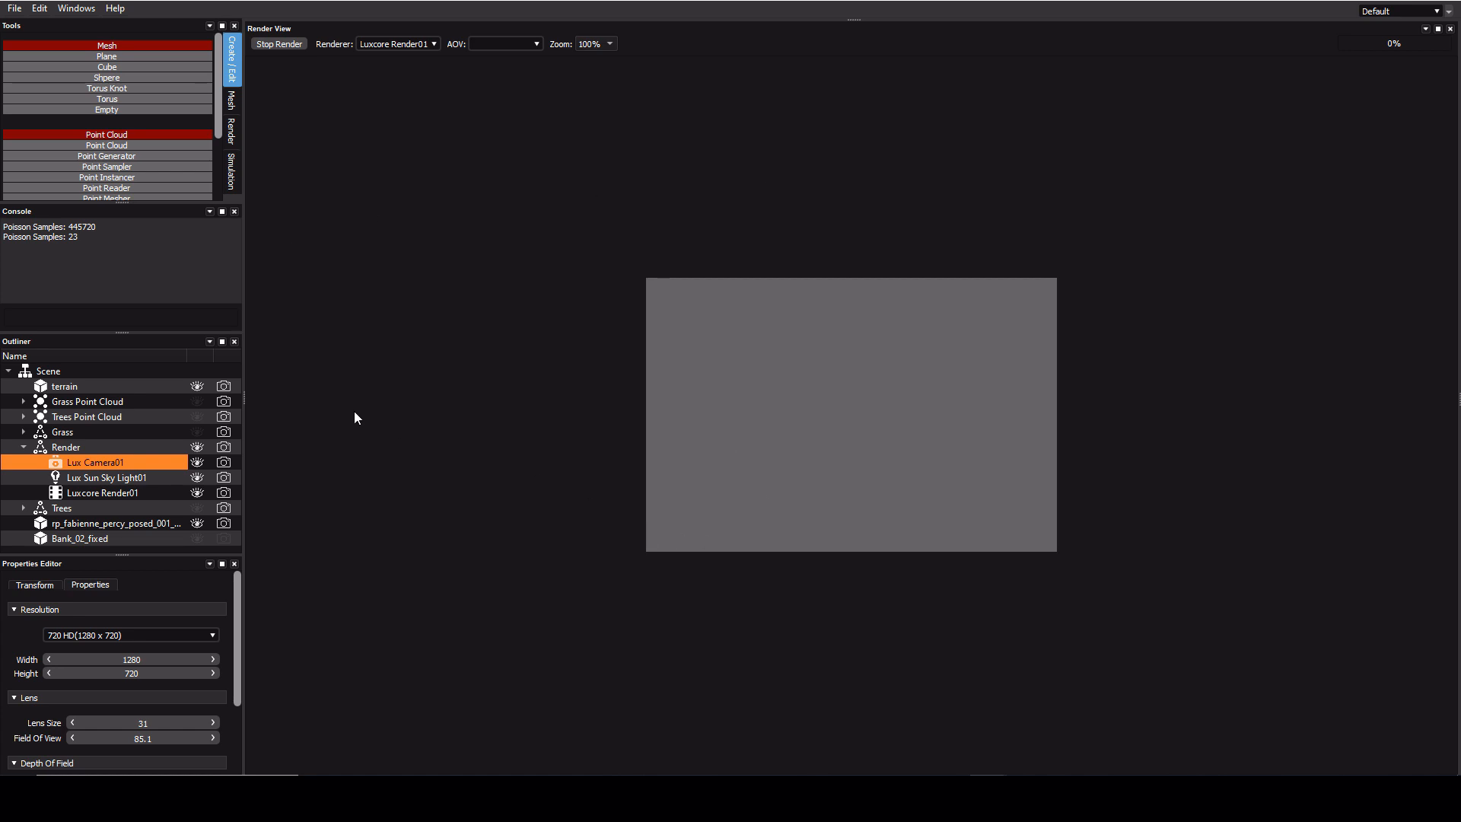
mouse_move(239, 613)
mouse_down()
mouse_move(243, 679)
mouse_move(235, 616)
mouse_up()
drag(218, 101, 219, 176)
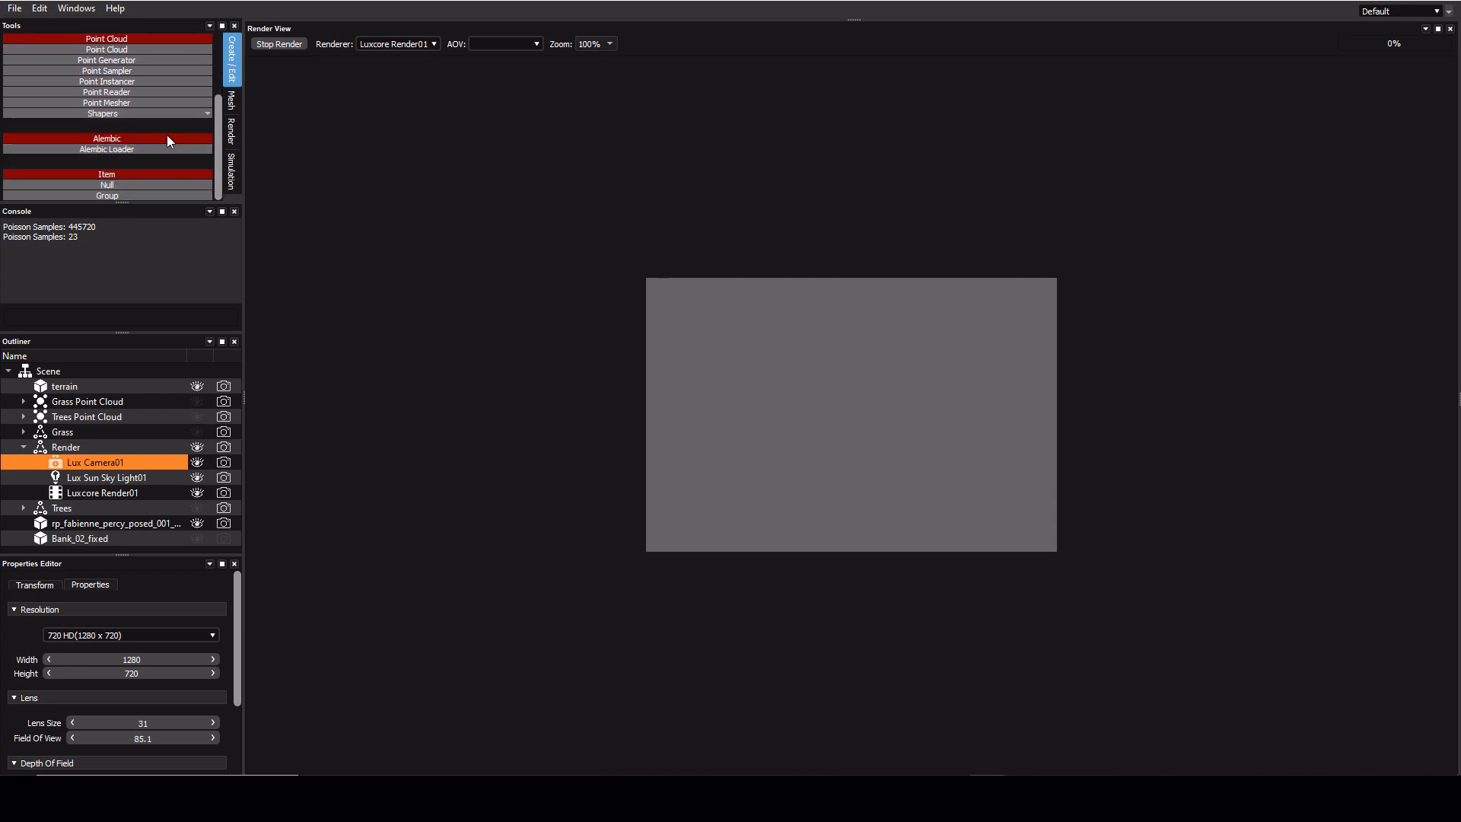
click(157, 115)
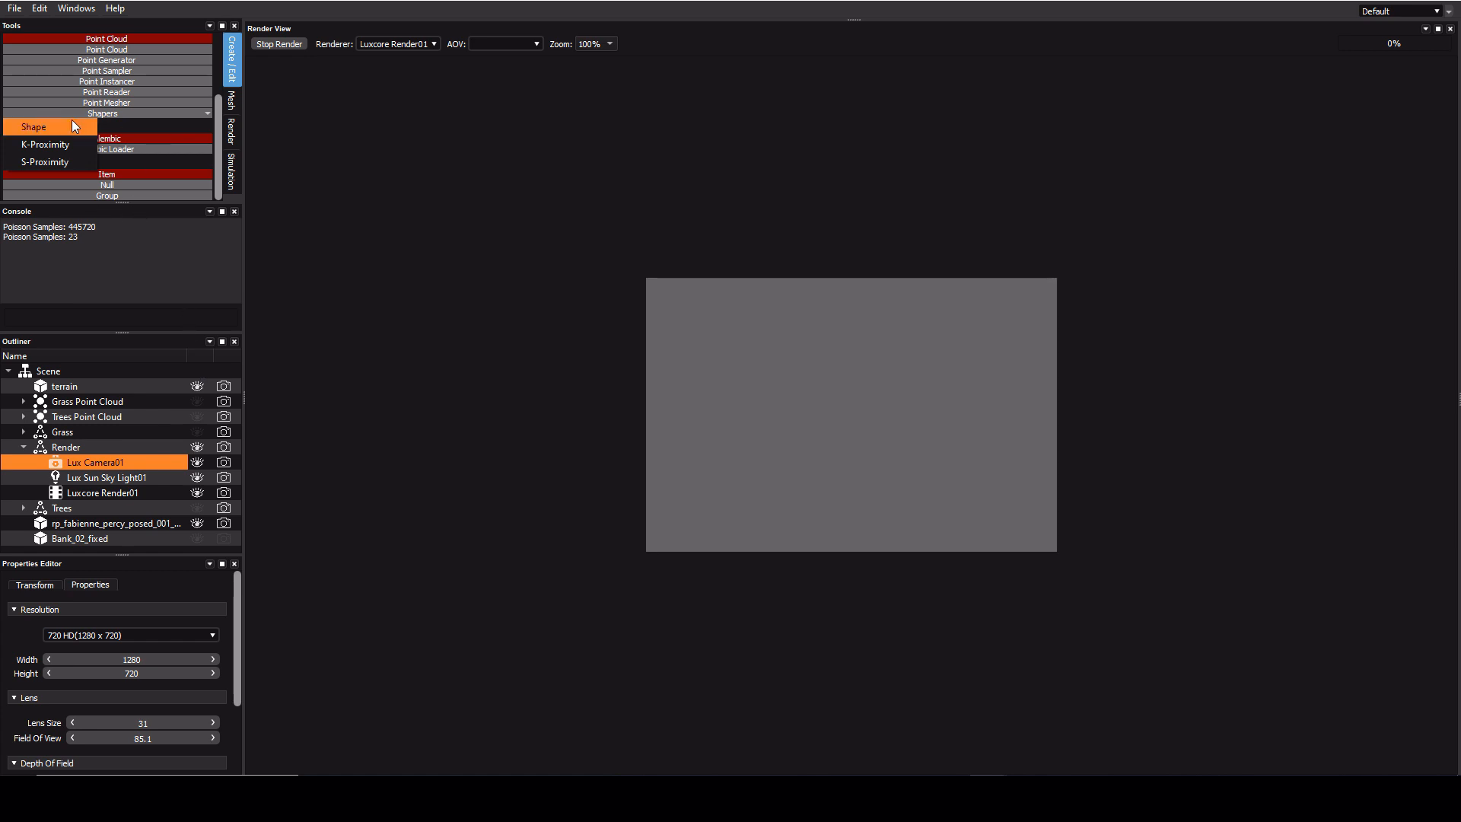
click(136, 594)
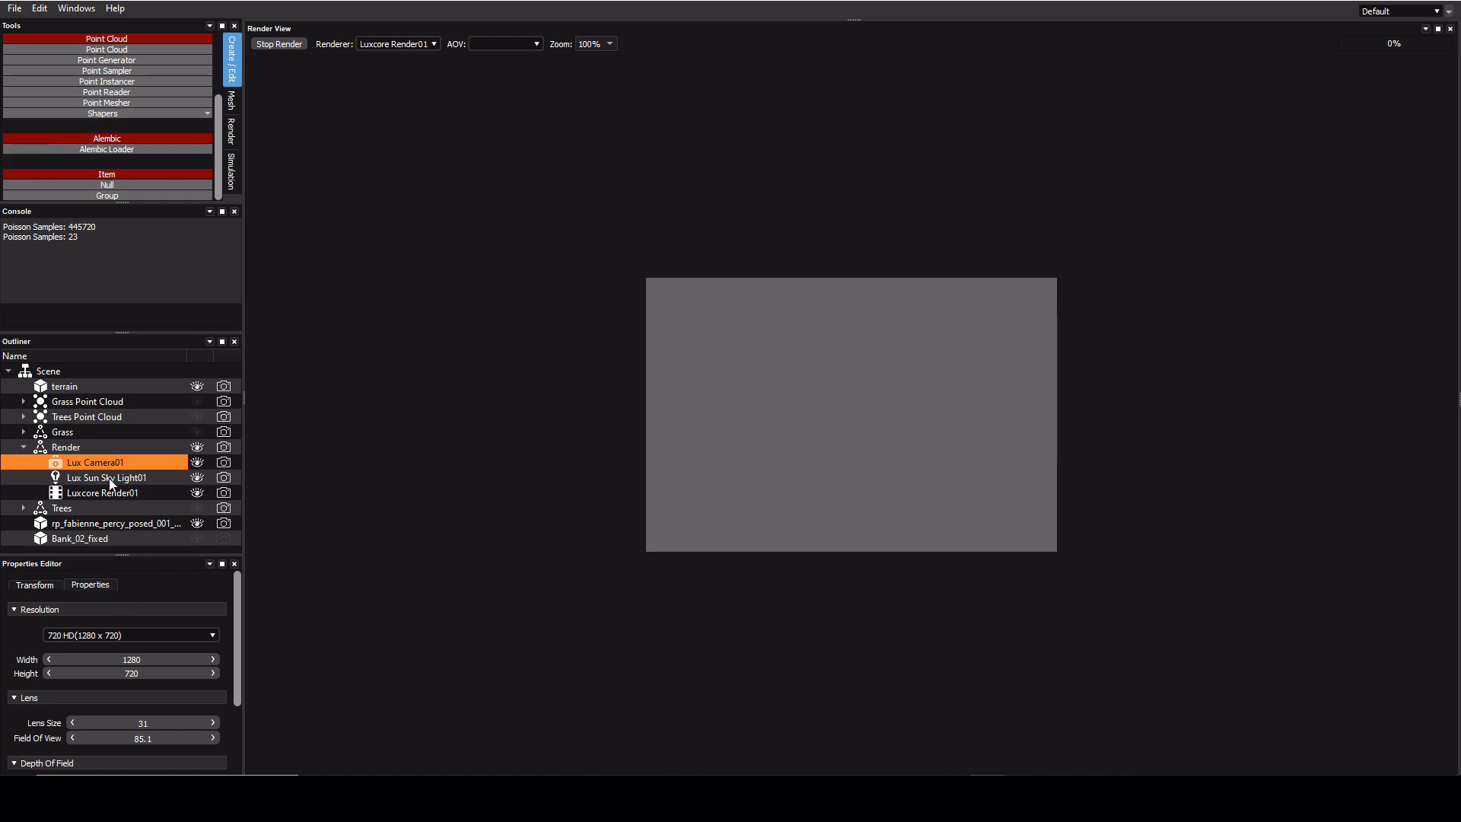
Step: Render the tree scene's current frame with Luxcore Render01 and bring up the renderer's sampling settings
click(85, 495)
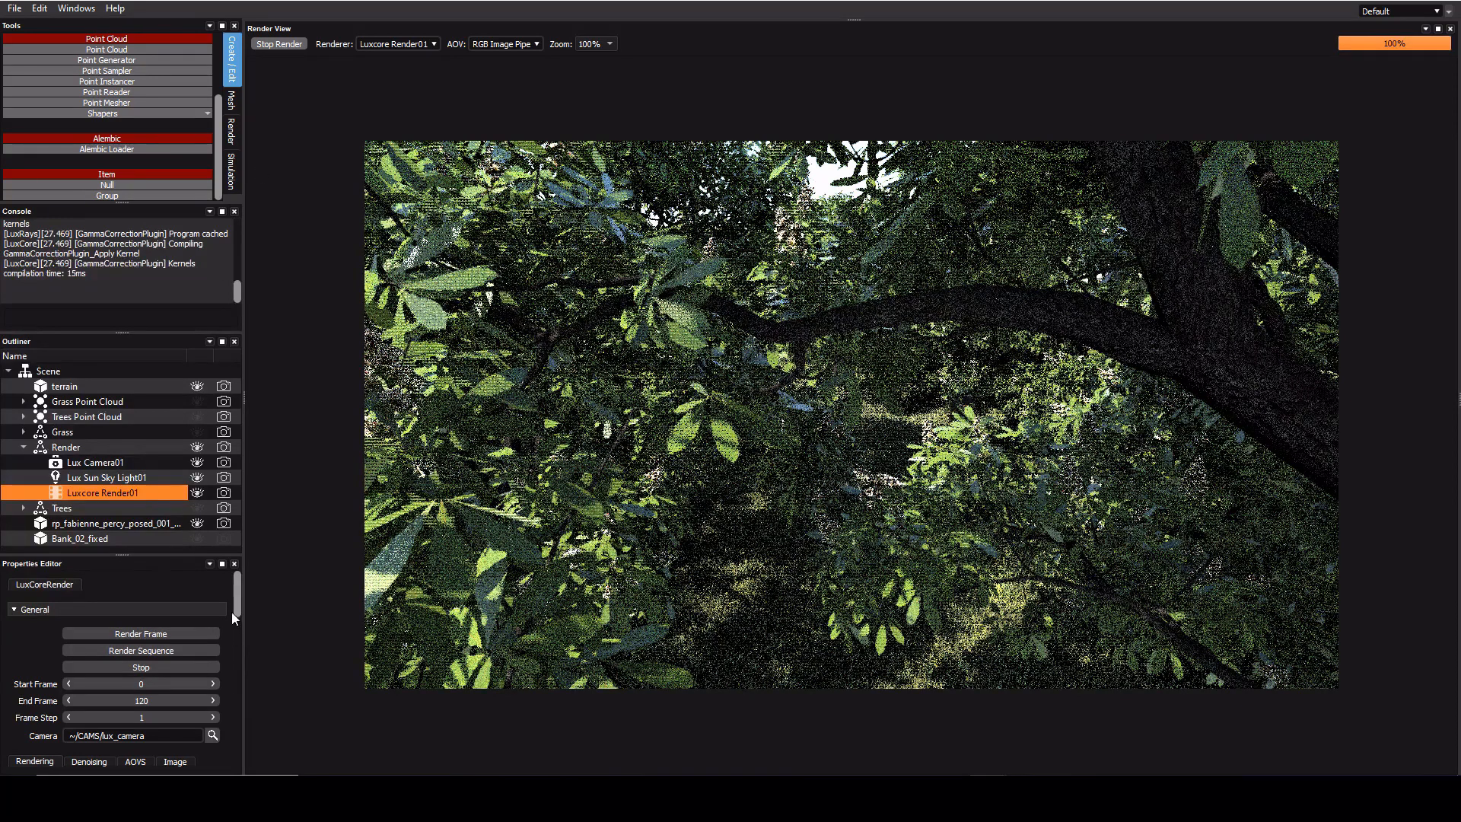
drag(237, 602, 235, 662)
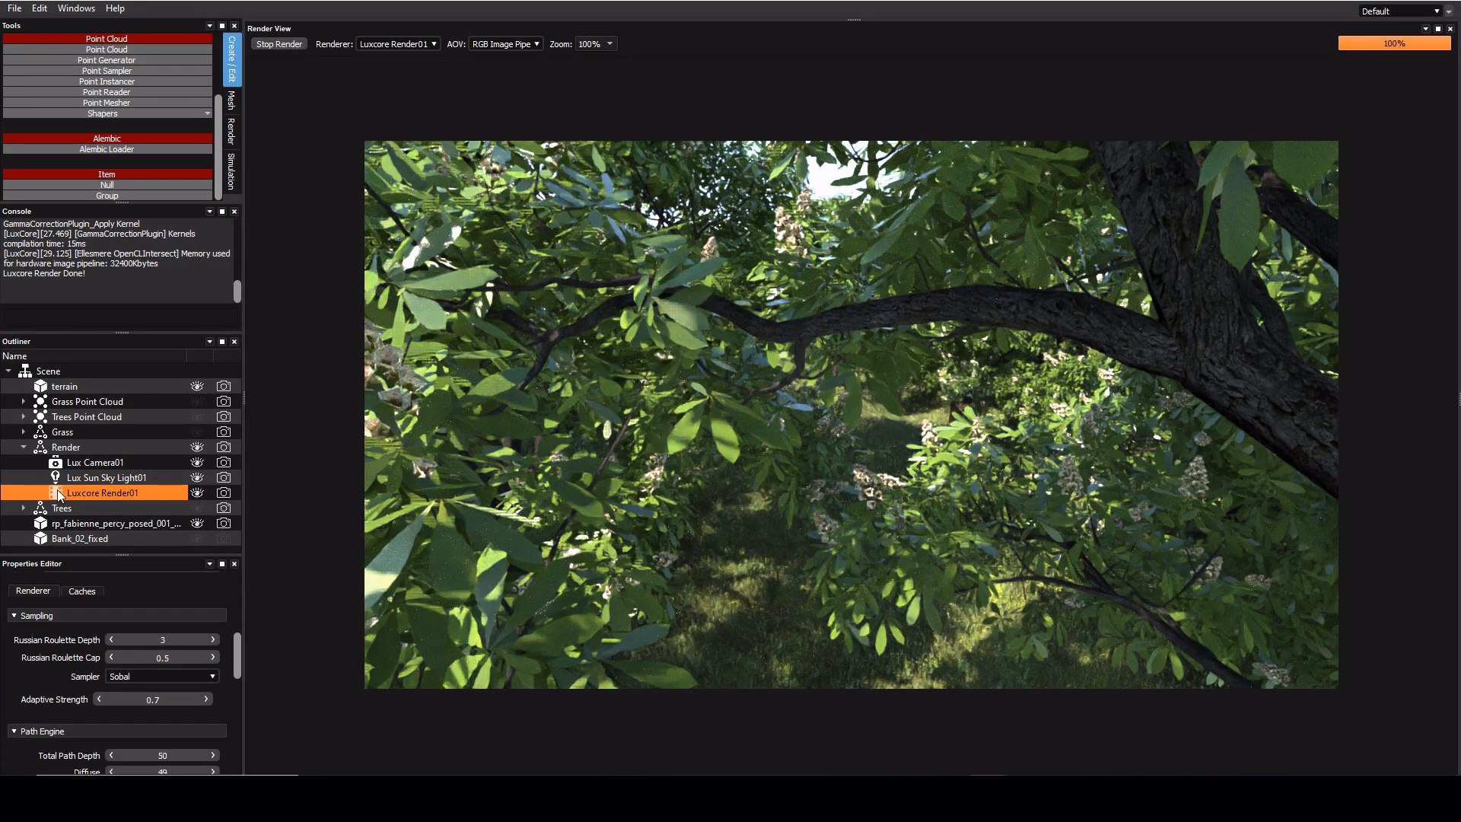
Step: Set the surface sampling radius of Points Sampler02 in the Trees Point Cloud to 40 and resample the points
click(23, 416)
click(64, 431)
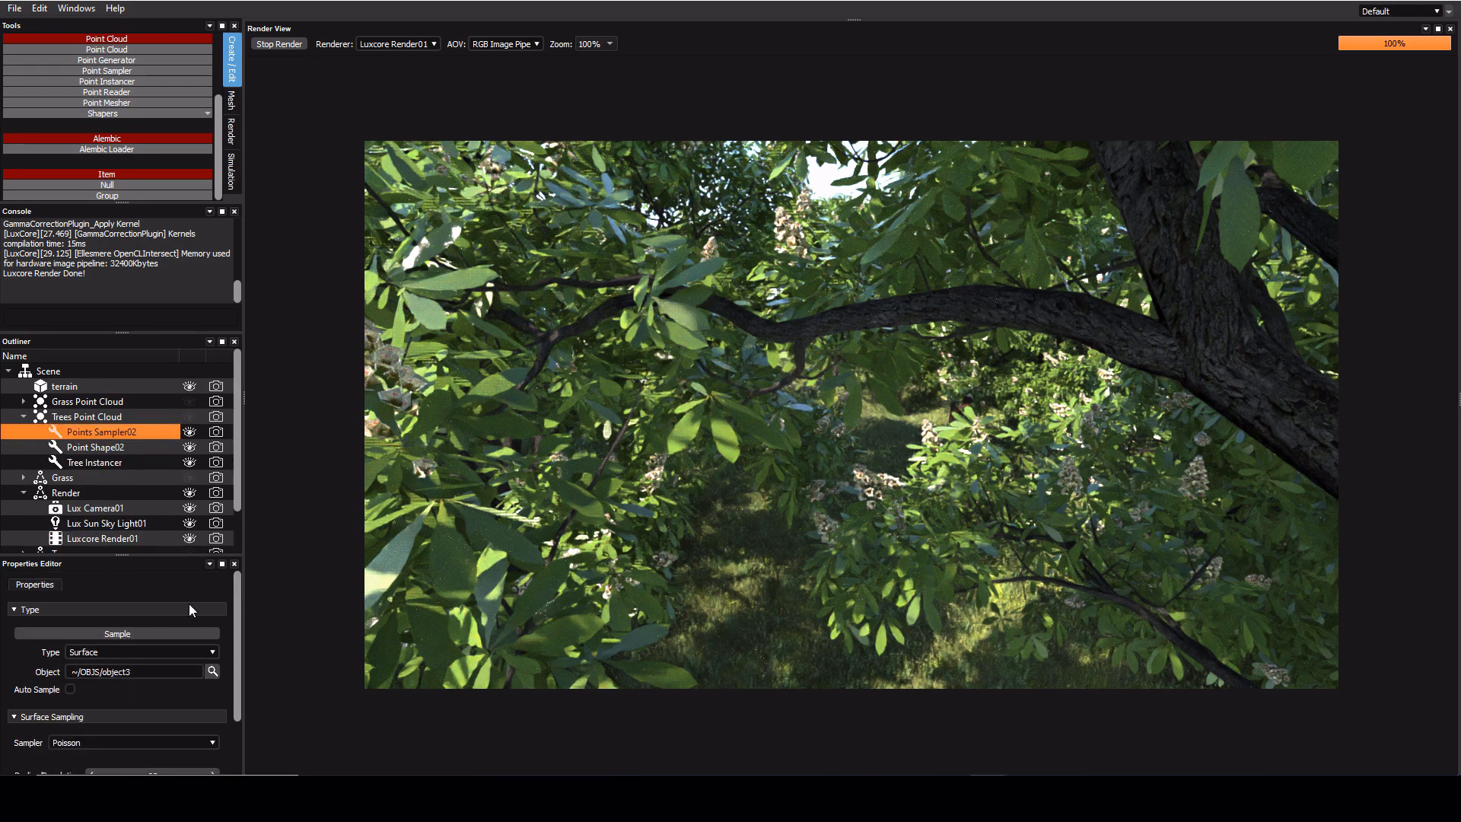
click(116, 637)
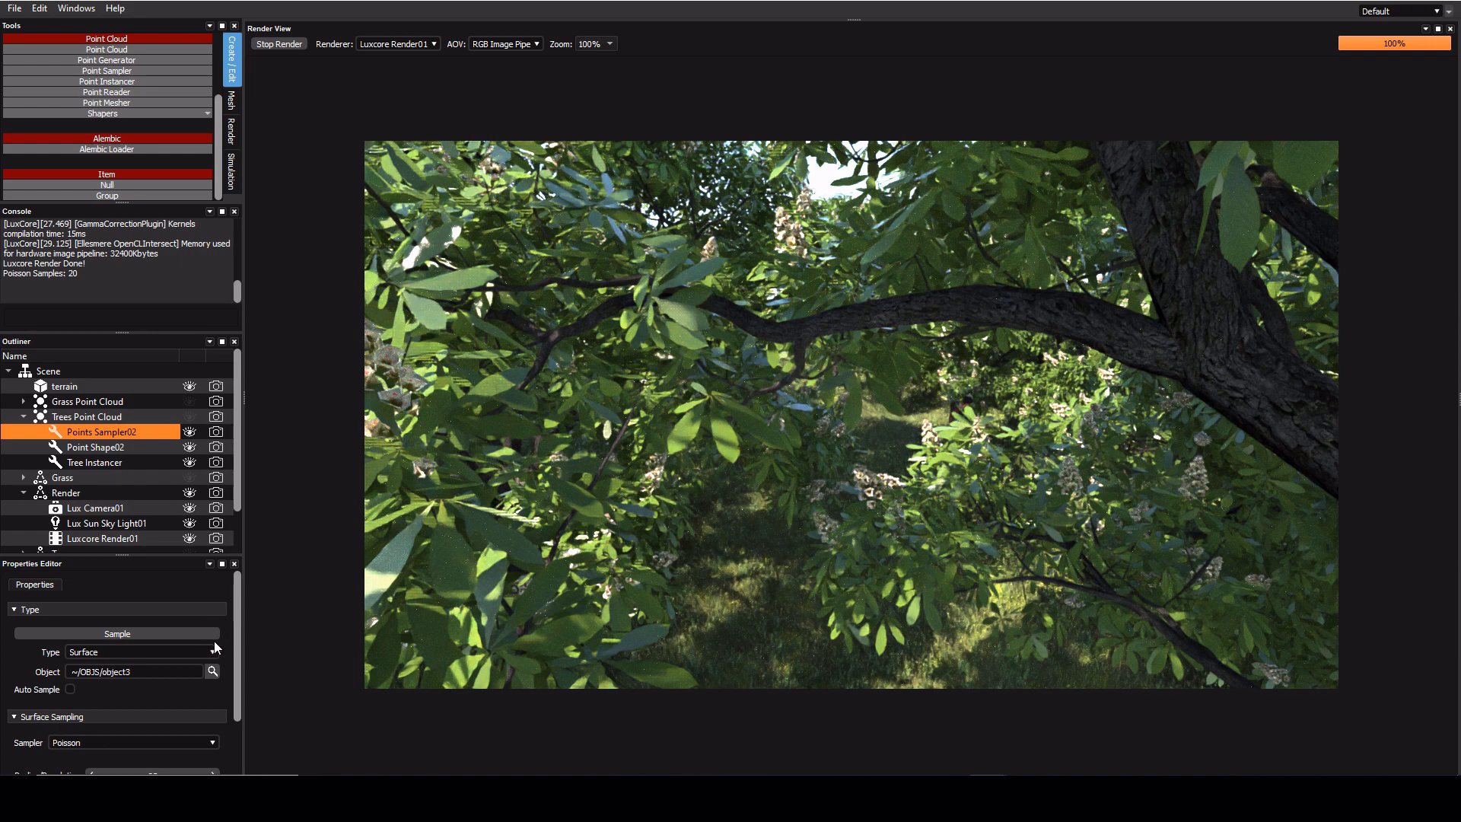
scroll(235, 652, down, 3)
click(95, 705)
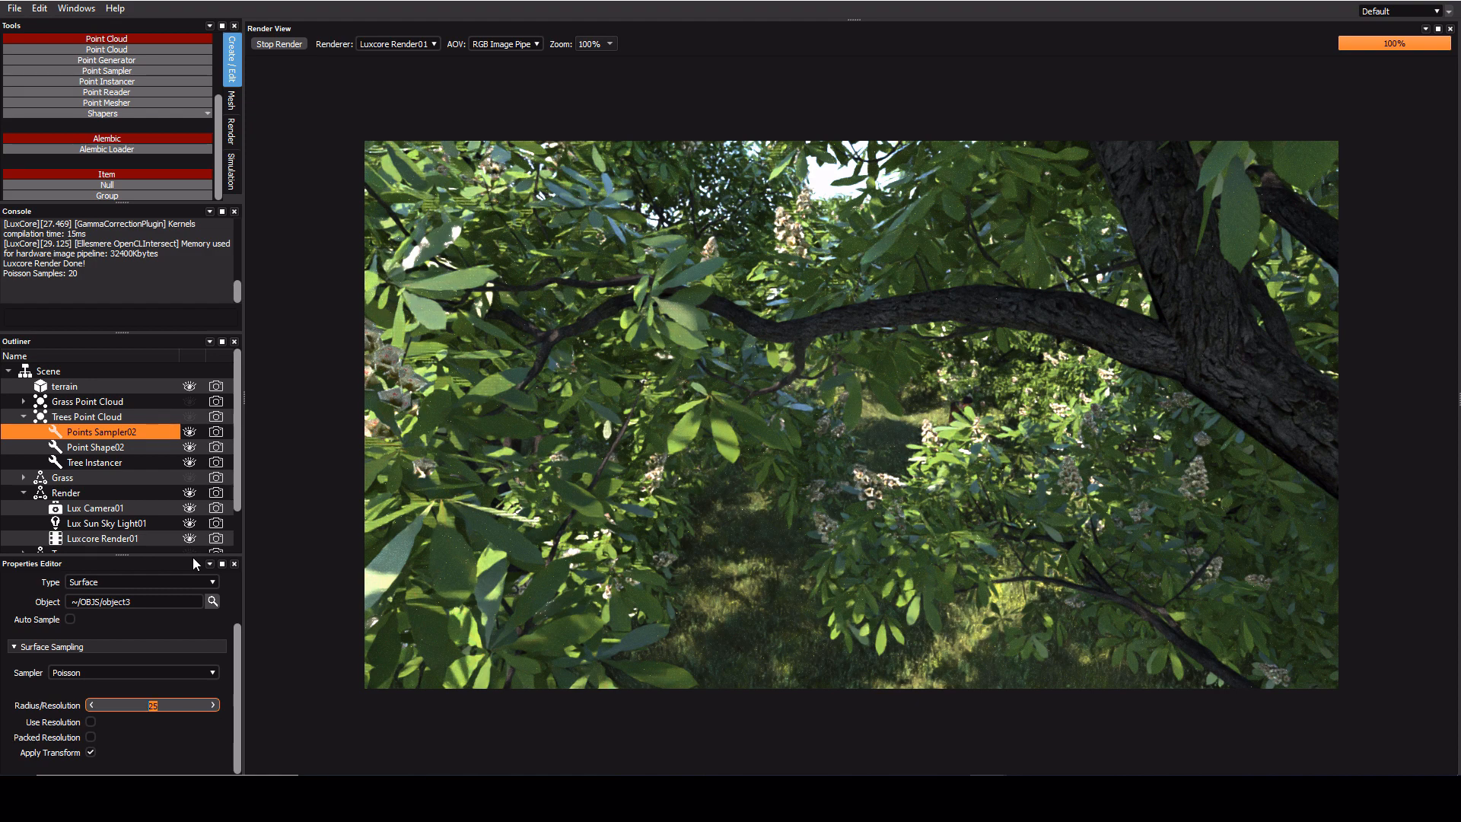
text(40)
click(232, 670)
scroll(235, 615, up, 3)
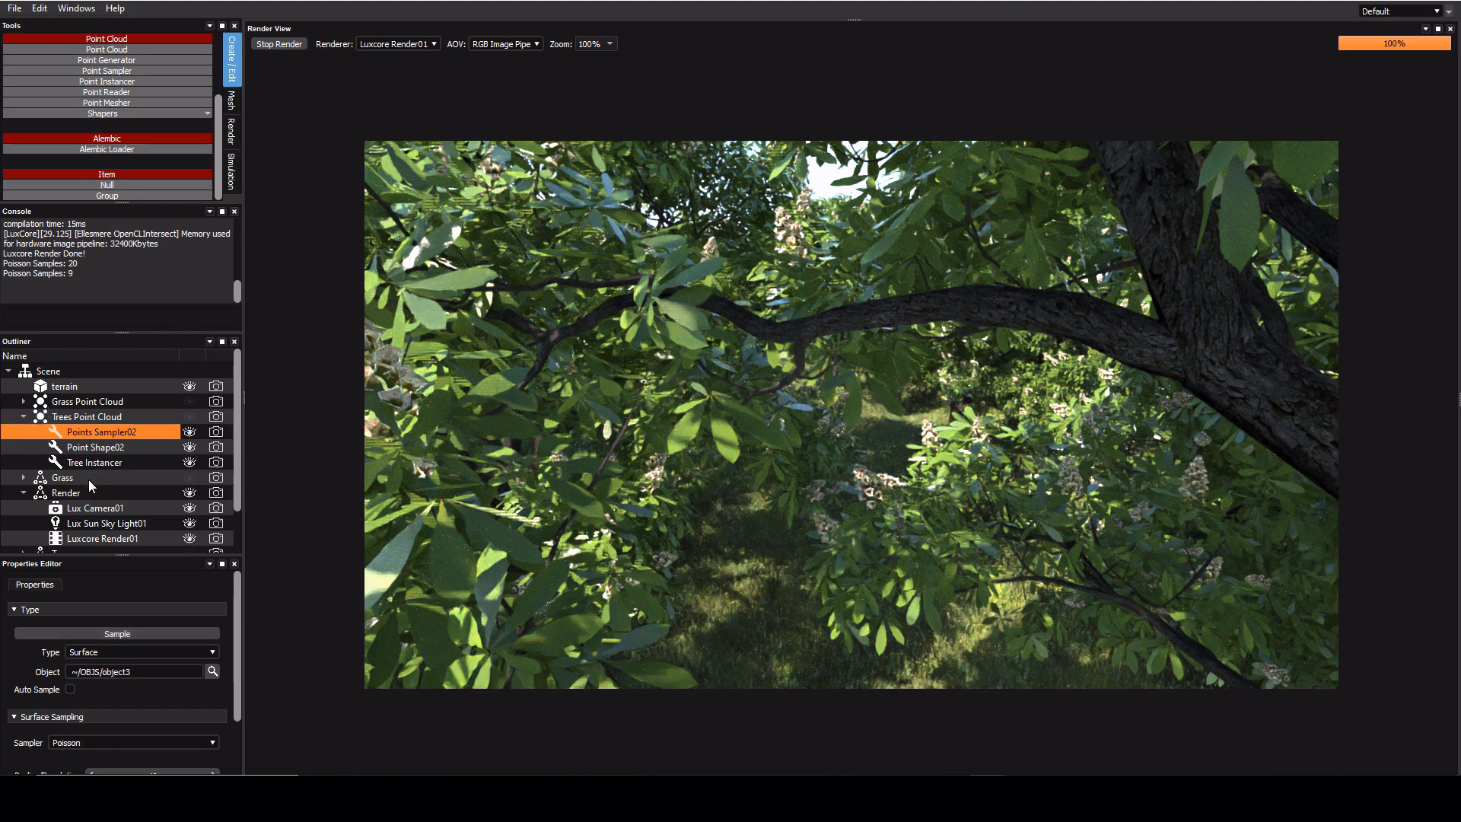
Step: Render a frame of the resampled tree scene with Luxcore Render01, stop the render and show the path engine settings
click(79, 510)
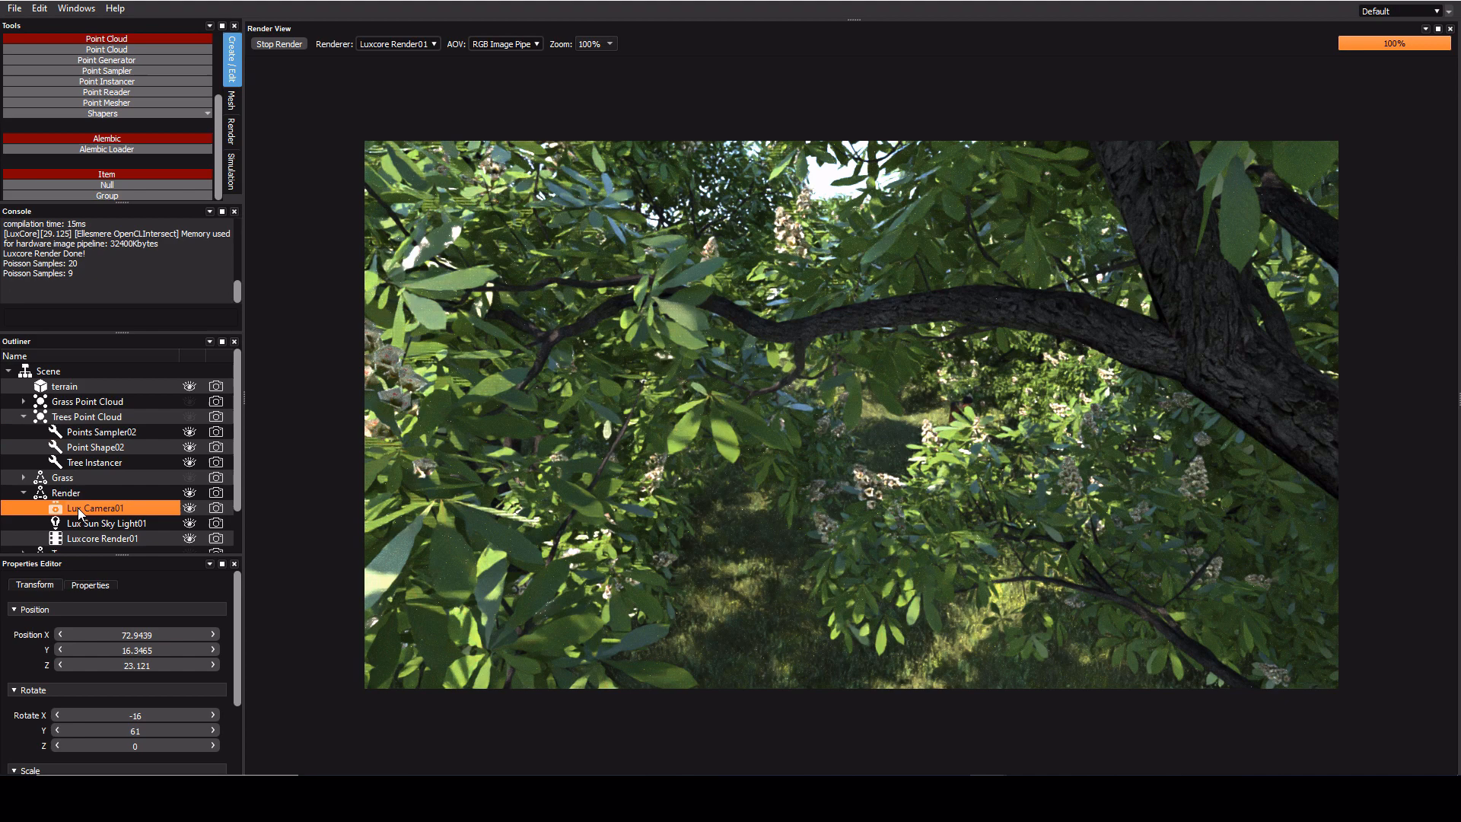
click(108, 538)
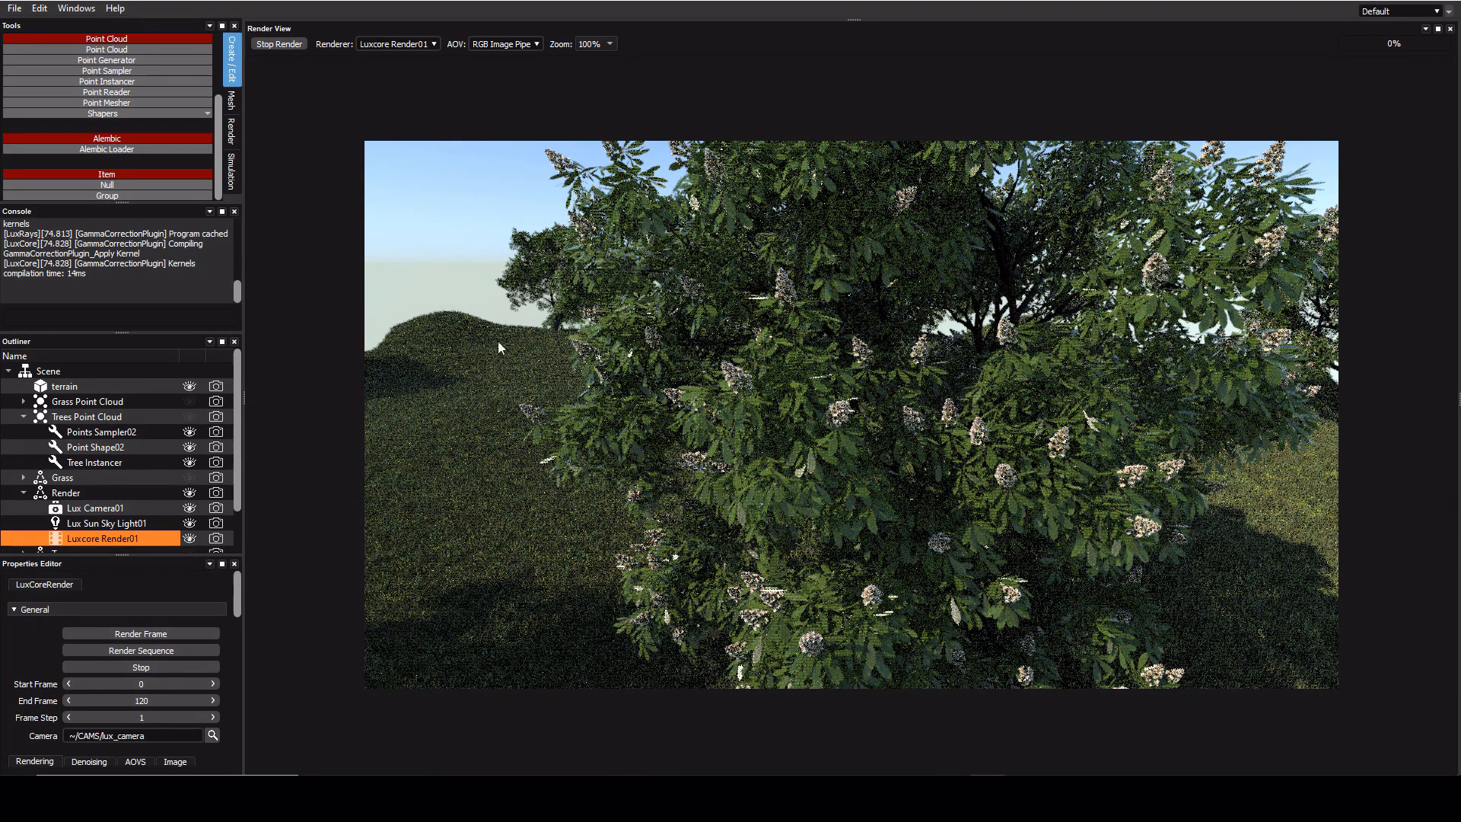
click(167, 669)
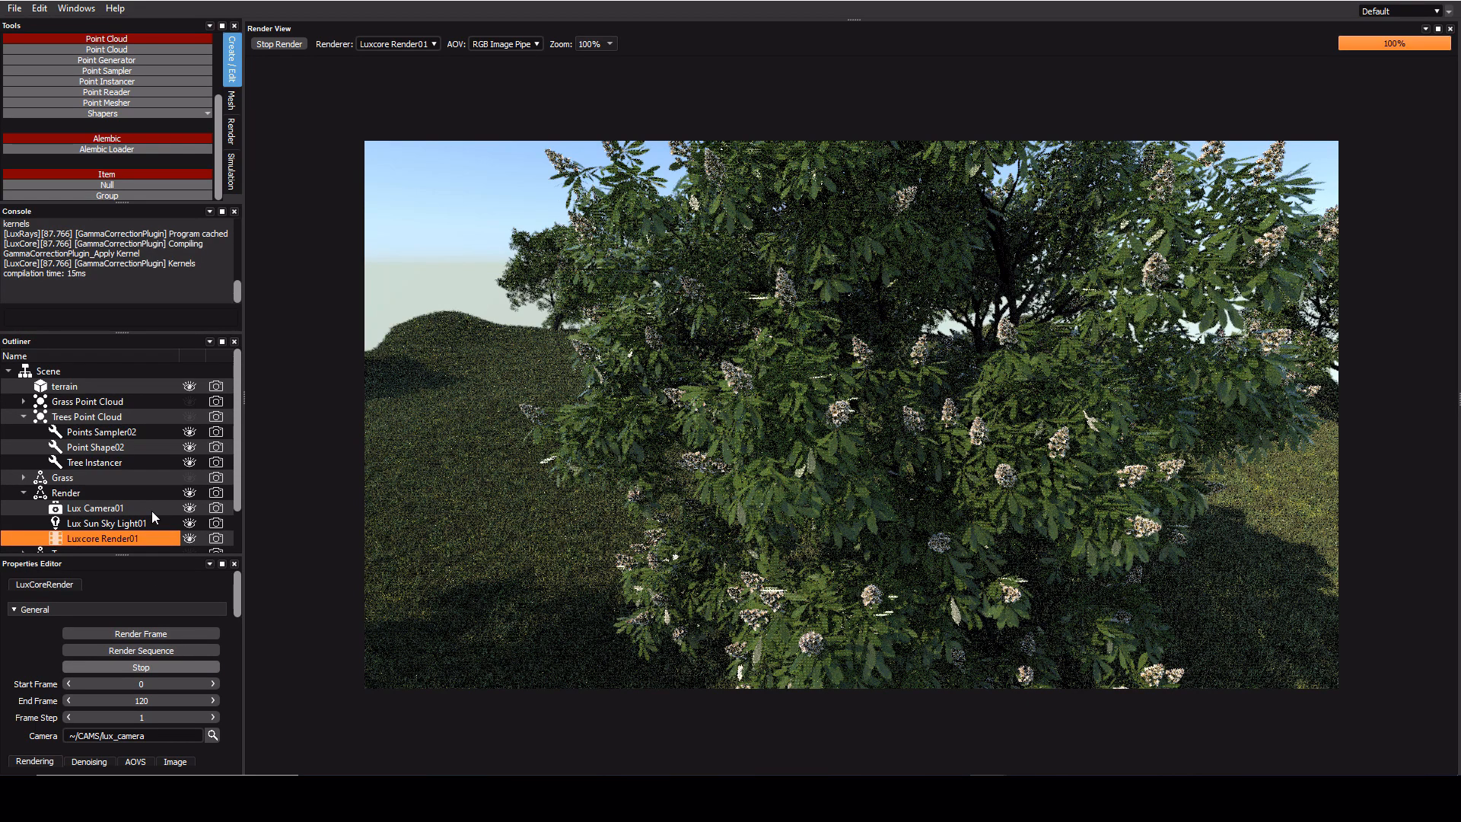
scroll(112, 522, down, 1)
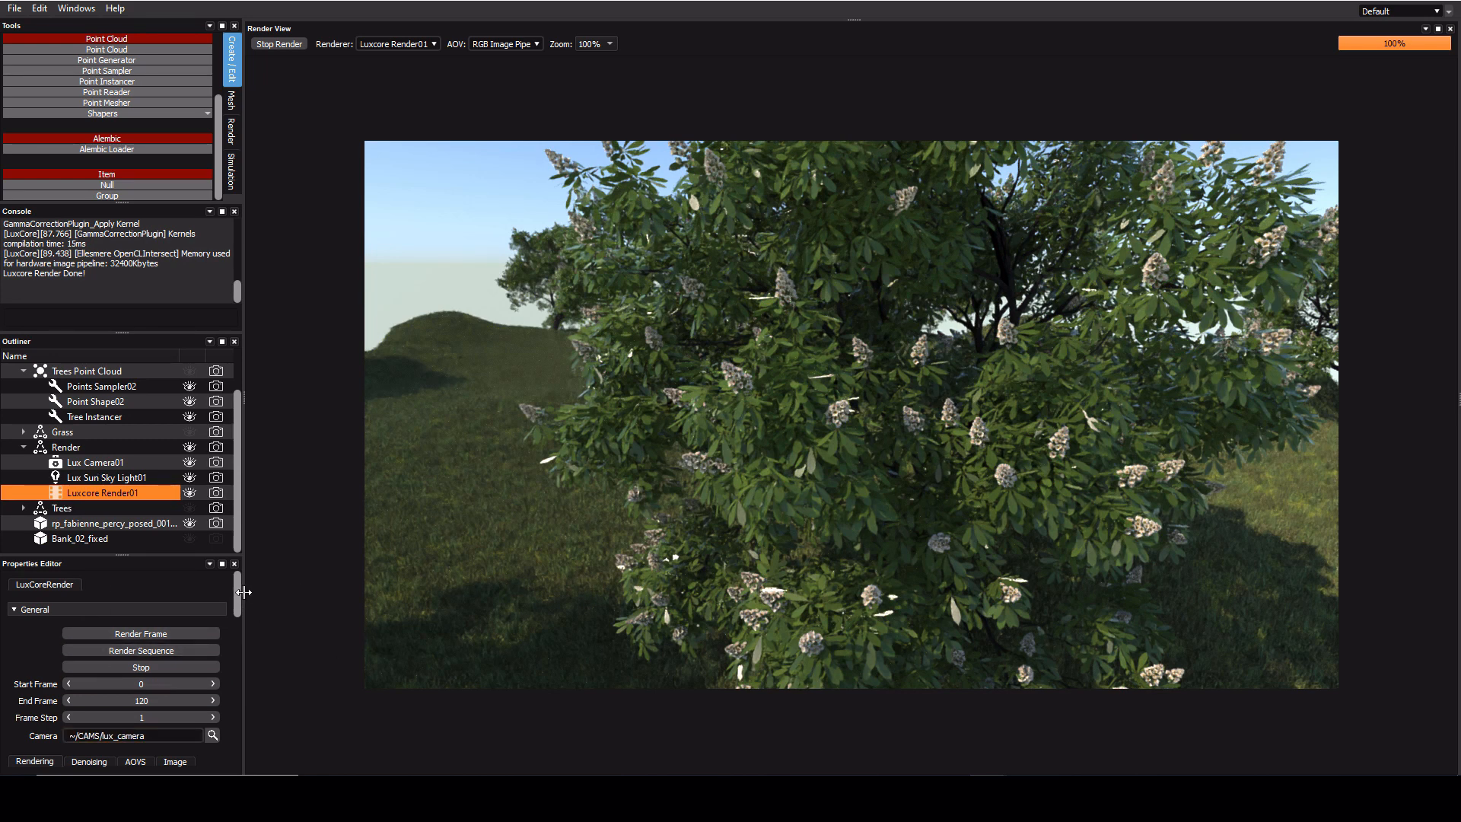
drag(240, 588, 244, 667)
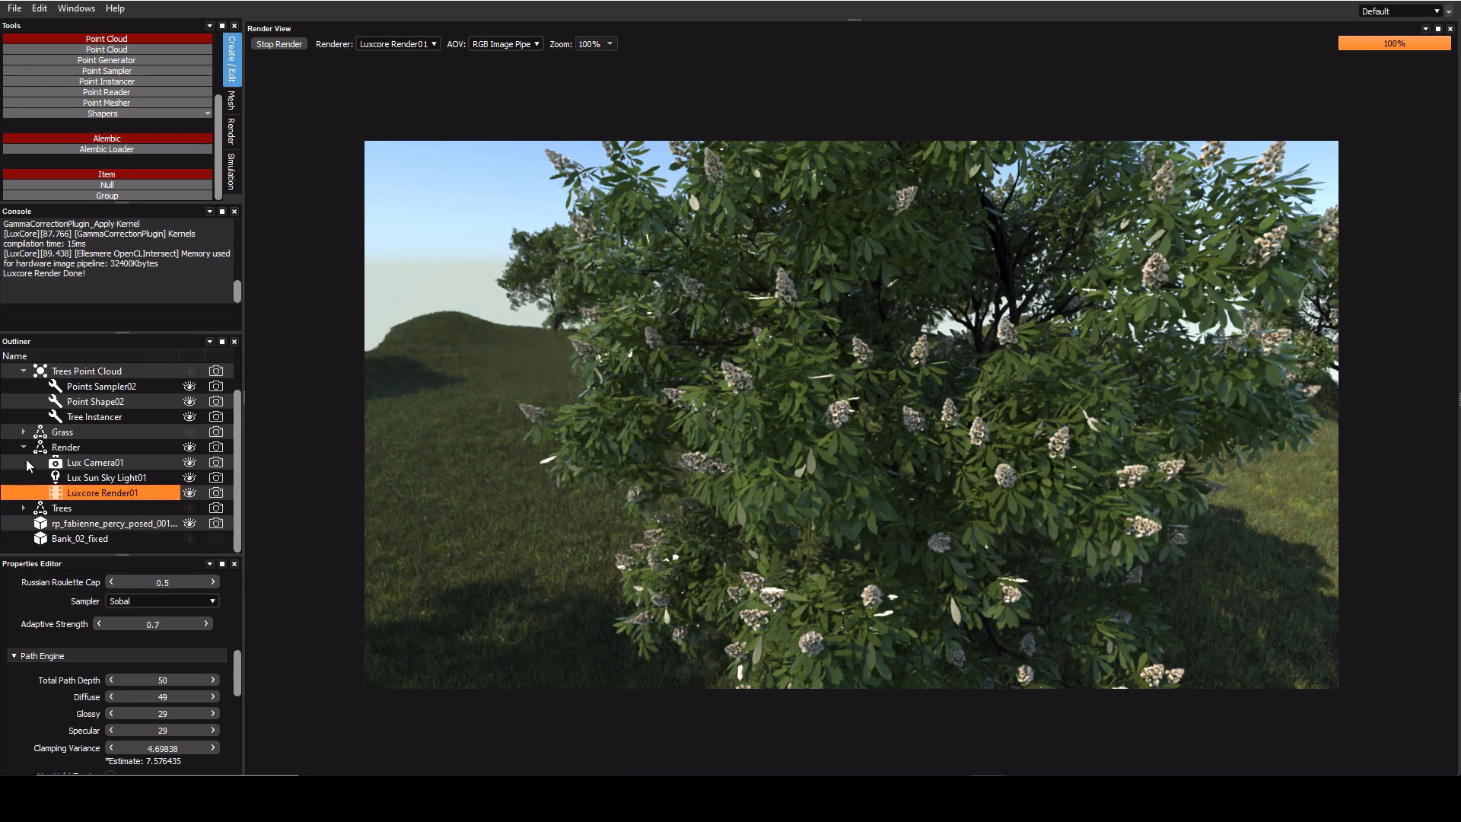
Step: Resample the tree points with Points Sampler02 and render the frame again with Luxcore Render01
click(95, 386)
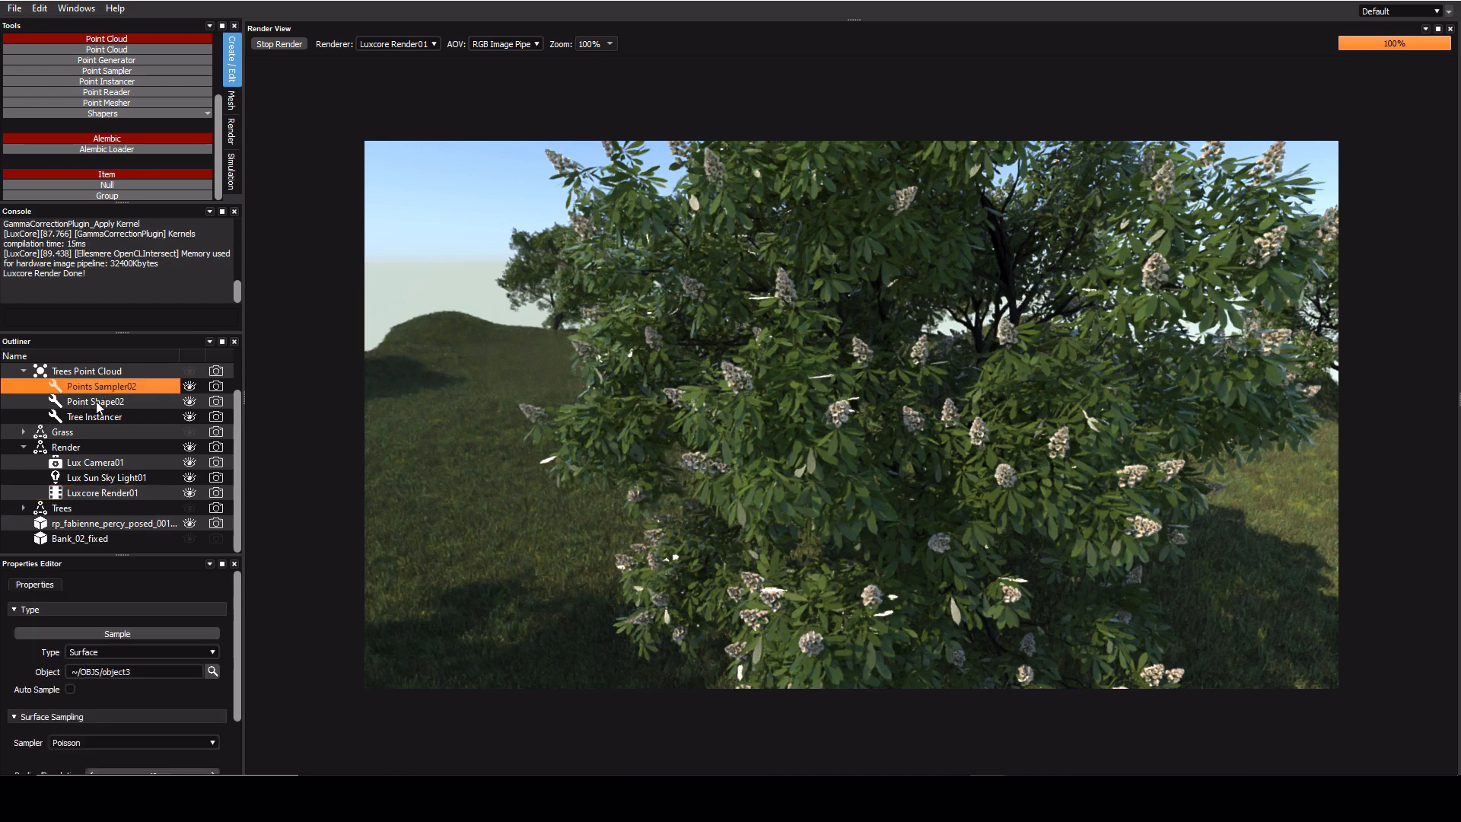
click(121, 634)
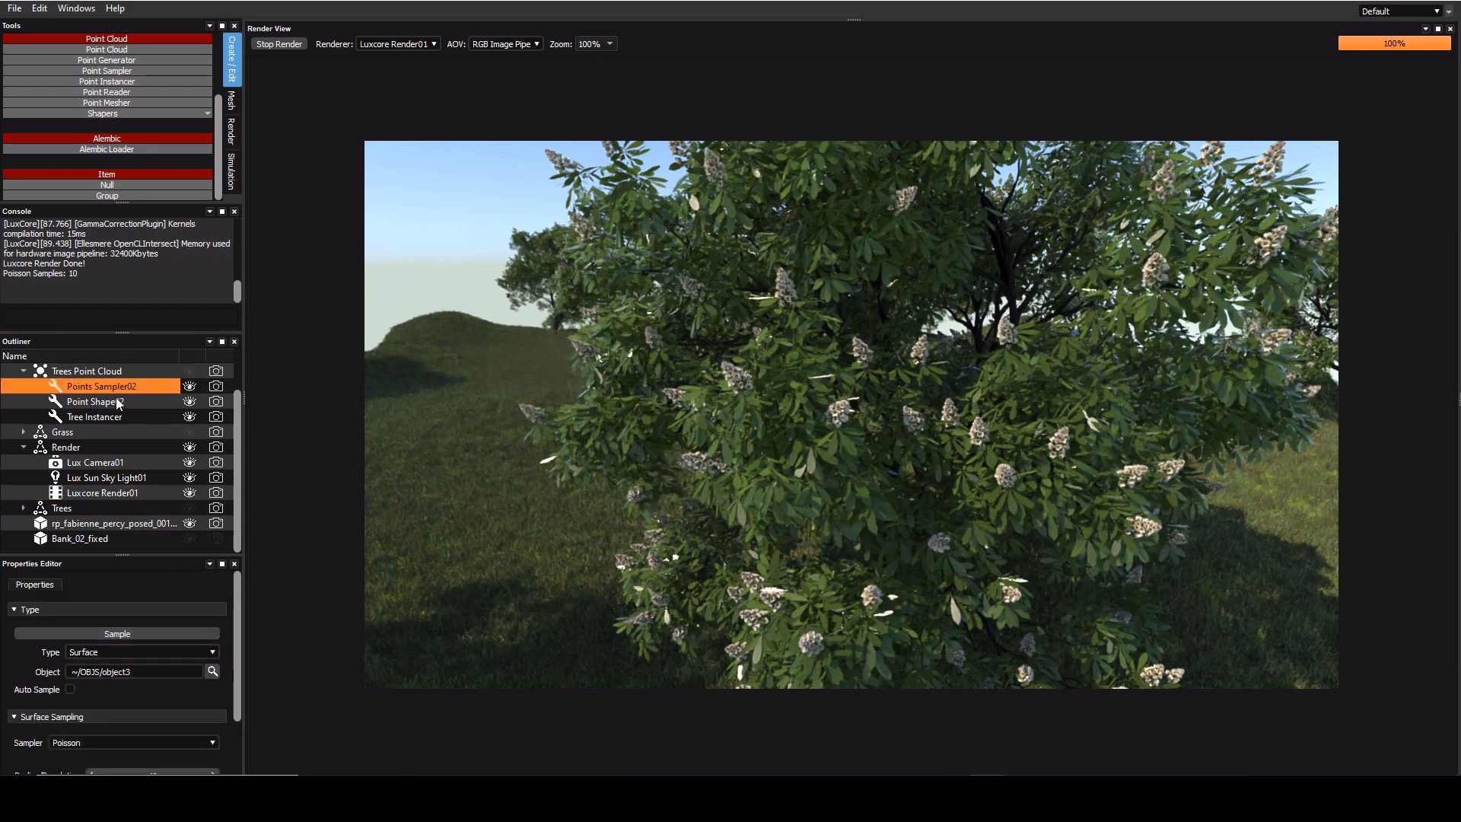
scroll(114, 415, up, 1)
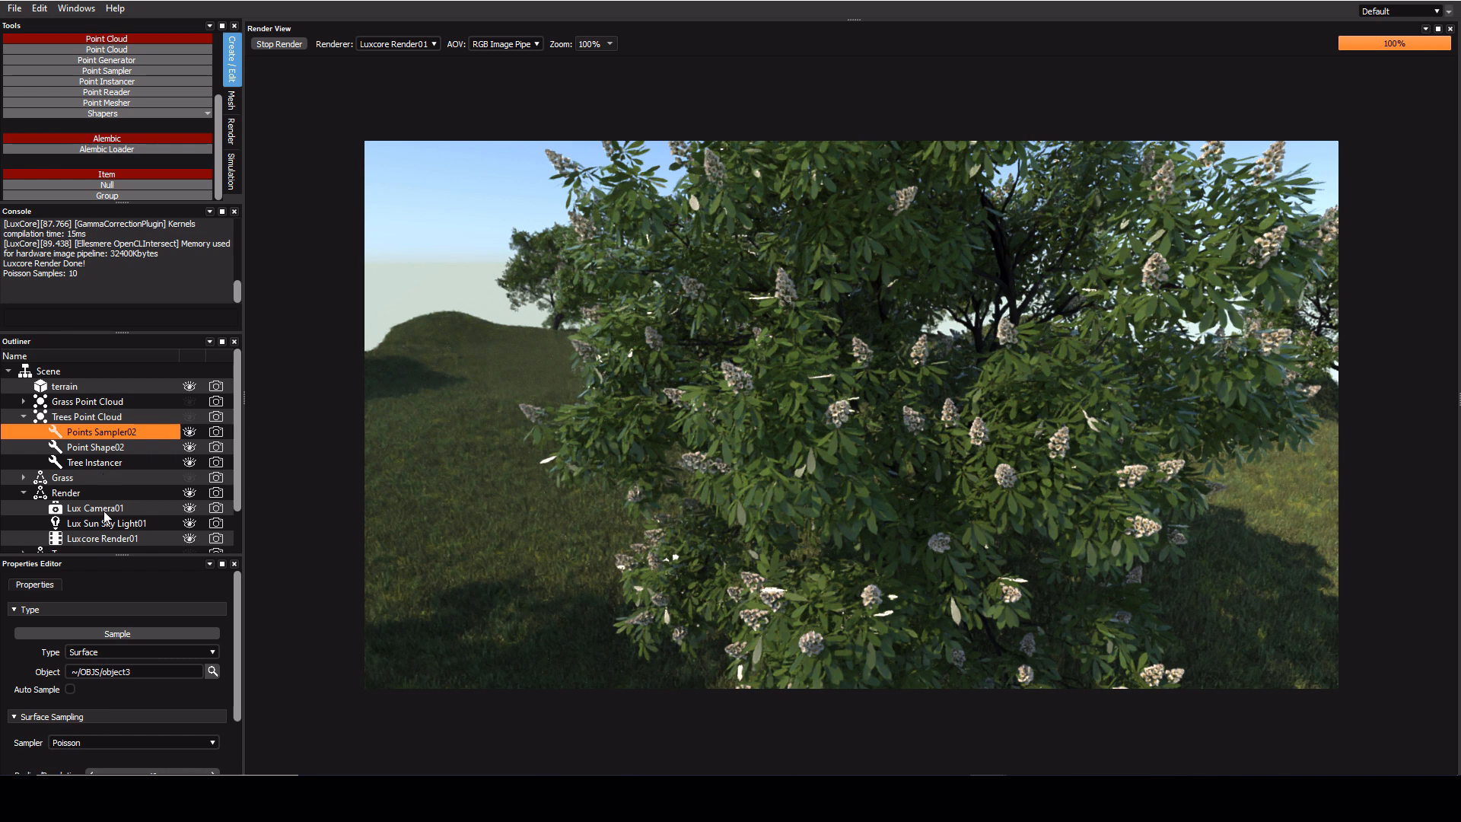
click(103, 538)
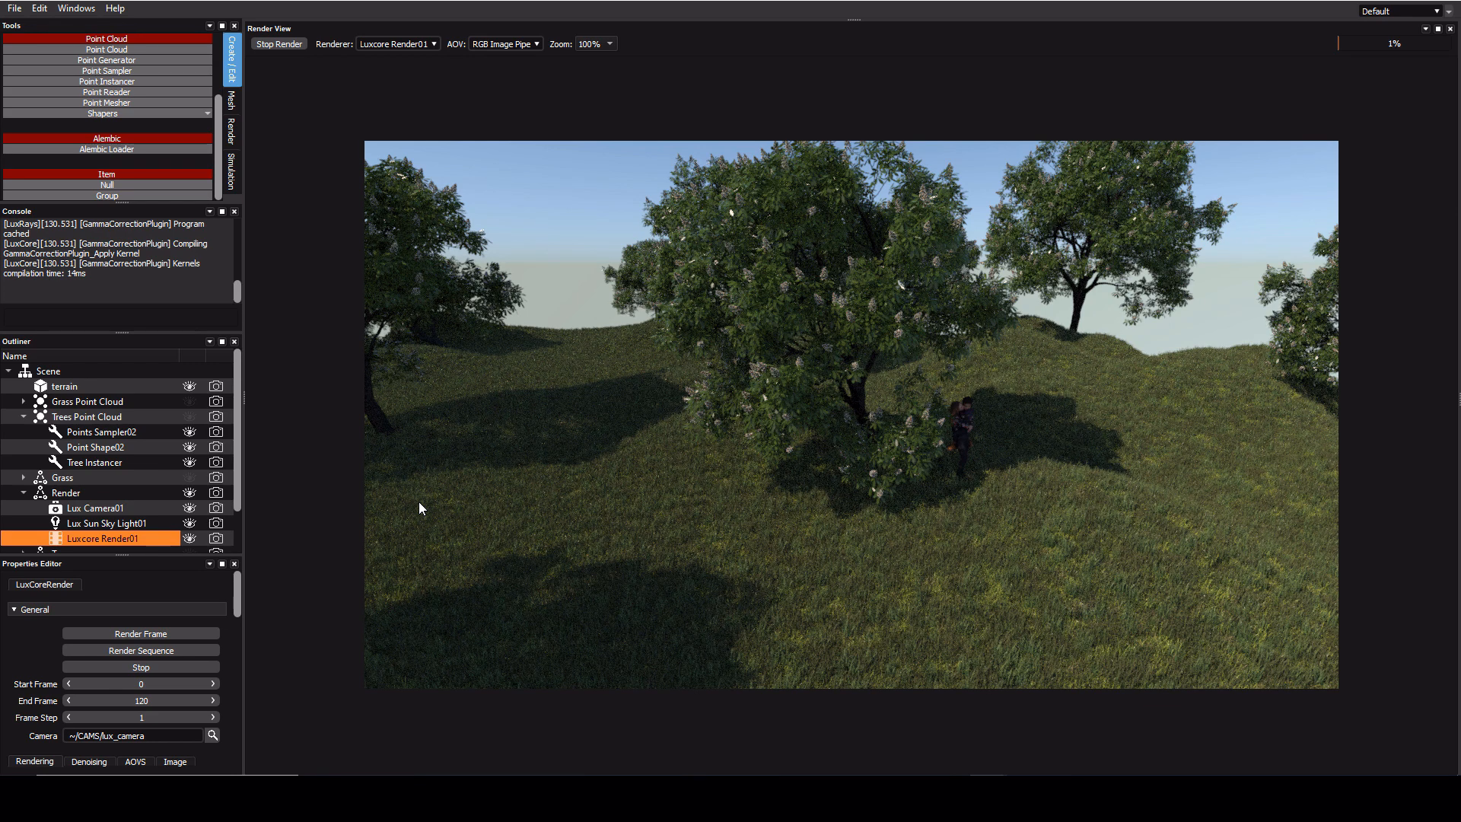
Step: Expand the Grass group to show its grass models and stop the running render
click(24, 477)
scroll(46, 481, down, 2)
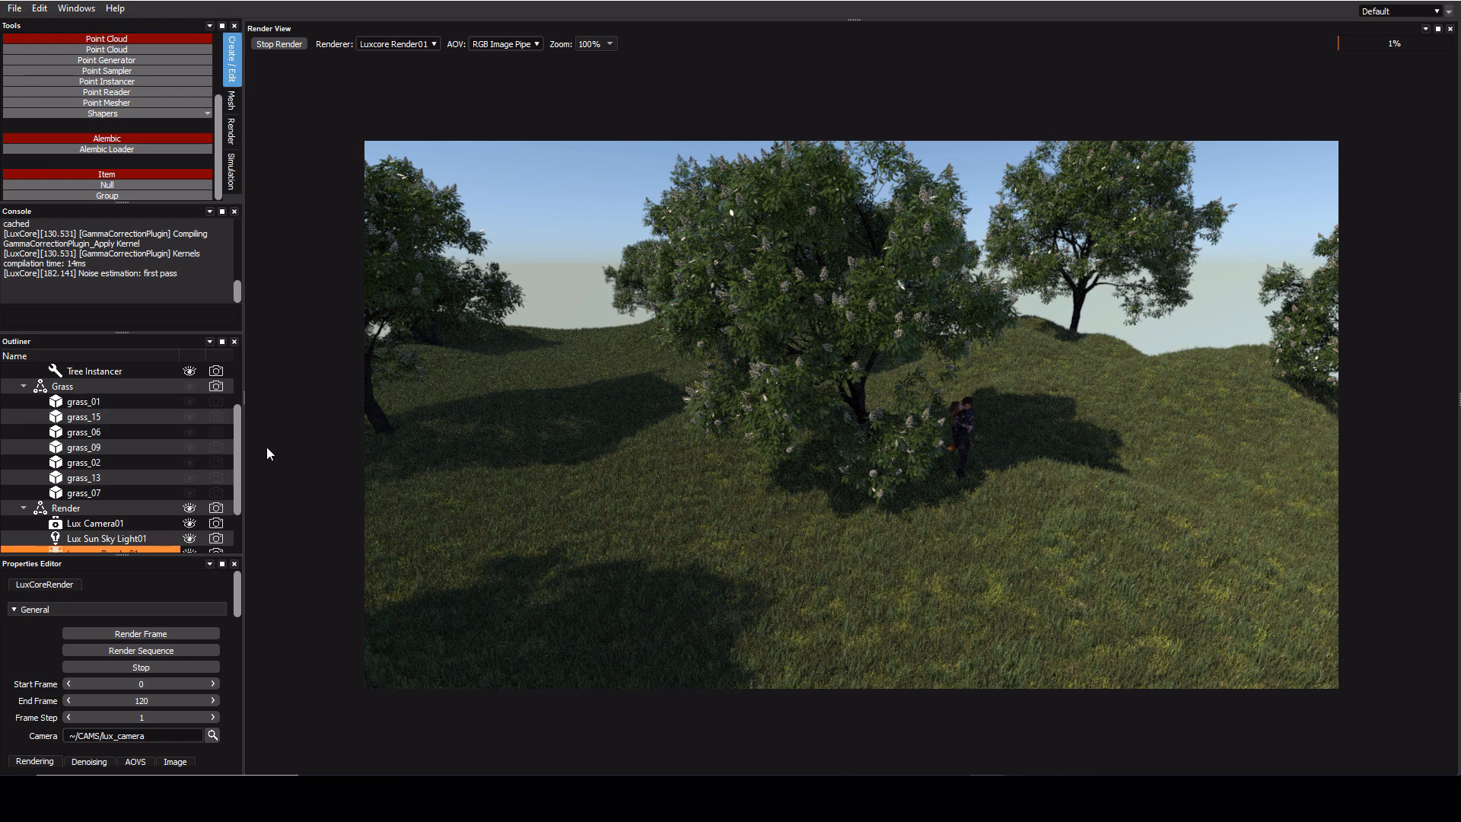
click(157, 668)
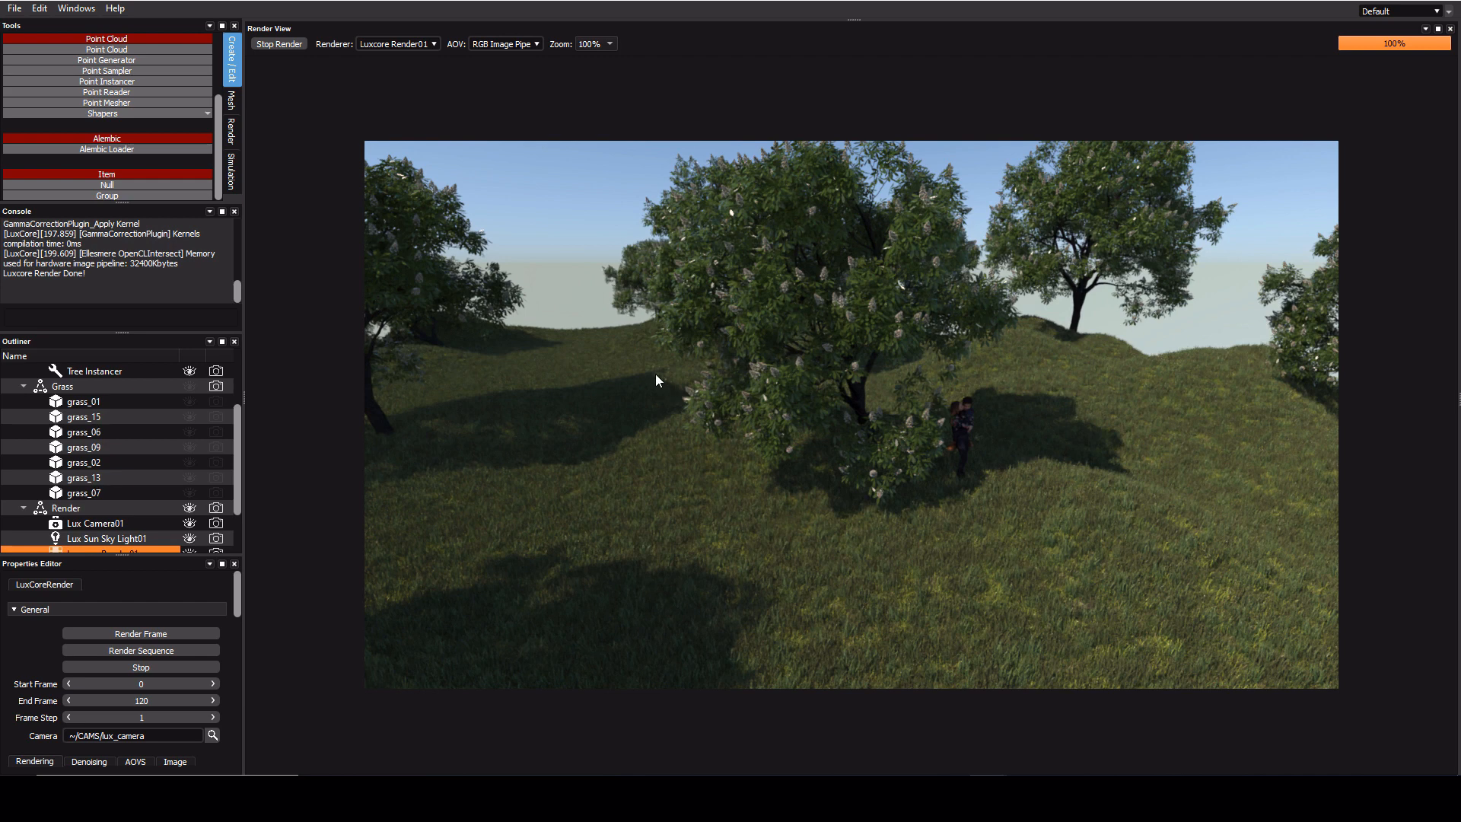
drag(241, 460, 238, 450)
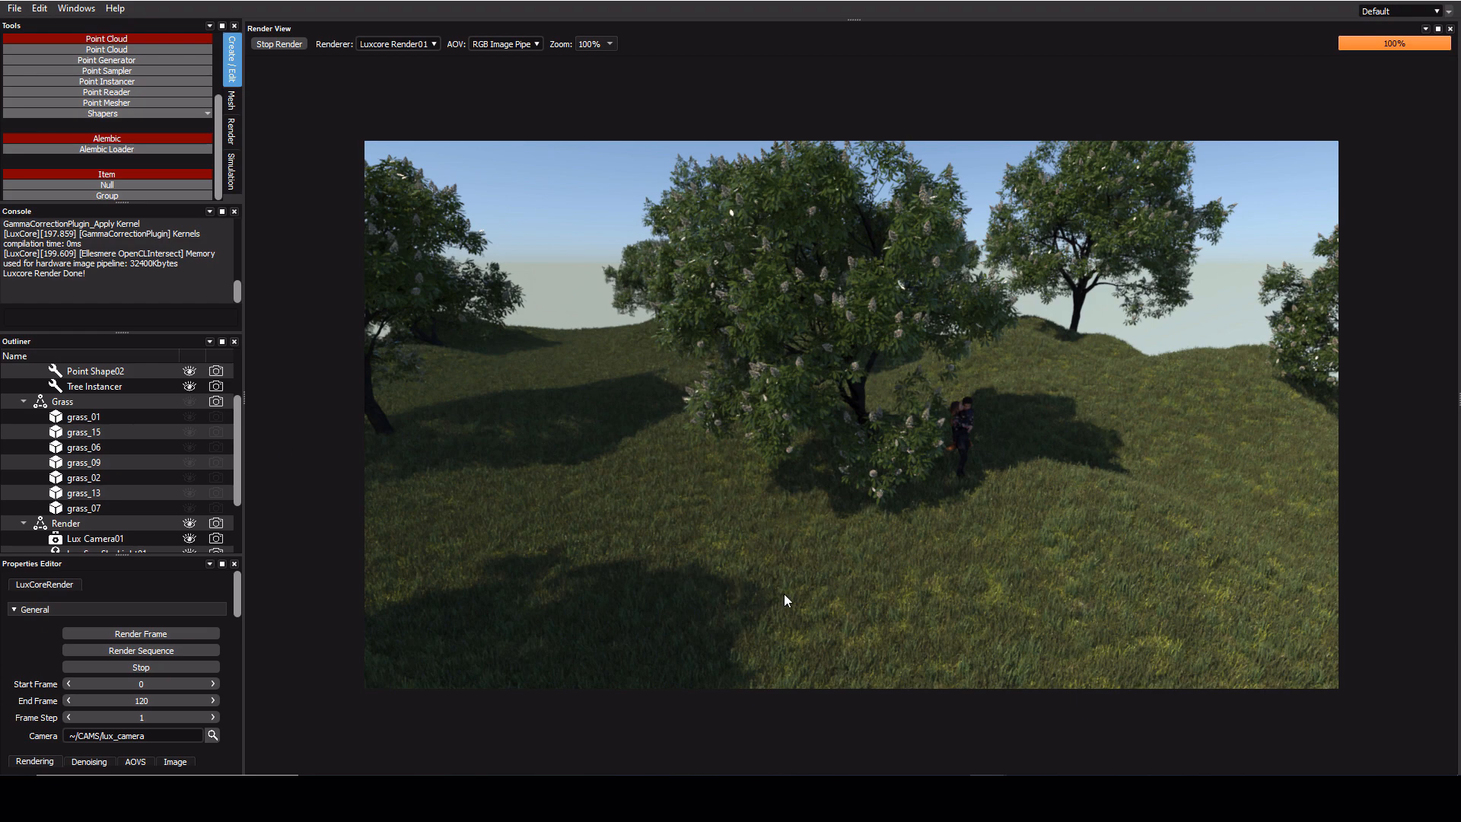
Step: Switch to the Deep FX Studio window with the car scene and bring the whole car and its camera into view
mouse_move(988, 795)
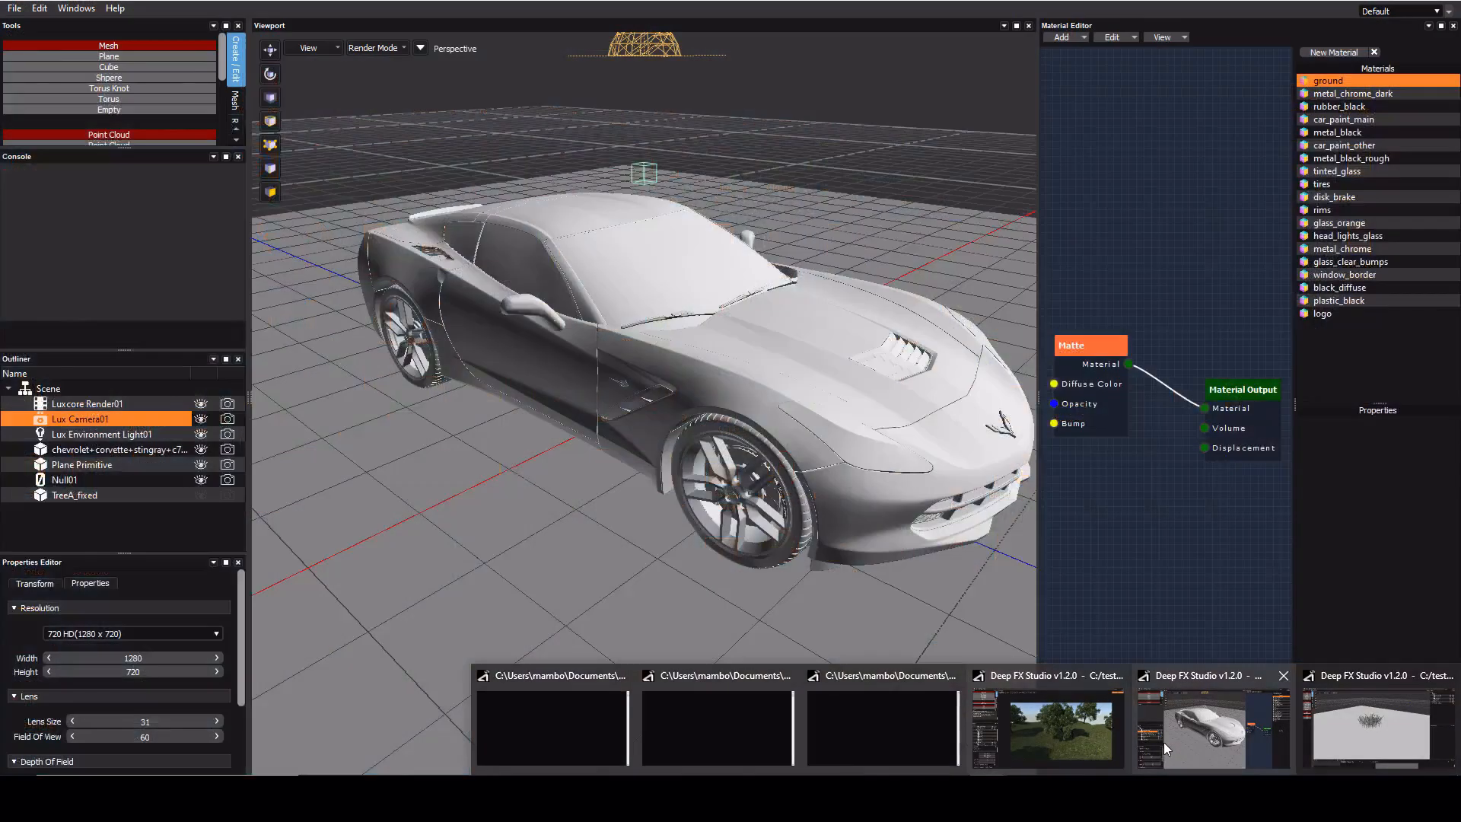
click(1163, 742)
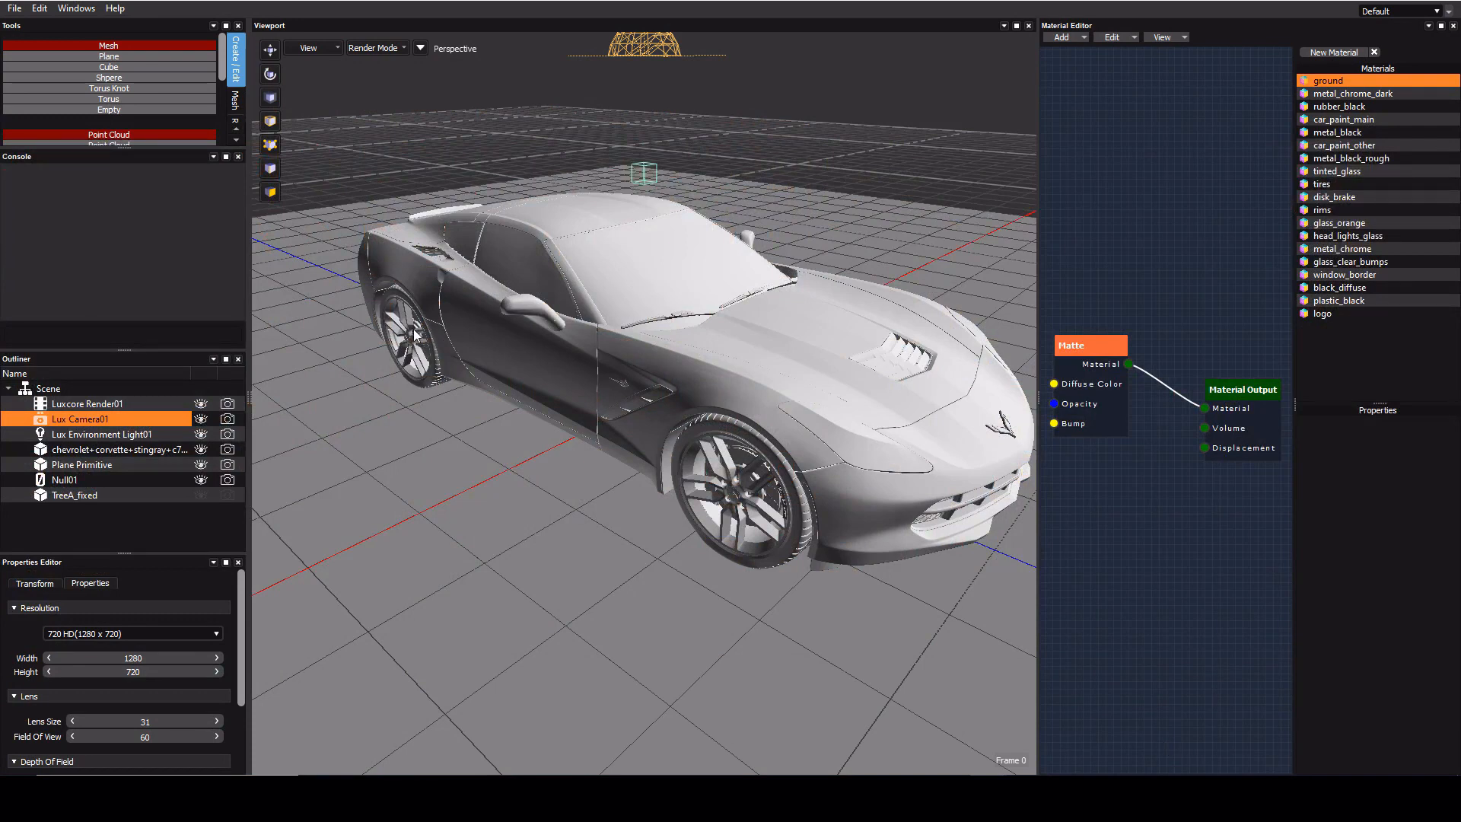
mouse_move(987, 795)
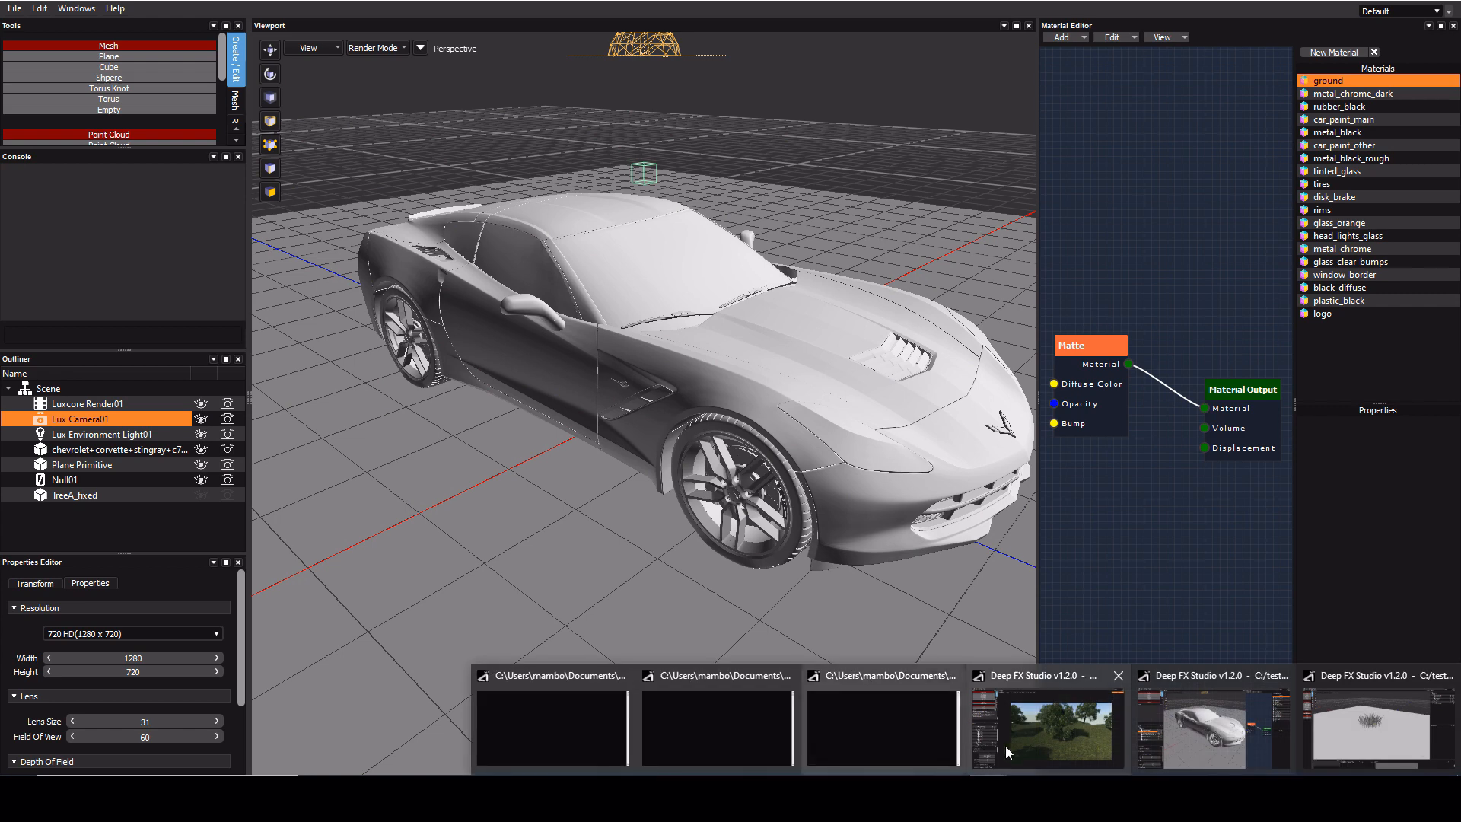
click(1007, 746)
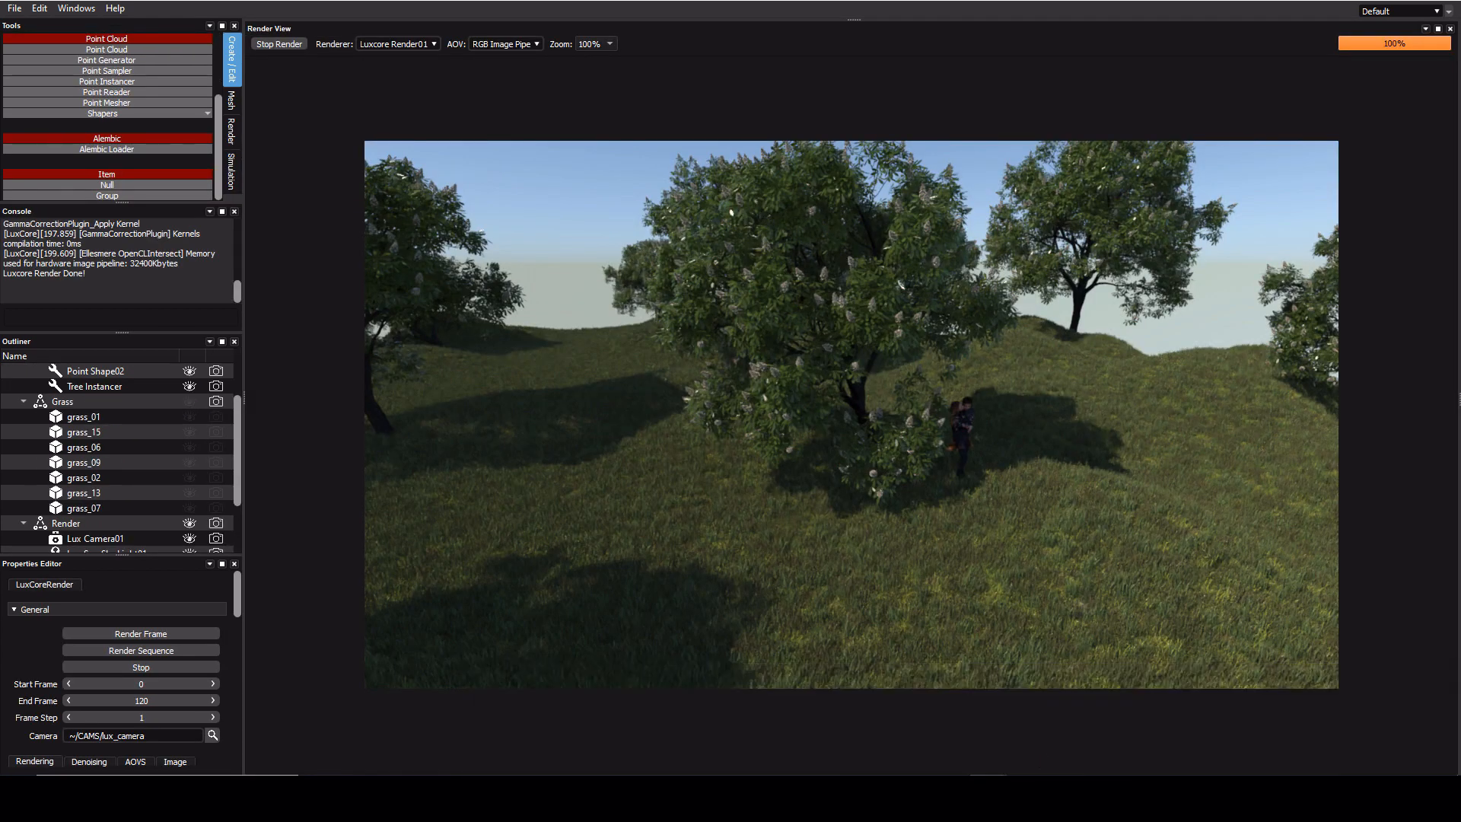
click(1156, 727)
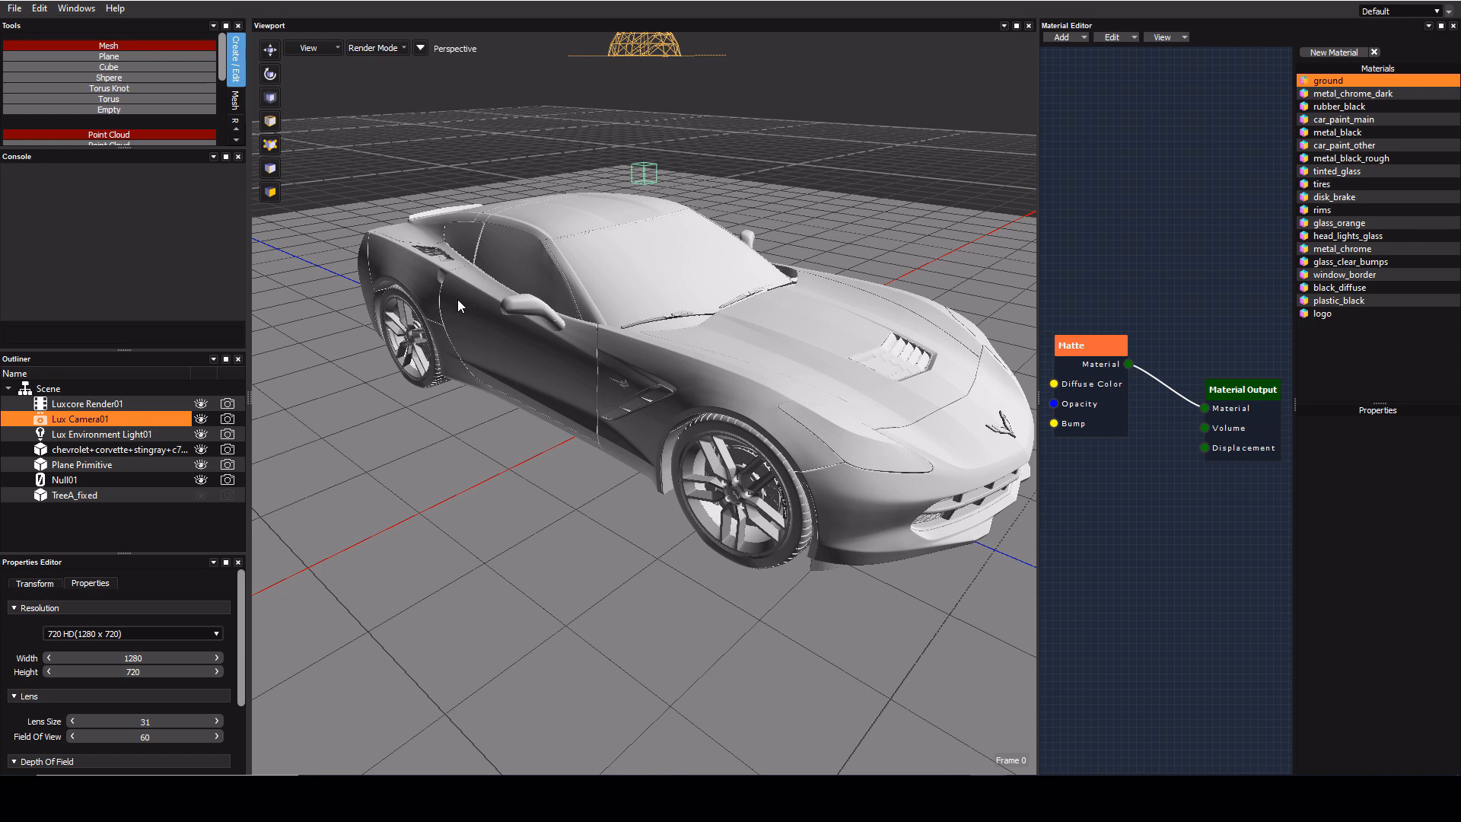
scroll(459, 299, down, 5)
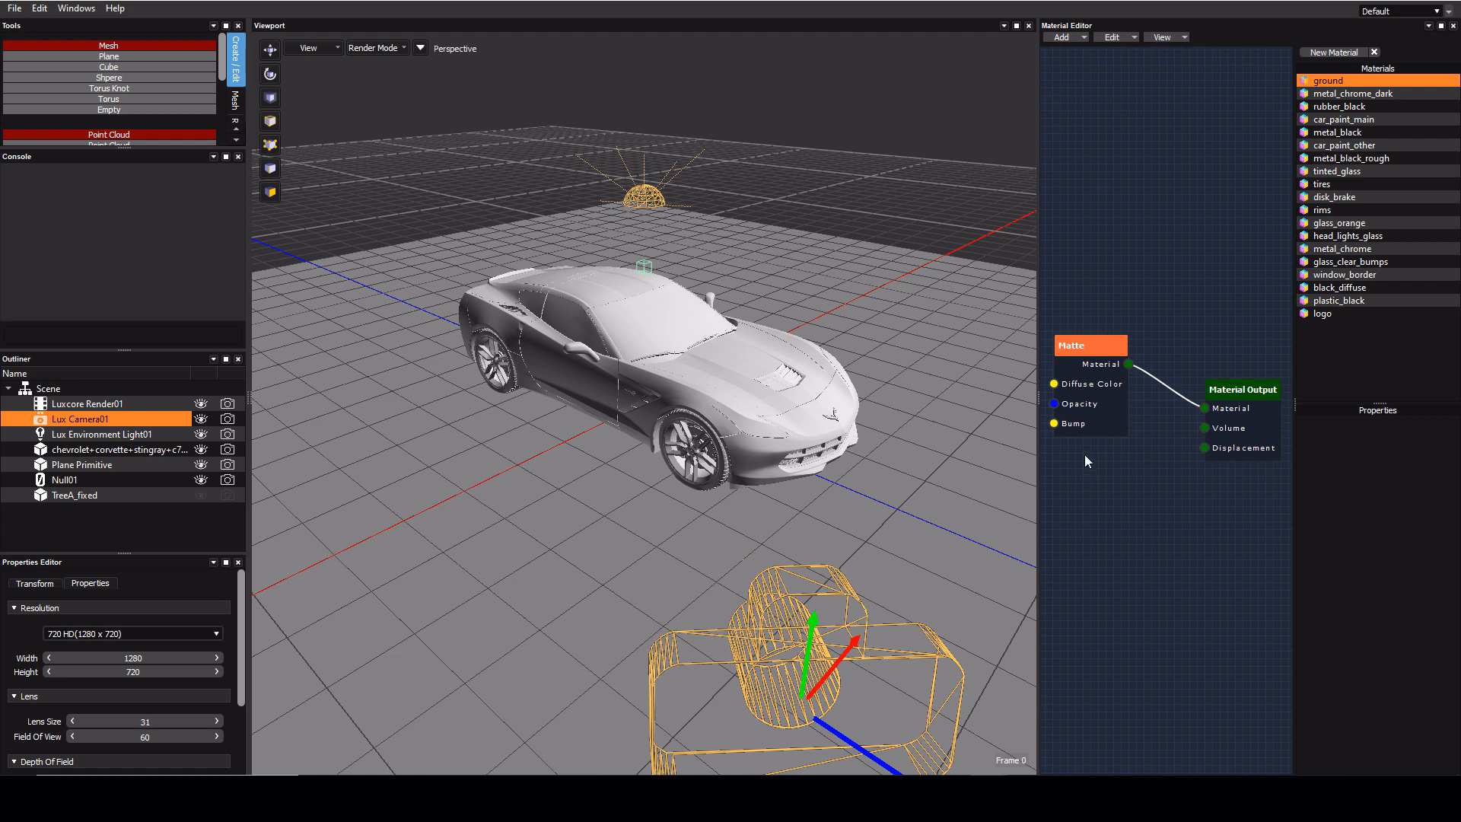
Step: Render the car with Luxcore Render01, with Shadow Catcher enabled on the ground's Matte node, and show the render at 50% zoom
click(1081, 402)
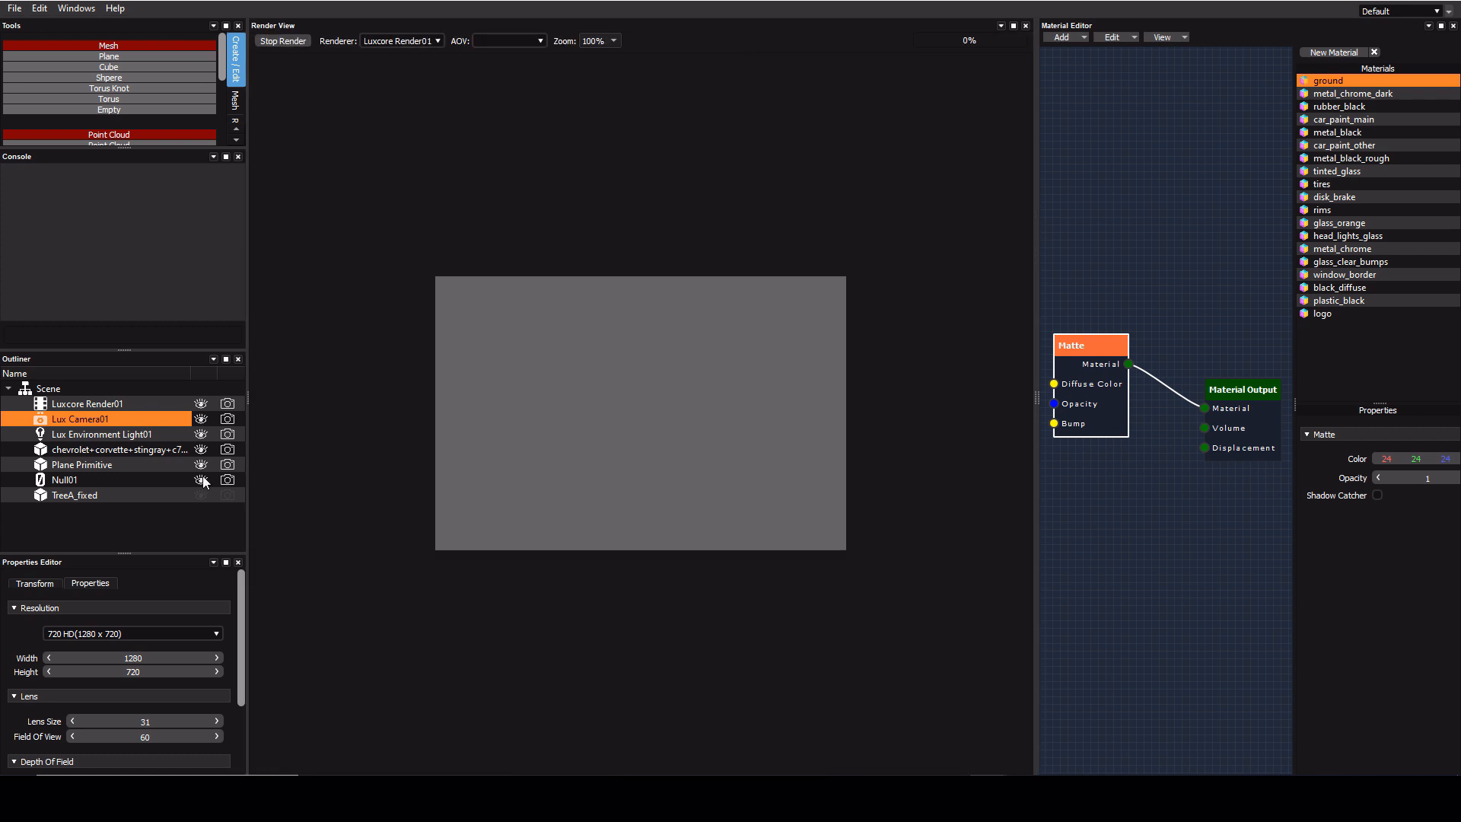
click(132, 404)
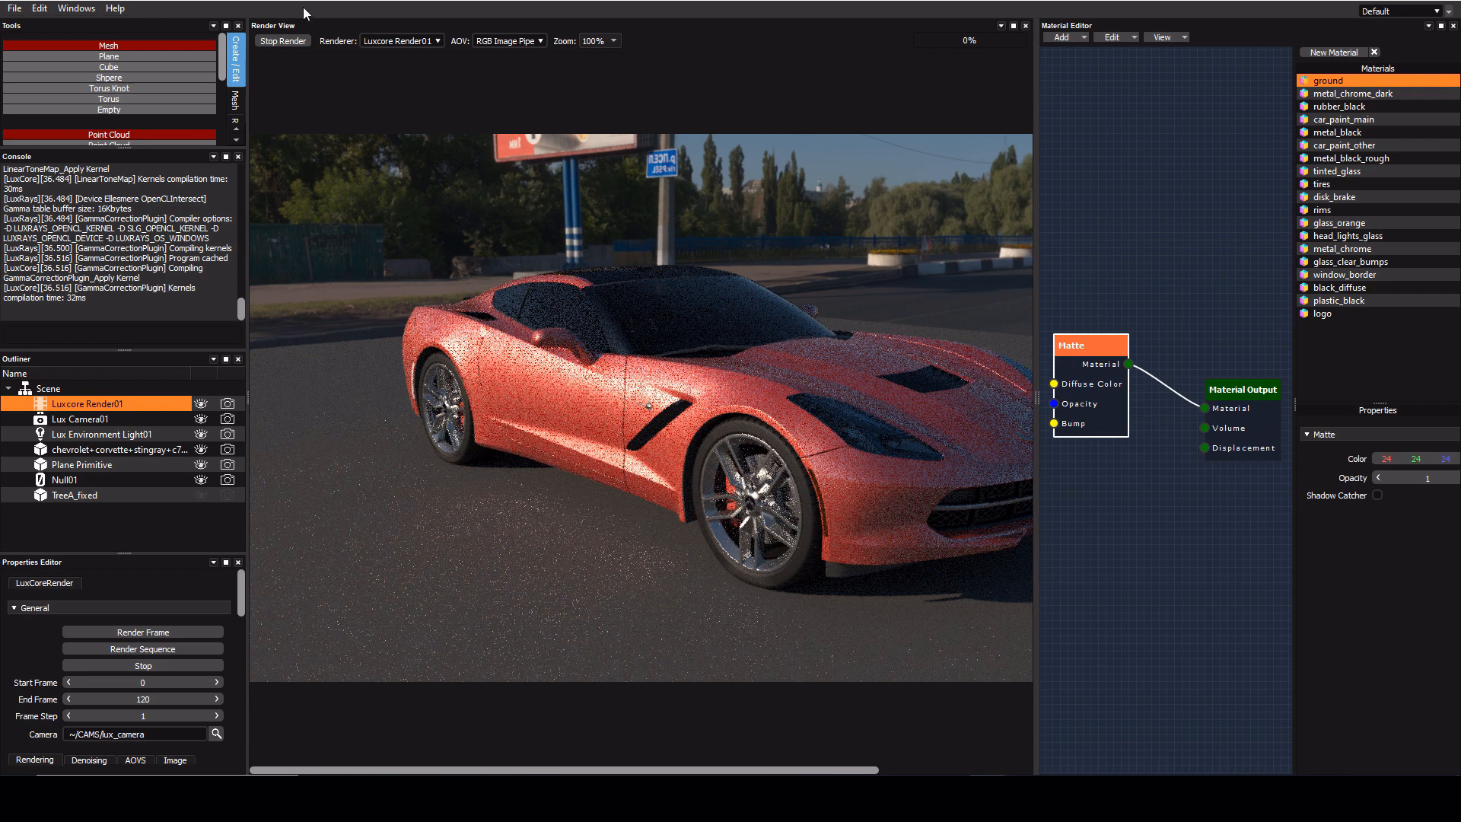
click(604, 44)
click(602, 71)
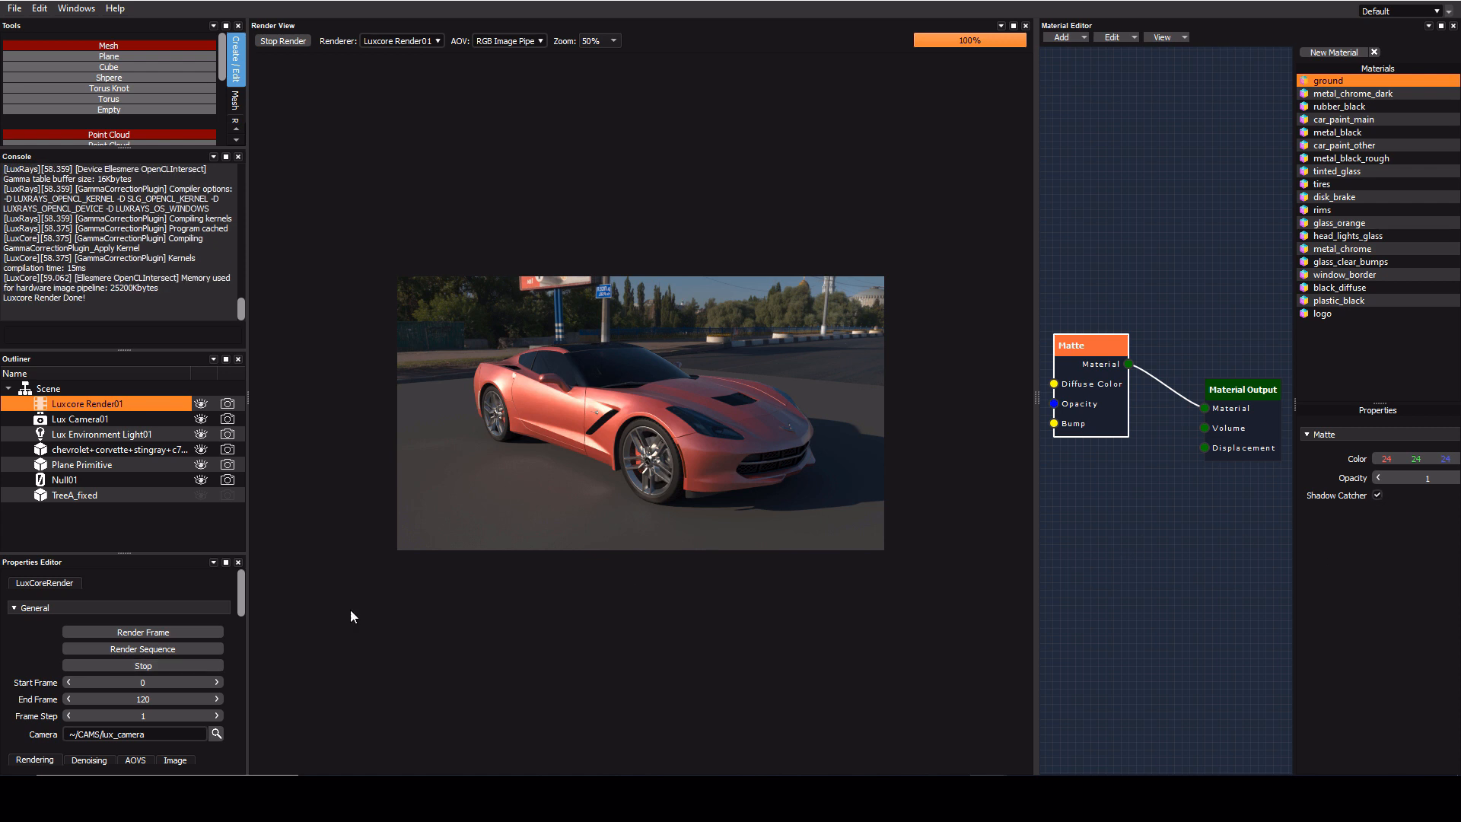
Step: Load wide_street_02_8k.hdr from the HDRi Indoor folder into Lux Environment Light01 and render the car again with Luxcore Render01
click(151, 433)
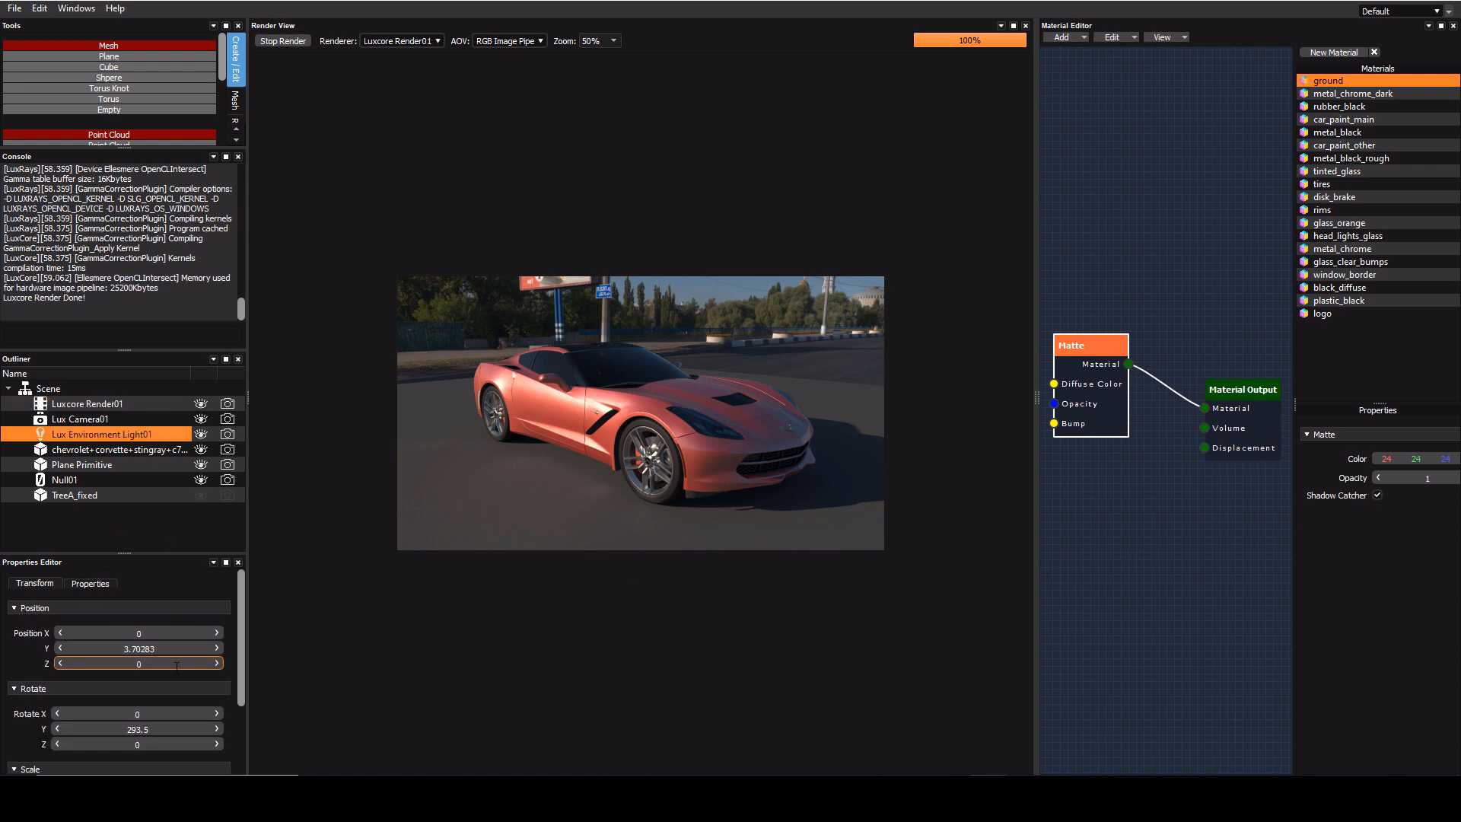
click(217, 632)
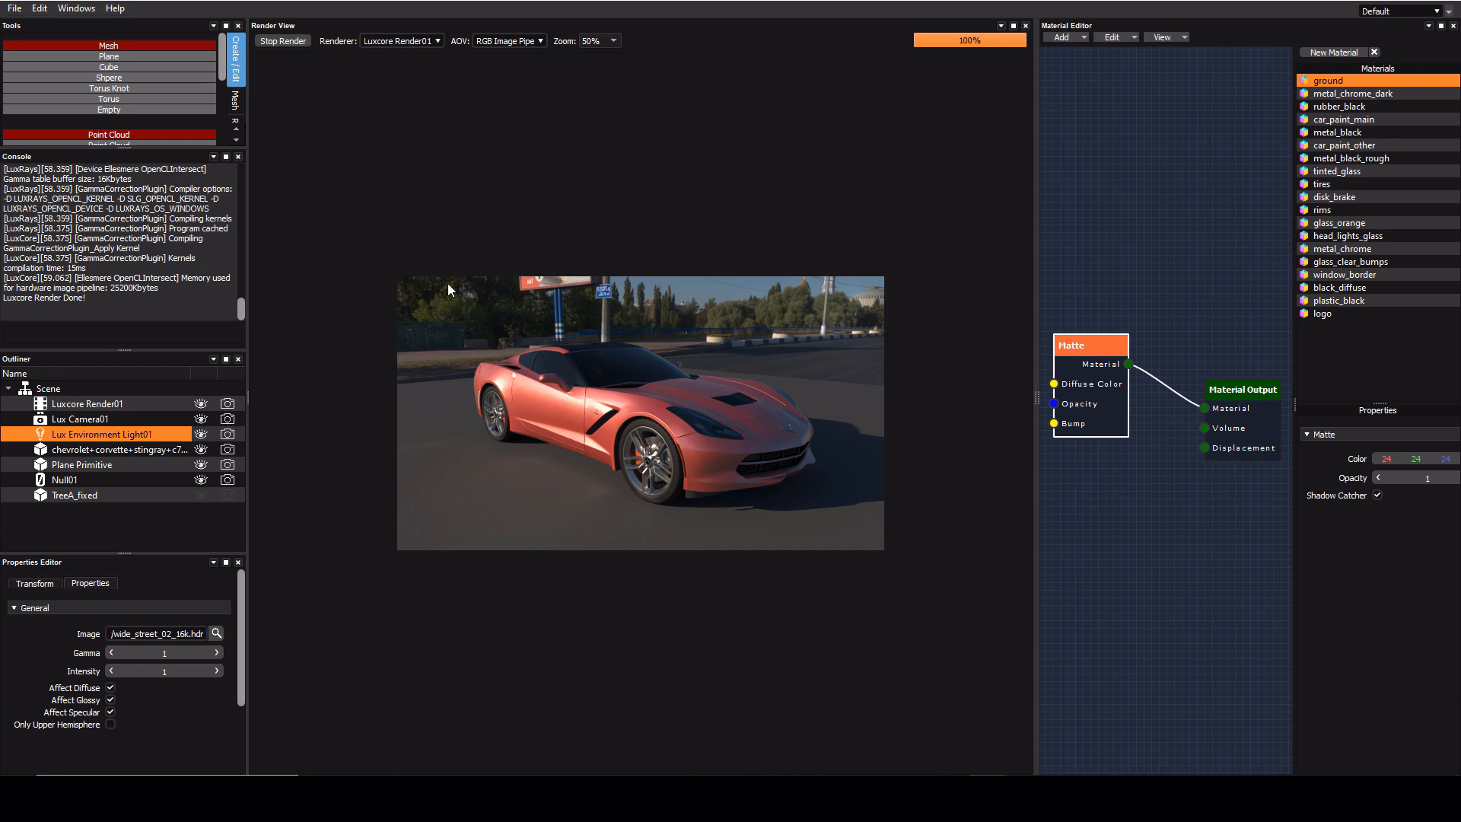
click(83, 262)
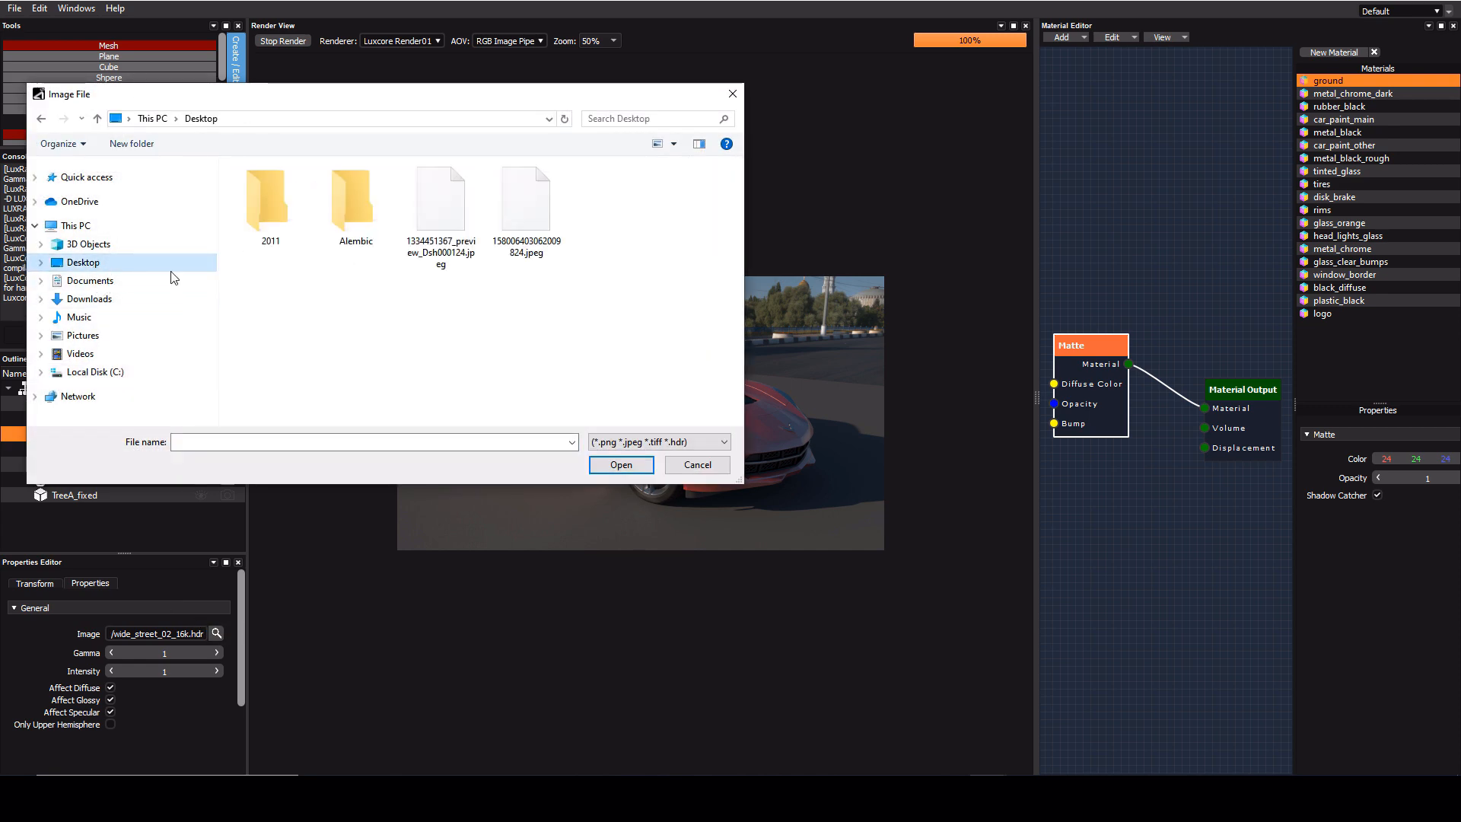
click(90, 280)
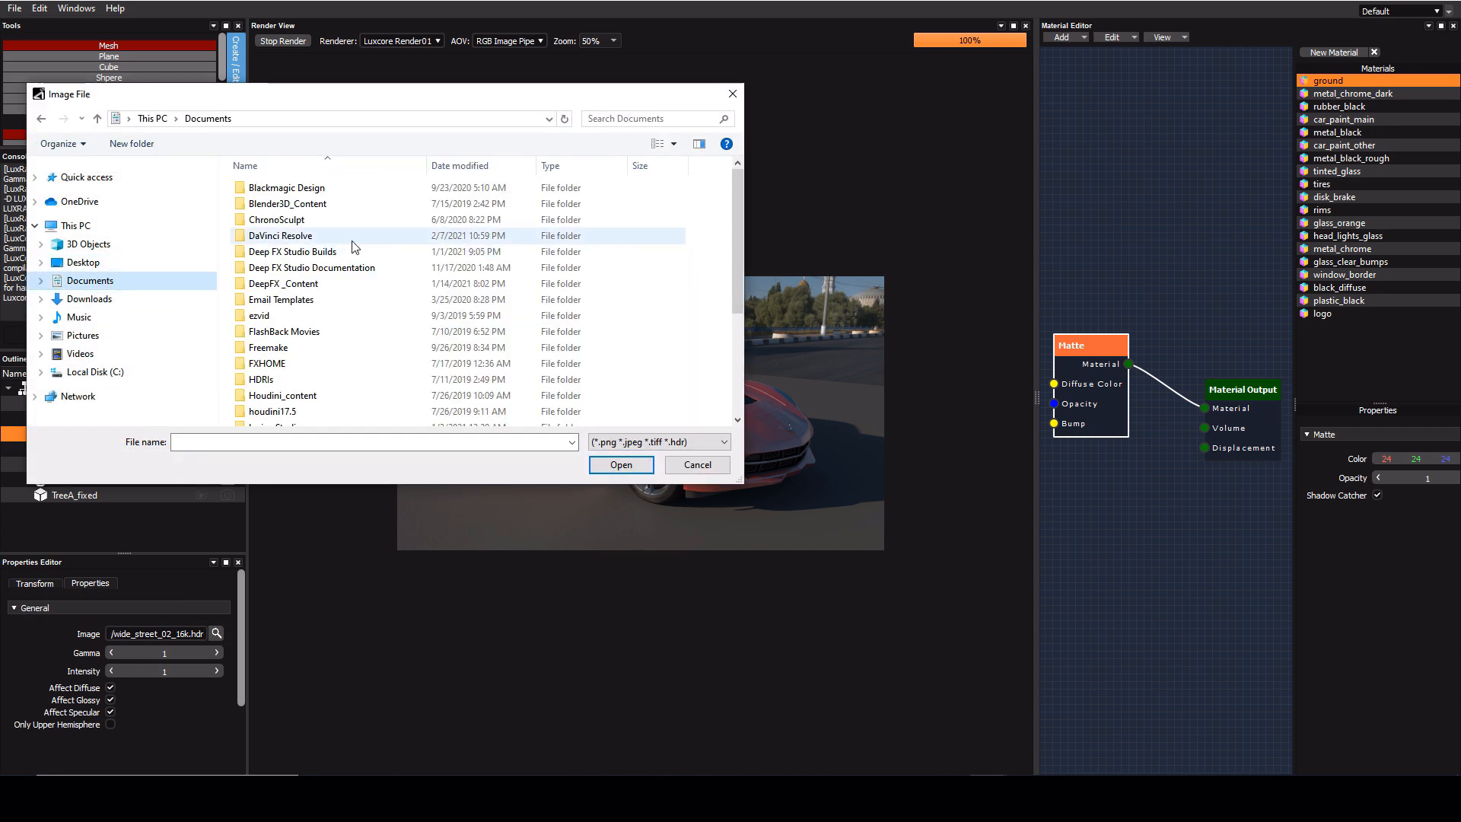
double_click(325, 285)
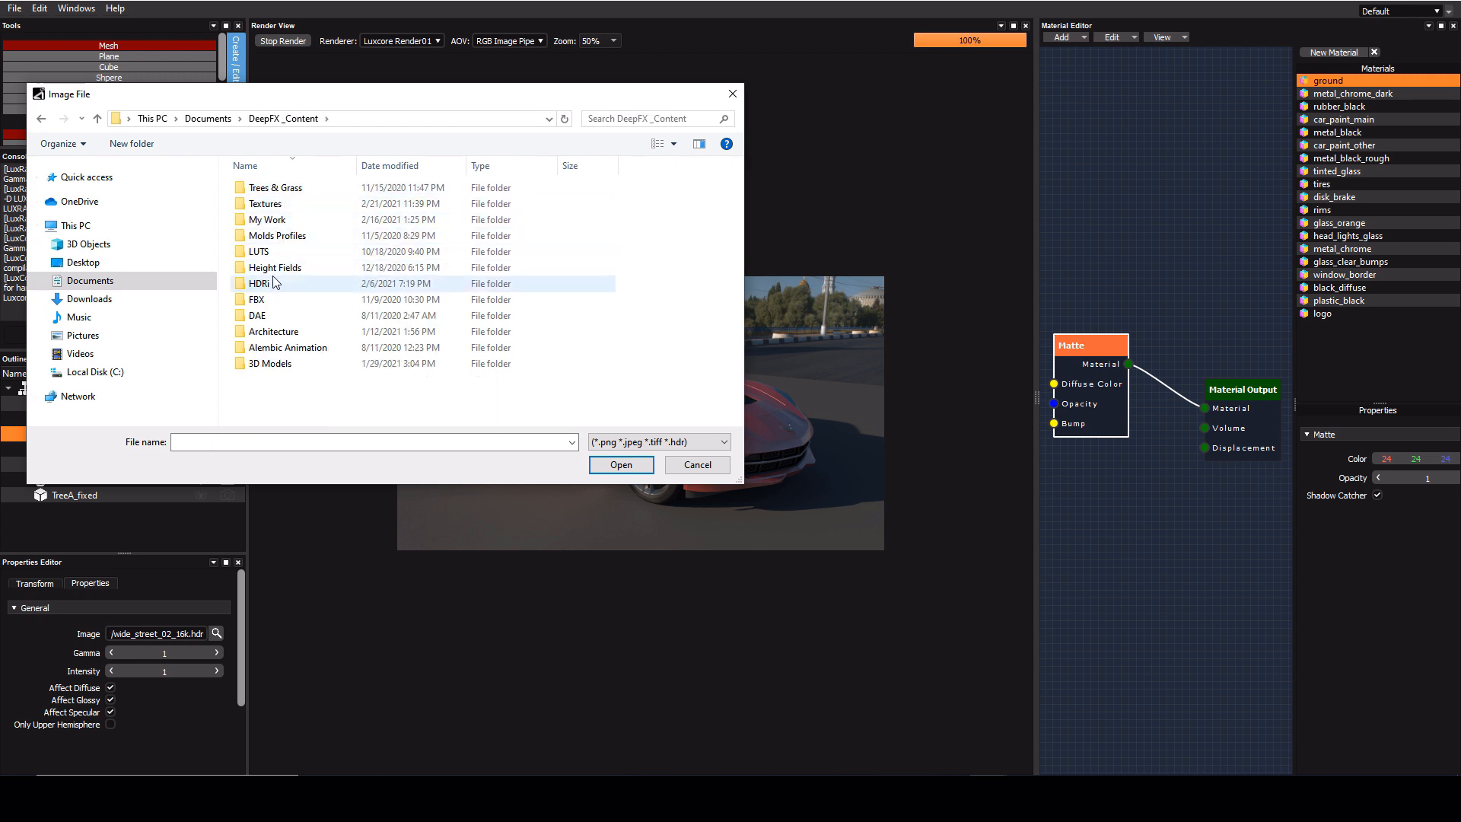
double_click(260, 284)
click(275, 206)
double_click(275, 206)
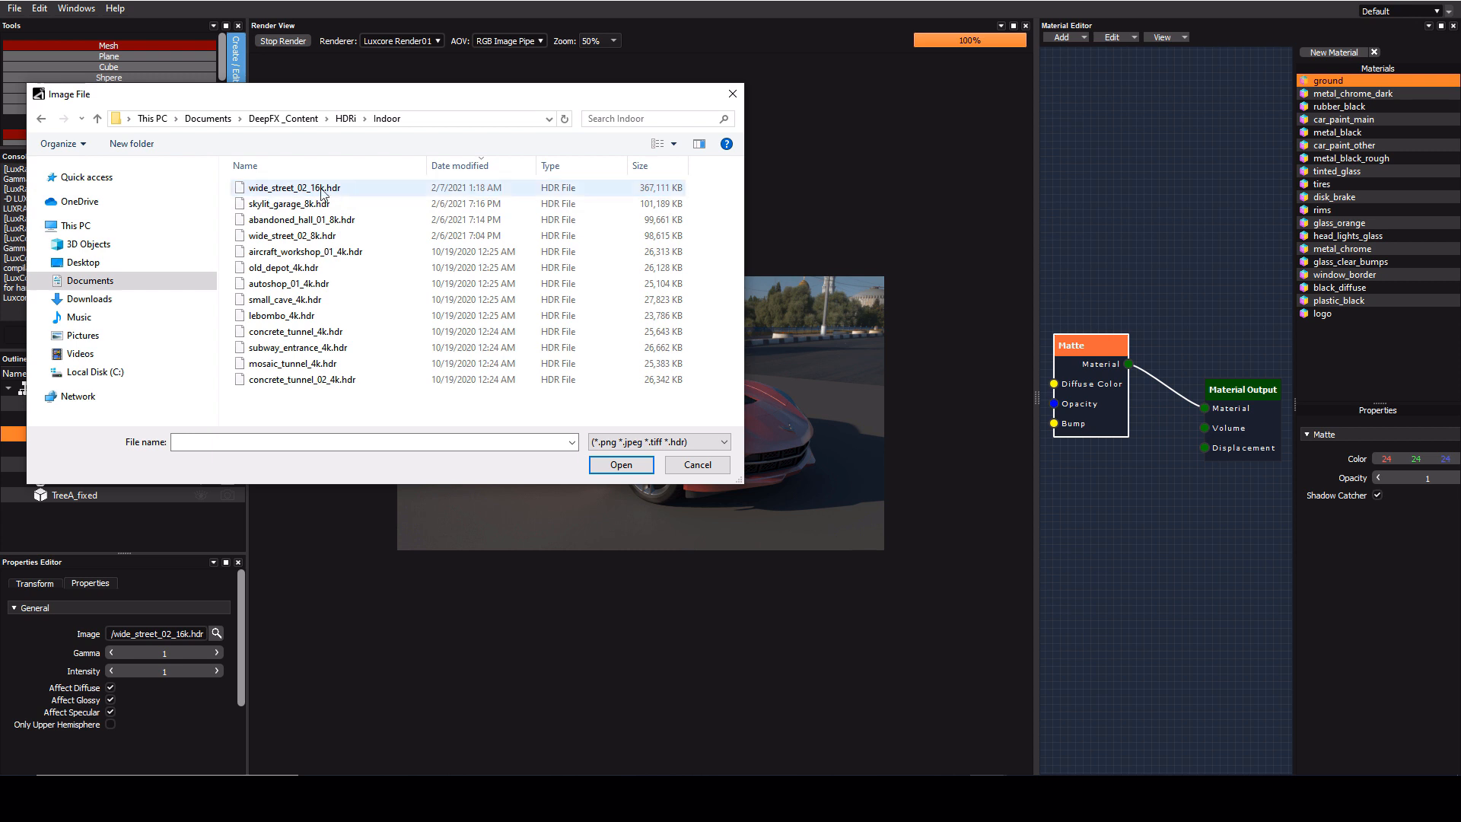
double_click(288, 238)
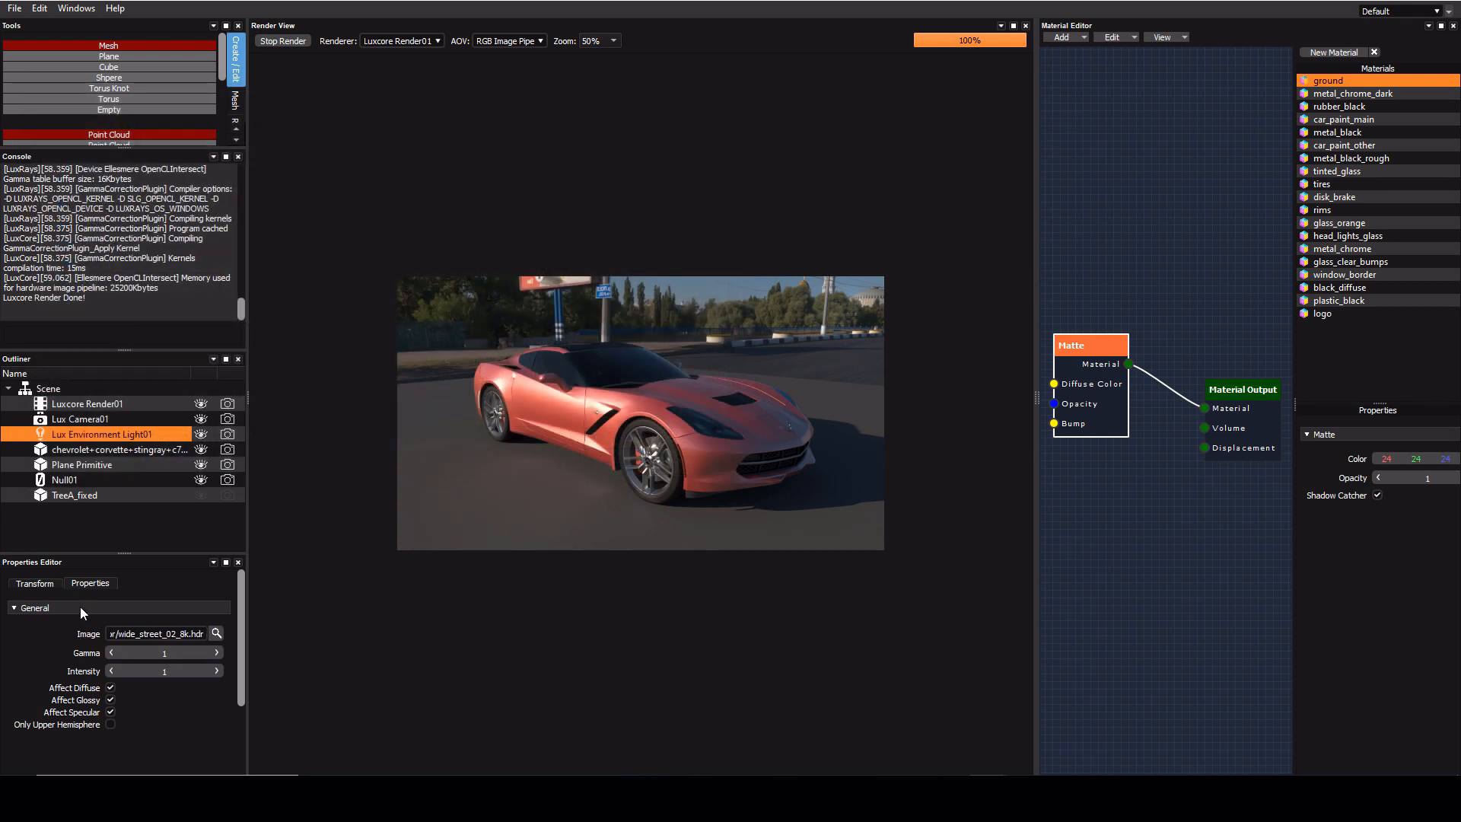
click(23, 588)
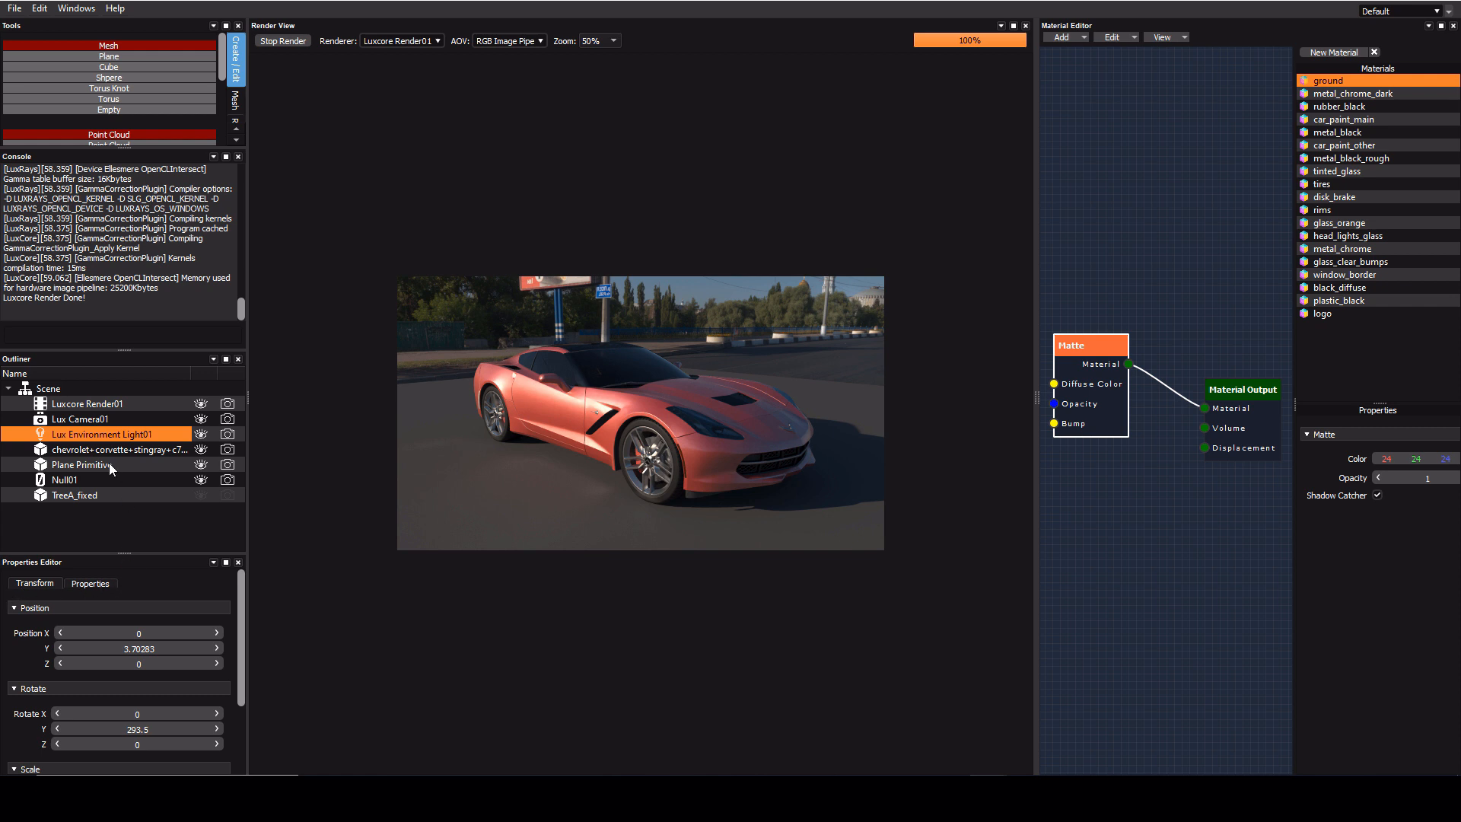
click(104, 404)
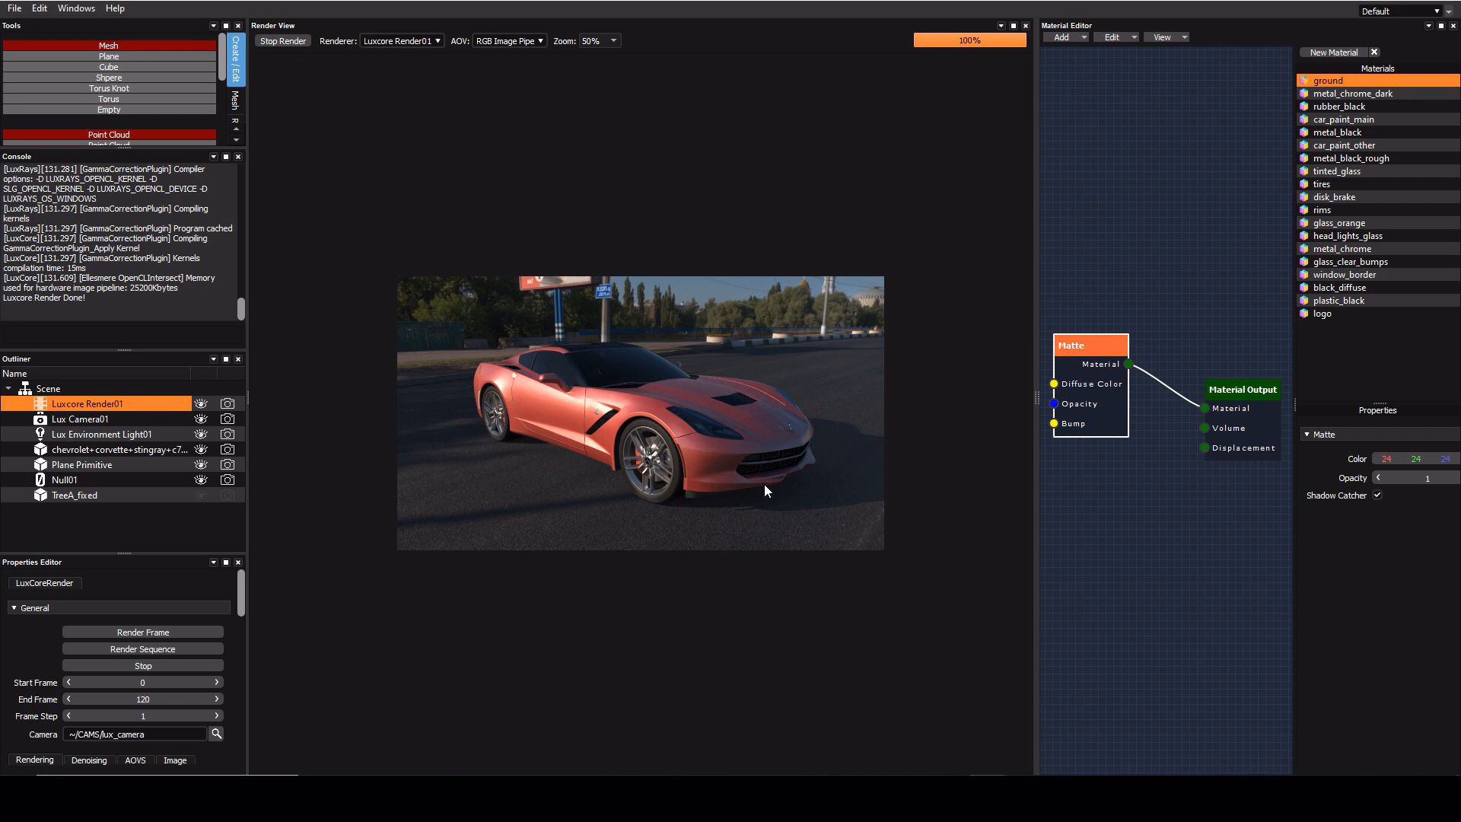
Step: Check the finished tree scene render, and switch to the Deep FX Studio window with the grass clump on a plane
mouse_move(985, 798)
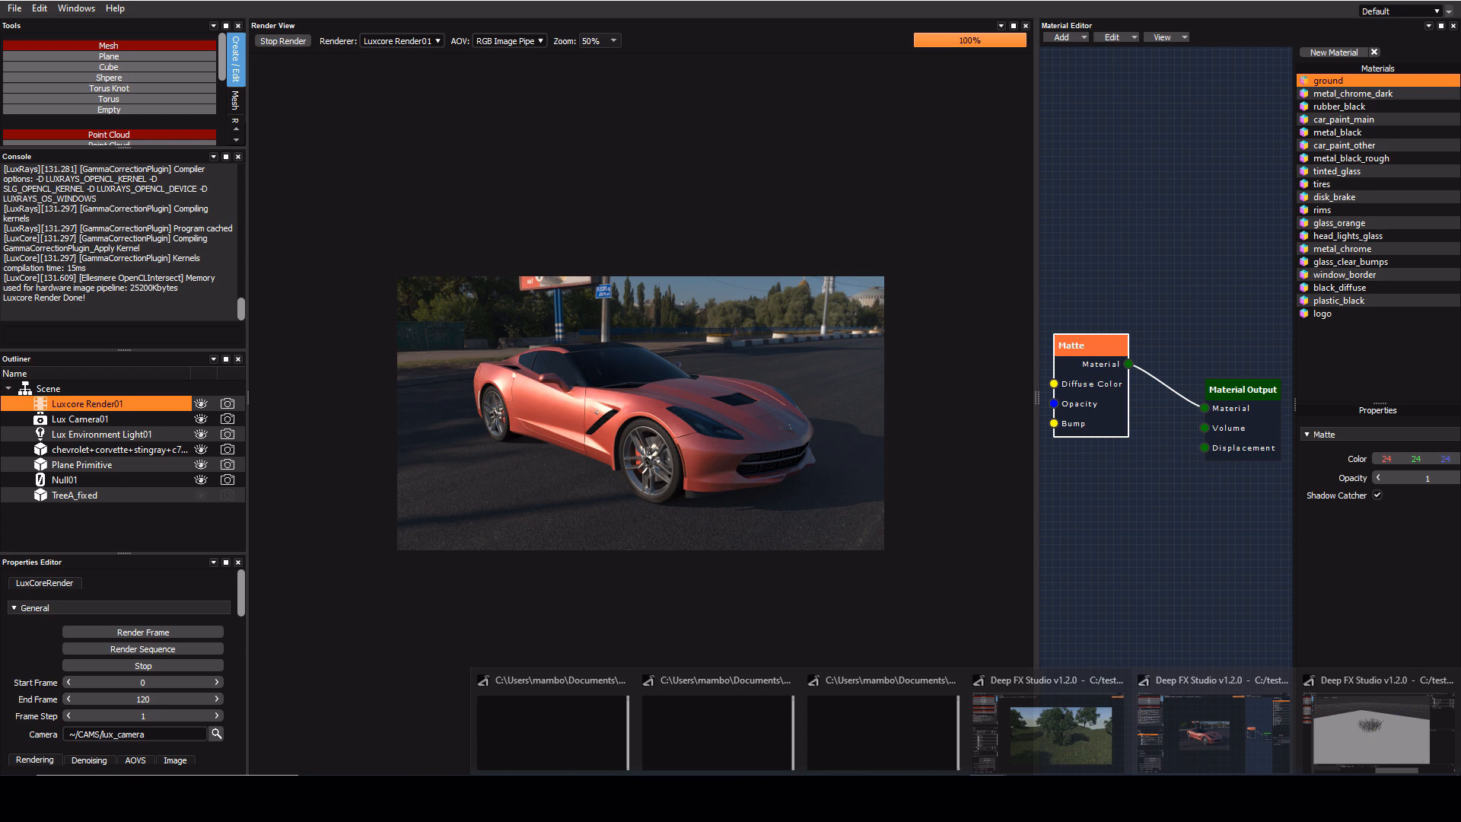
click(1035, 746)
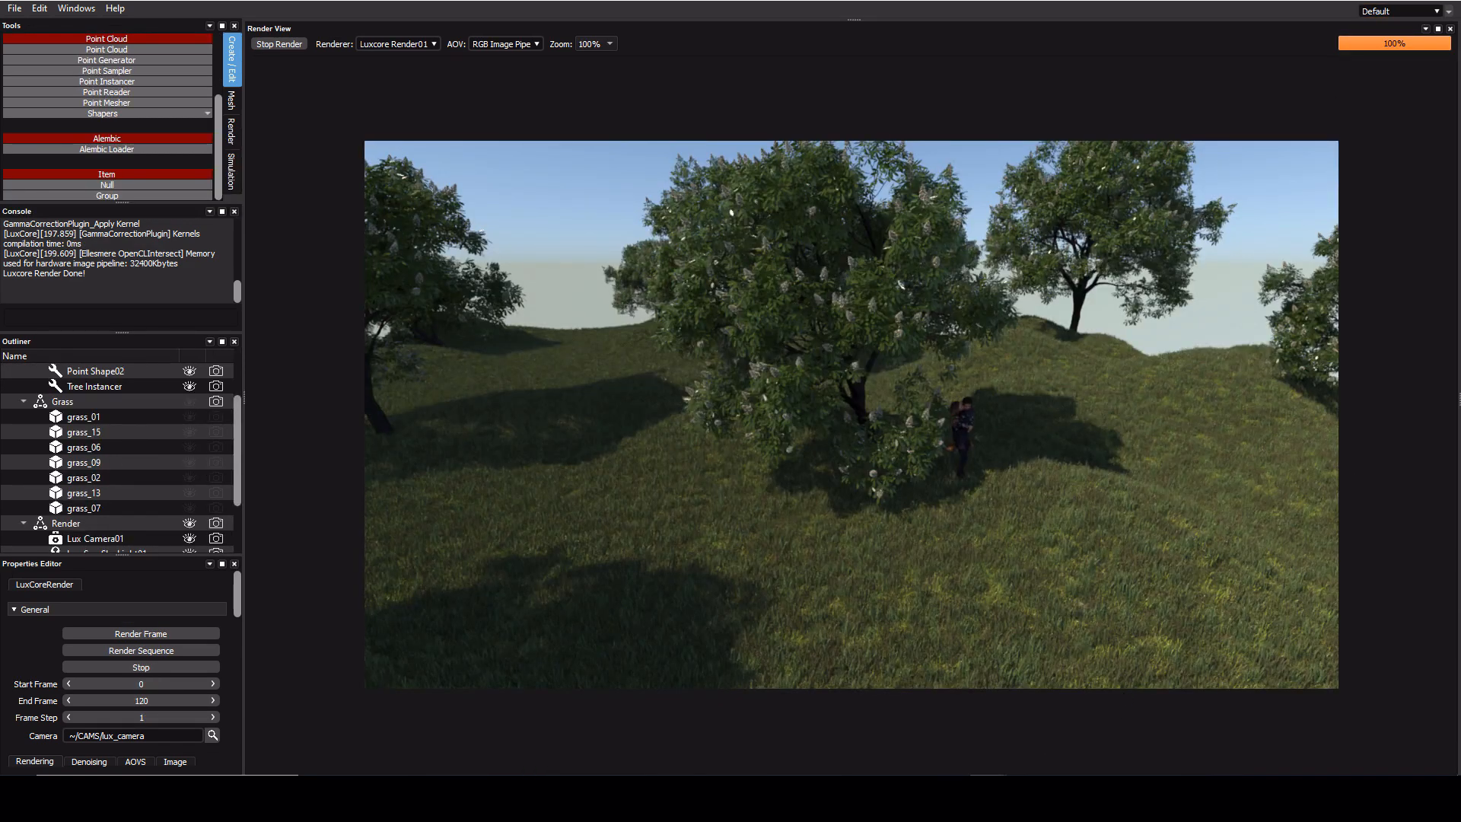
mouse_move(982, 798)
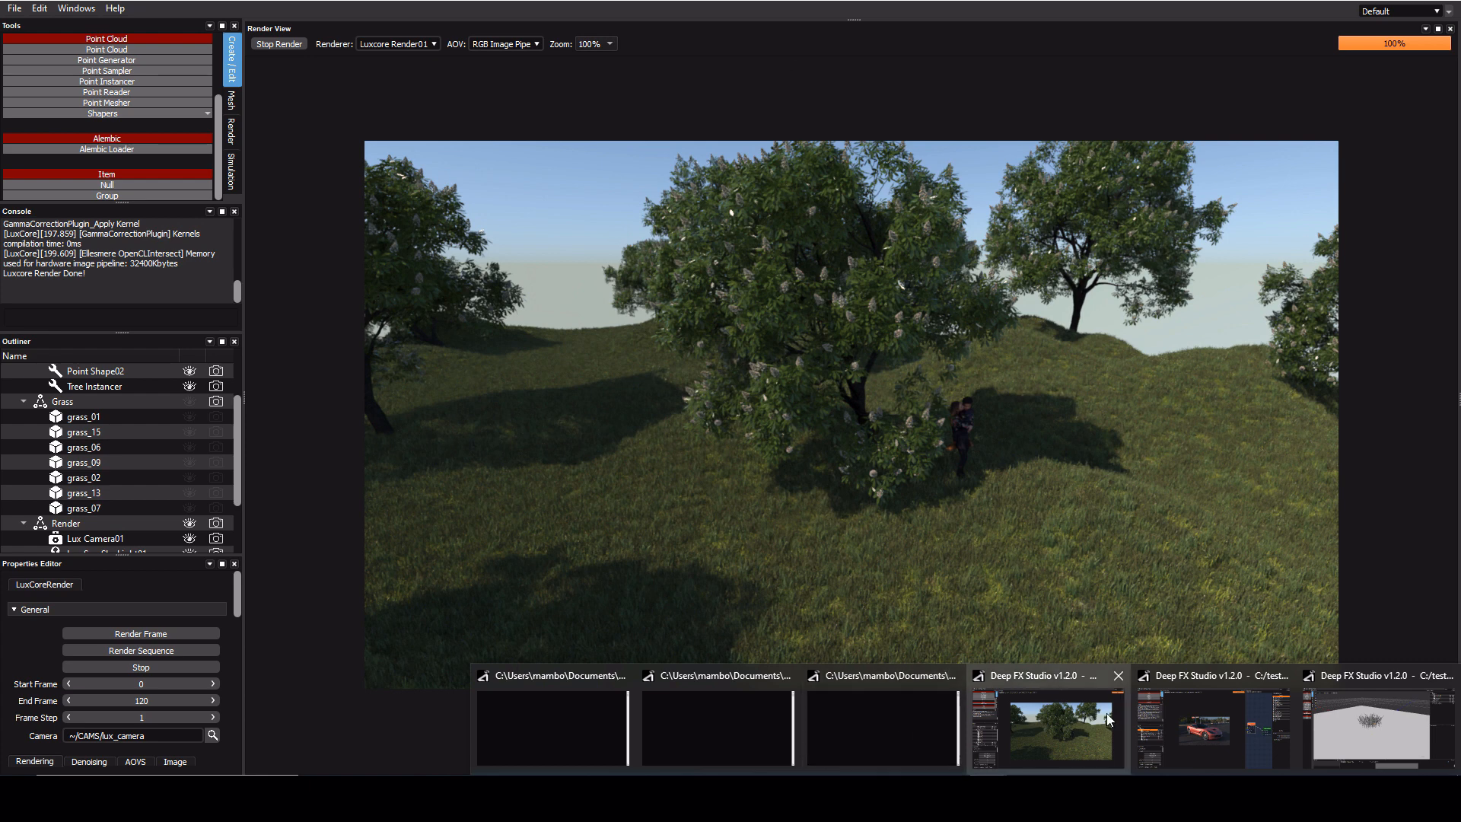
click(1331, 730)
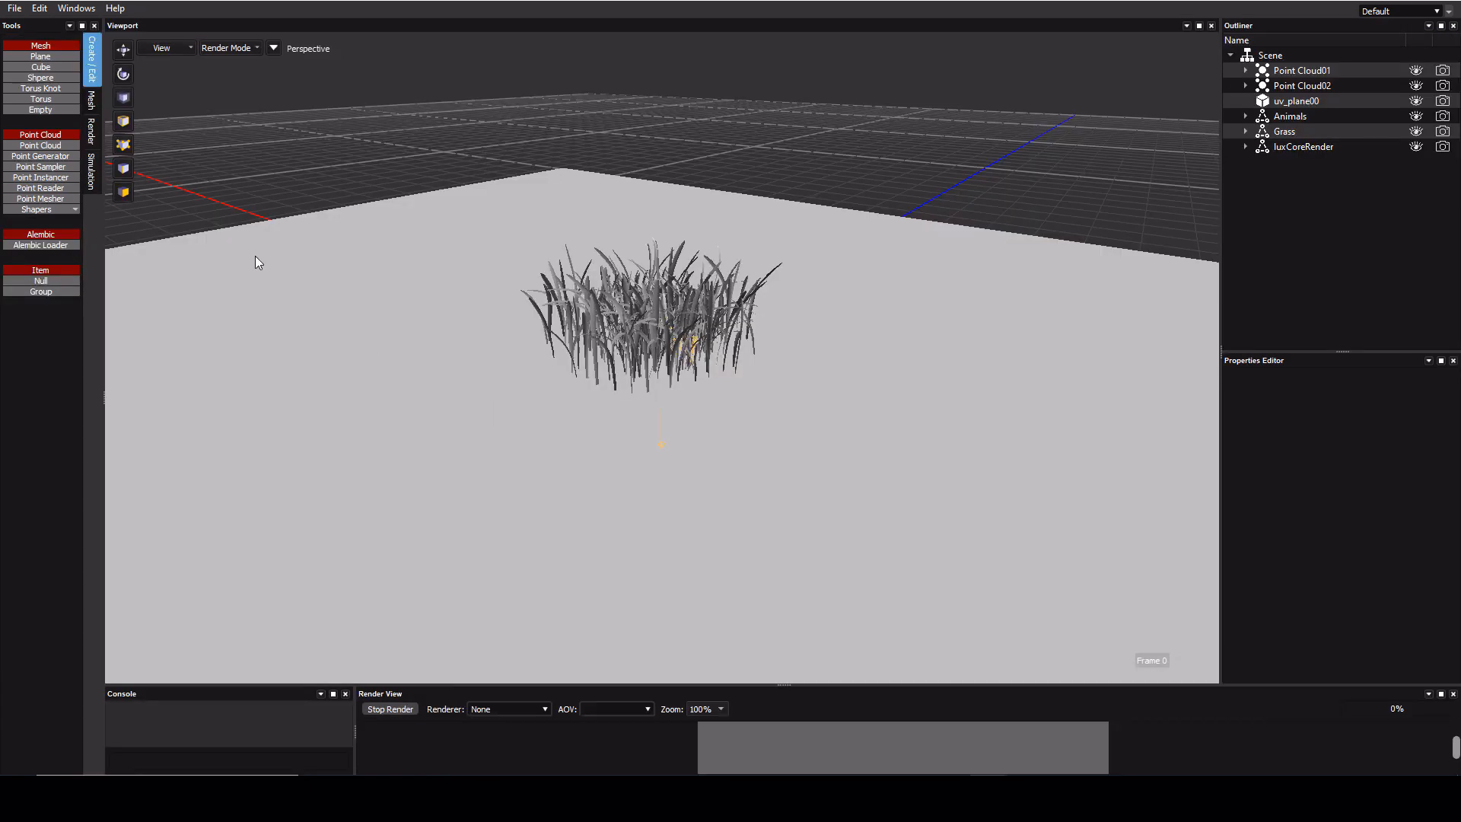
Step: Review the available point cloud Shapers and expand Point Cloud01 and Point Cloud02 to show their modifiers
click(24, 212)
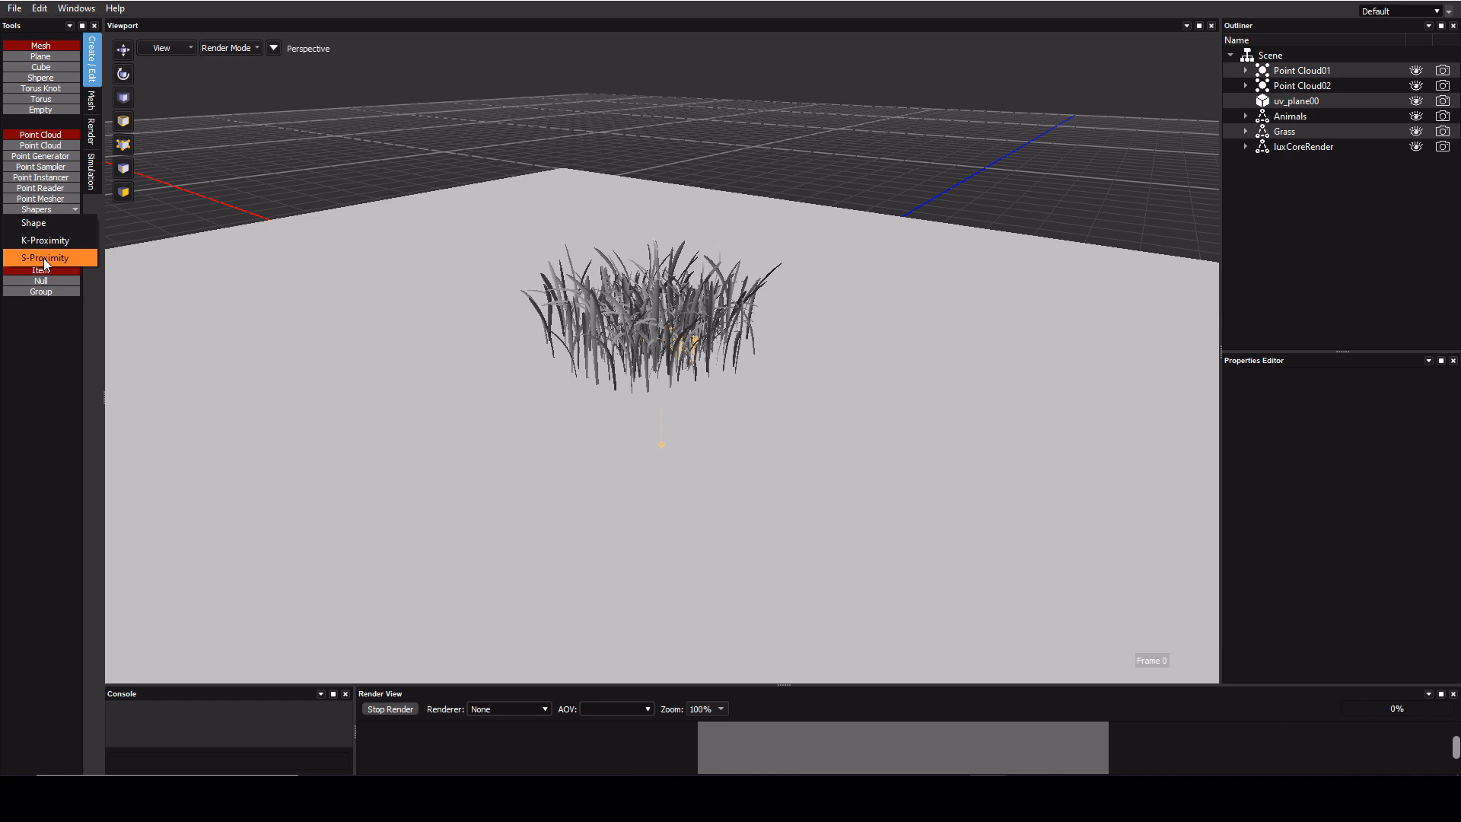
click(518, 338)
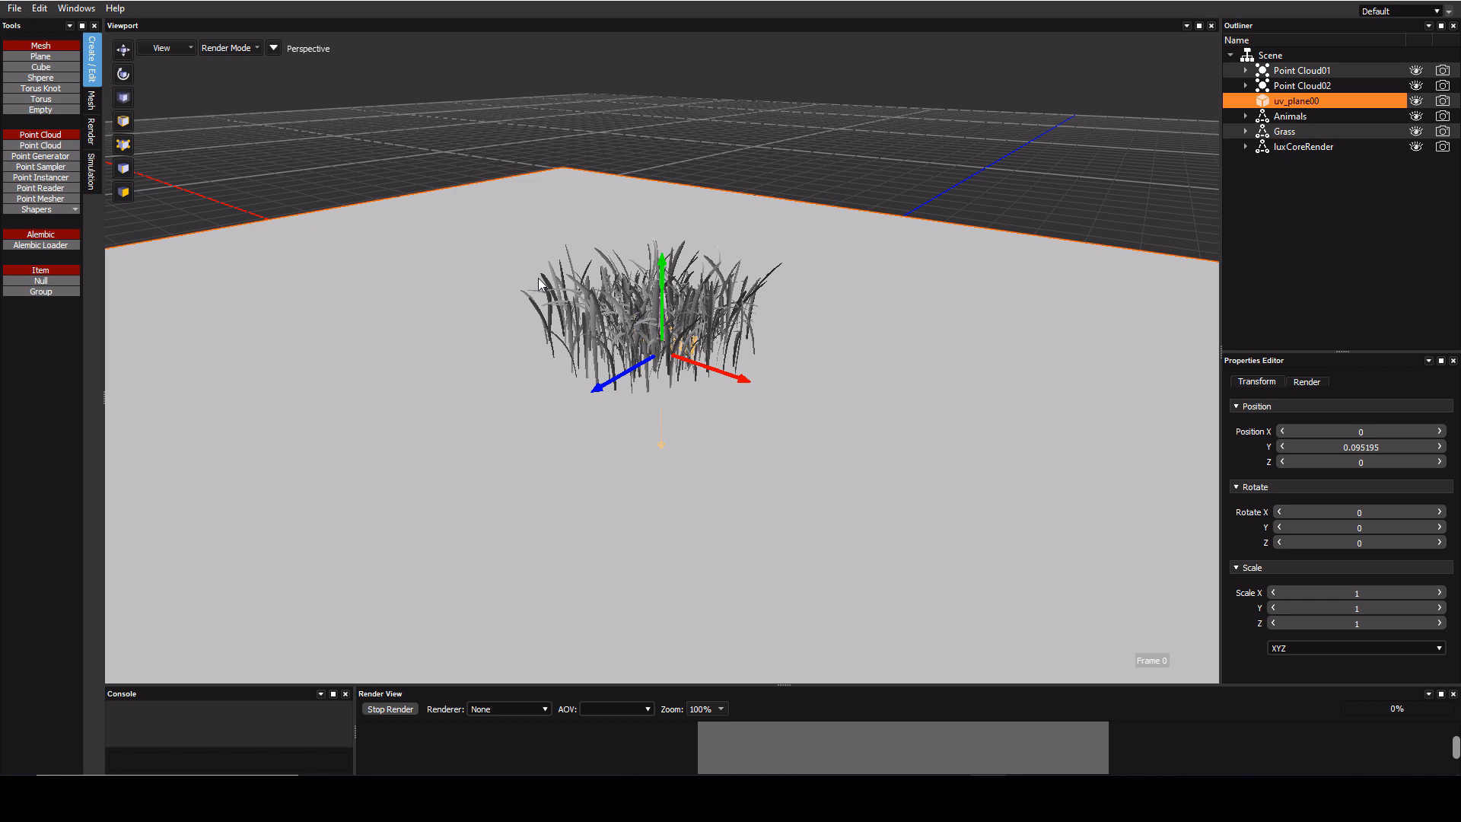
click(1244, 71)
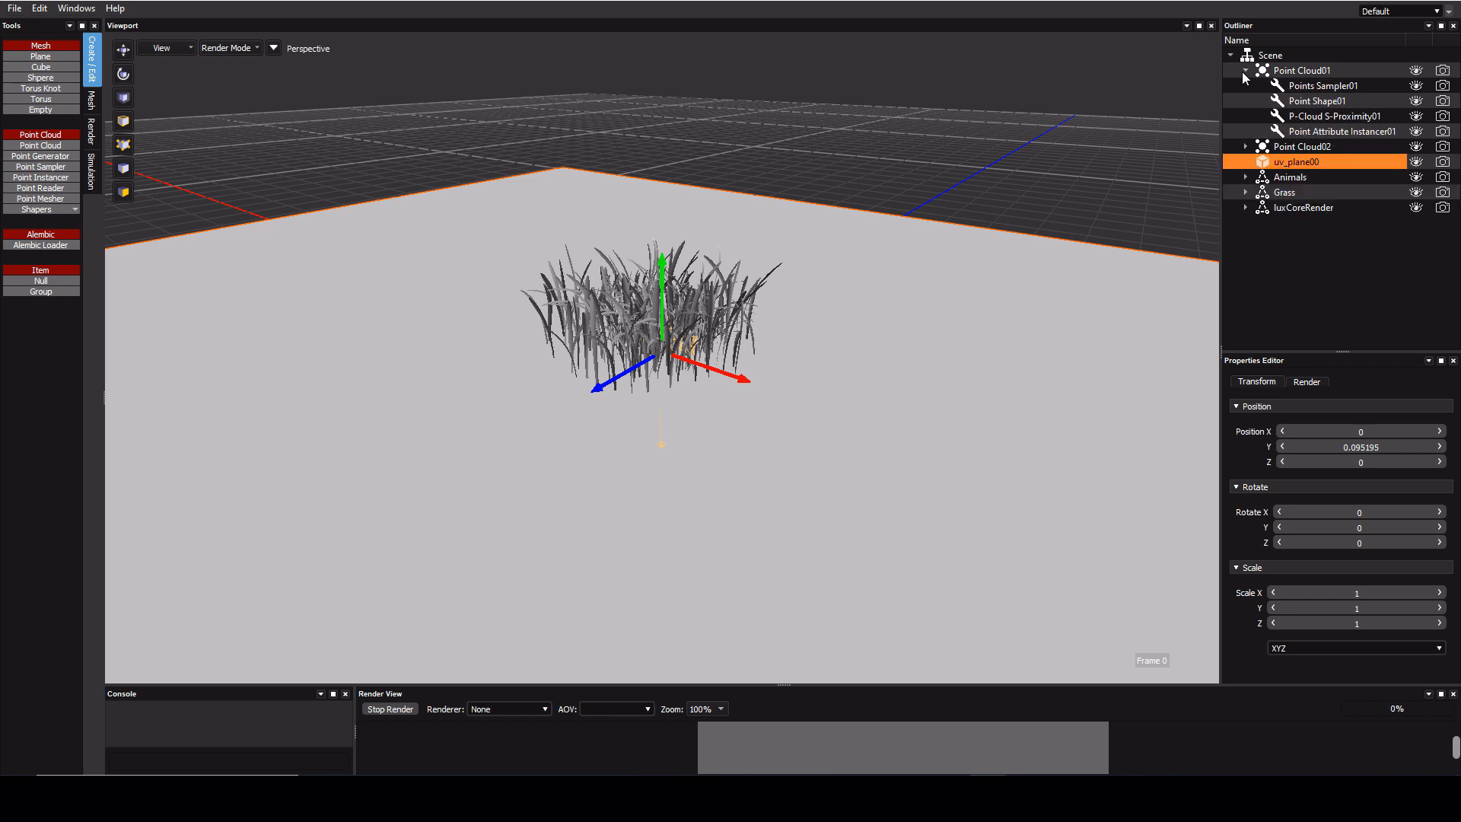
click(1245, 147)
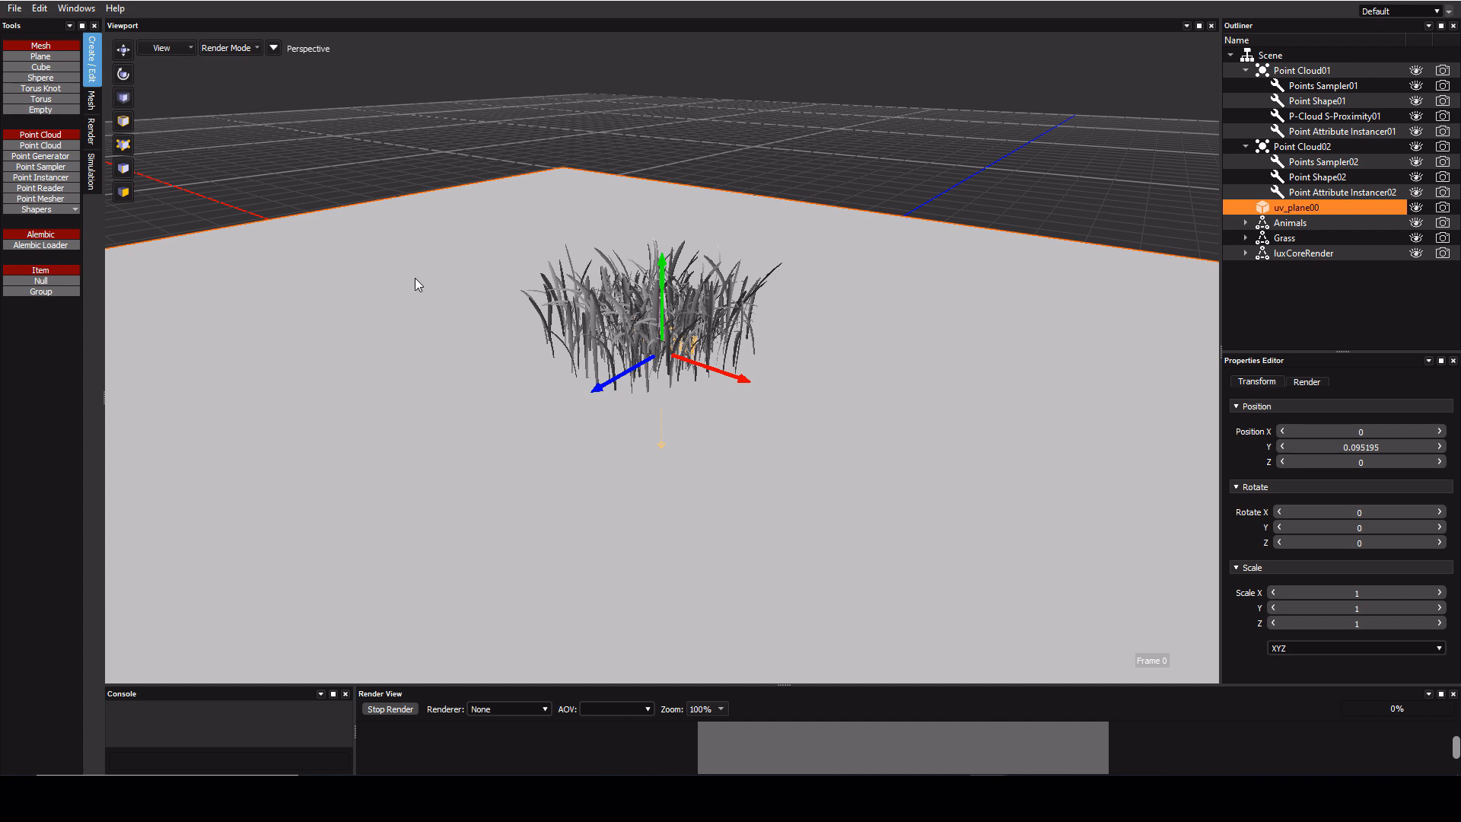
Step: Assign uv_plane00 as the object of Points Sampler01 and sample its surface
click(1332, 86)
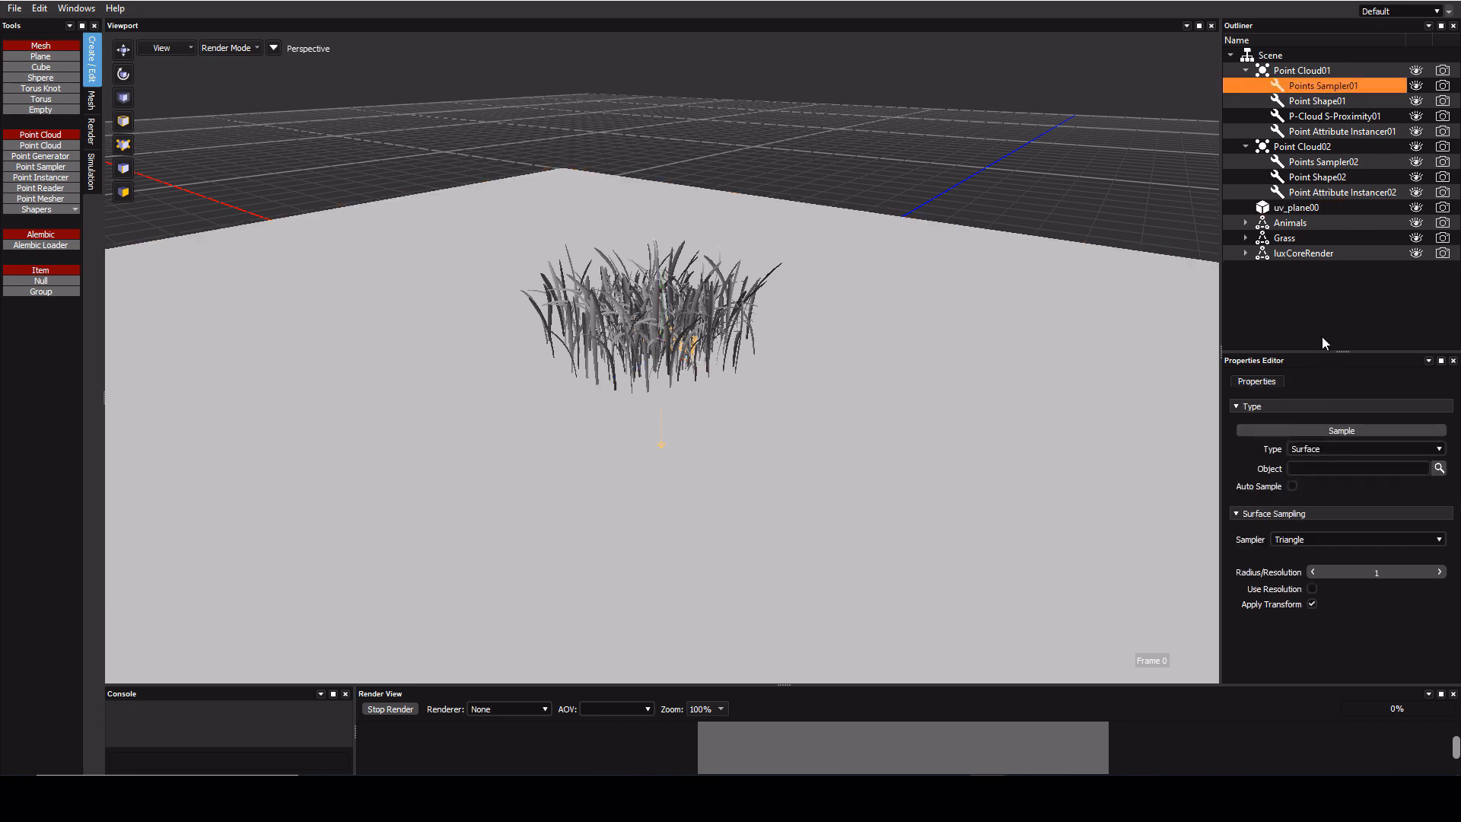
click(1325, 430)
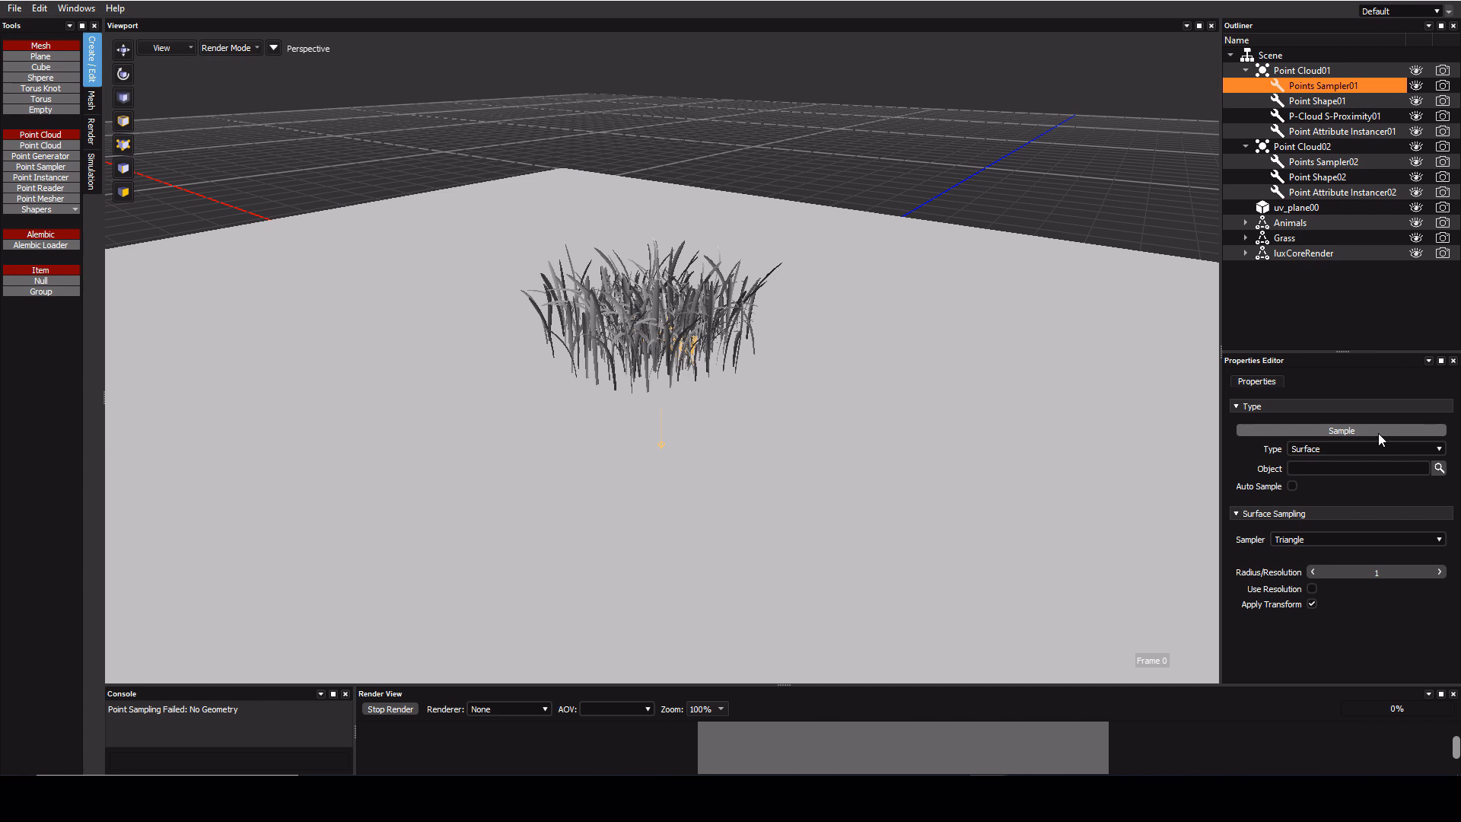
click(1438, 468)
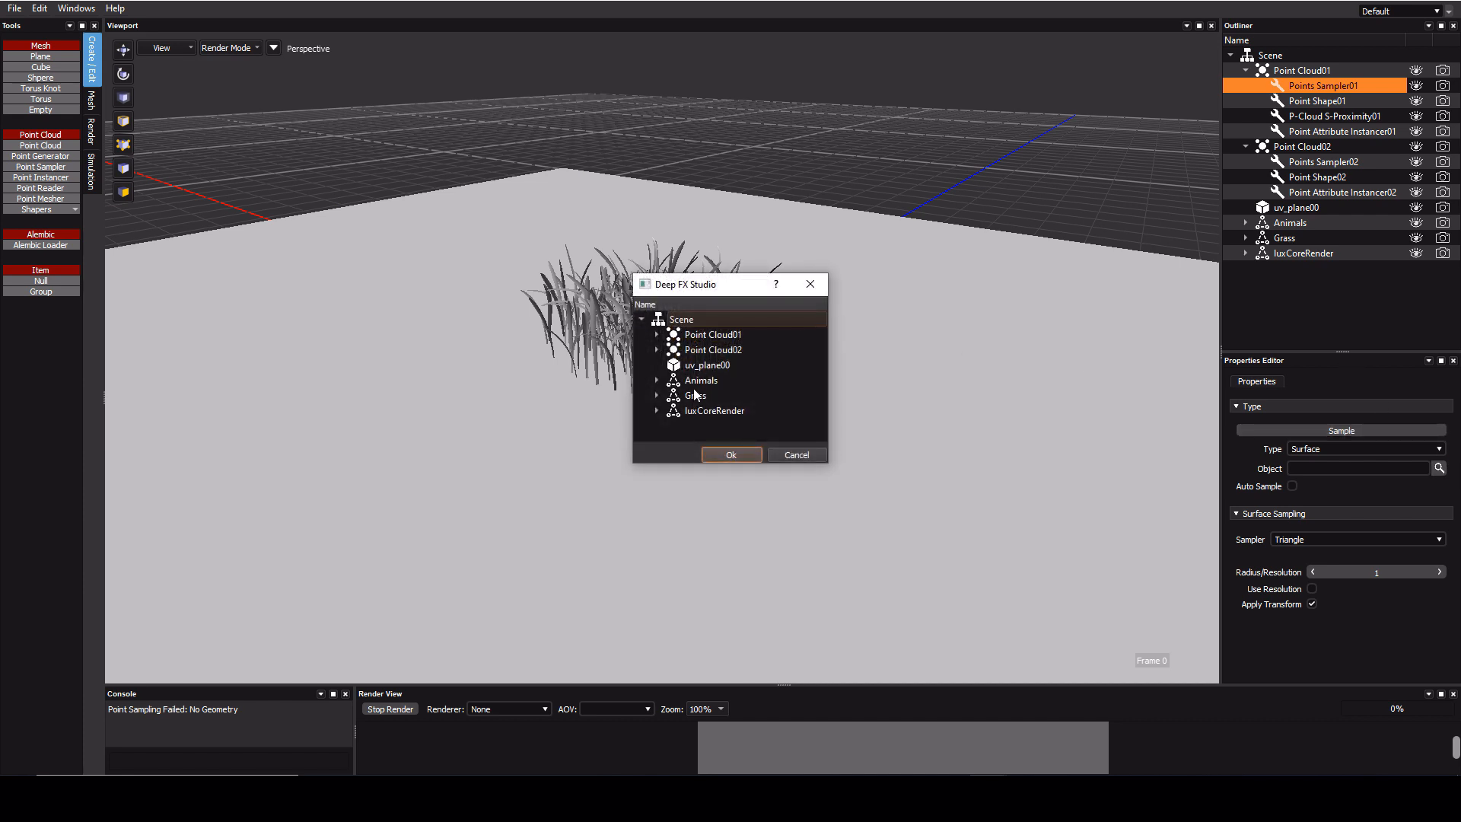
double_click(711, 366)
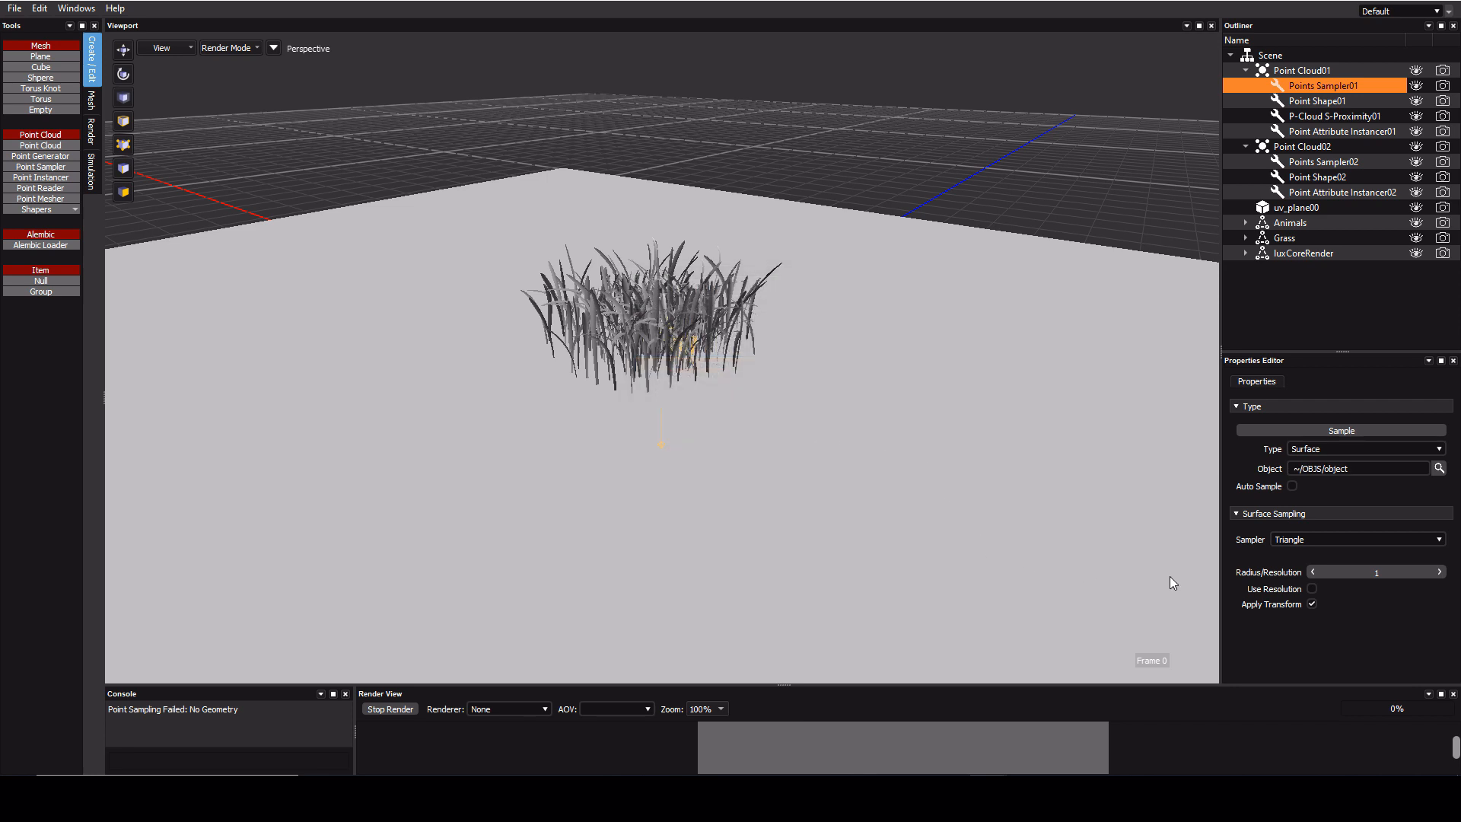
click(1359, 432)
Step: Hide grass_07, grass_01 and grass_08 in the viewport, and expand the luxCoreRender and Animals groups
click(1245, 238)
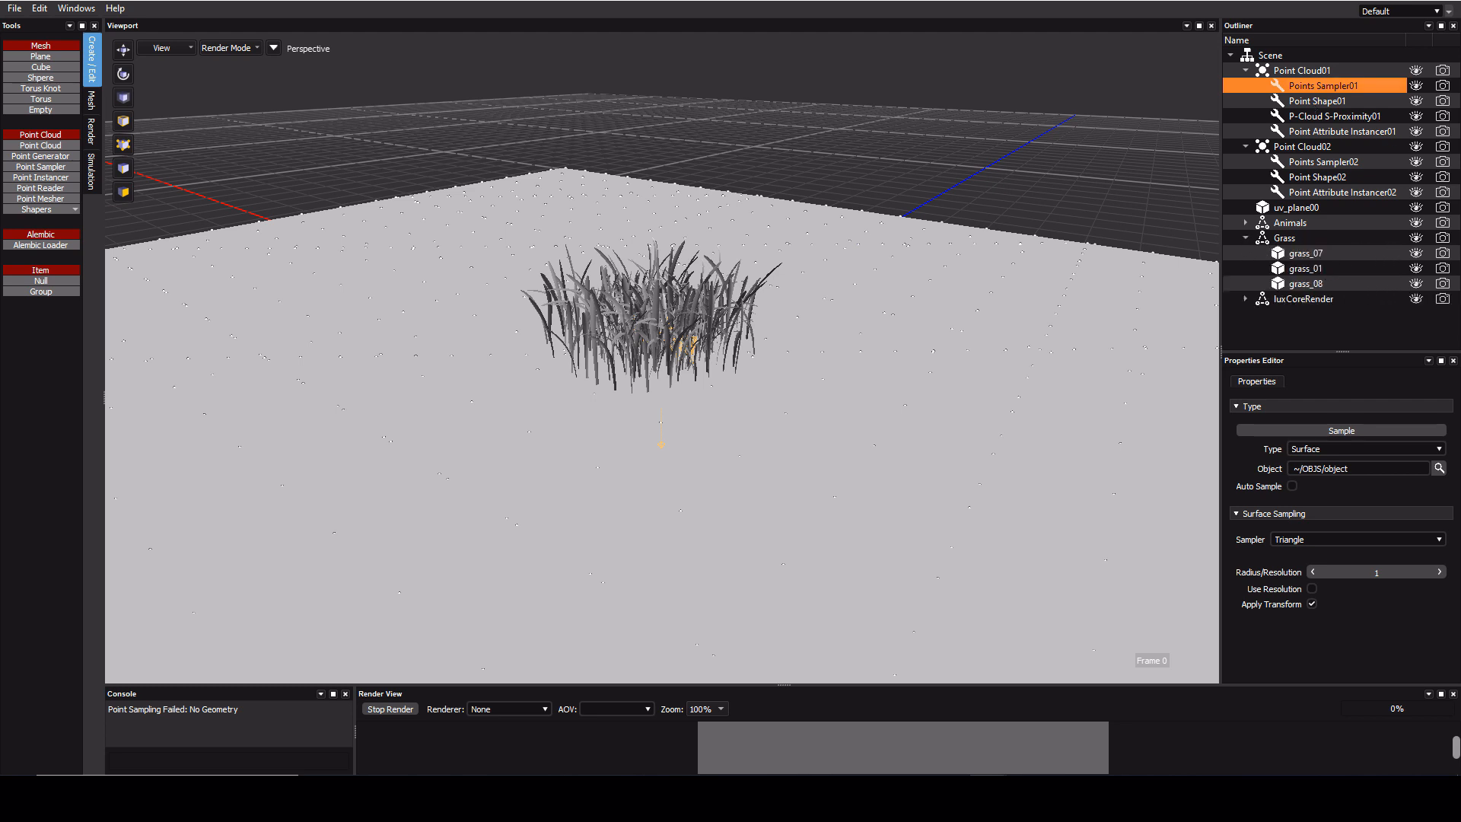
click(1416, 254)
click(1416, 269)
click(1417, 283)
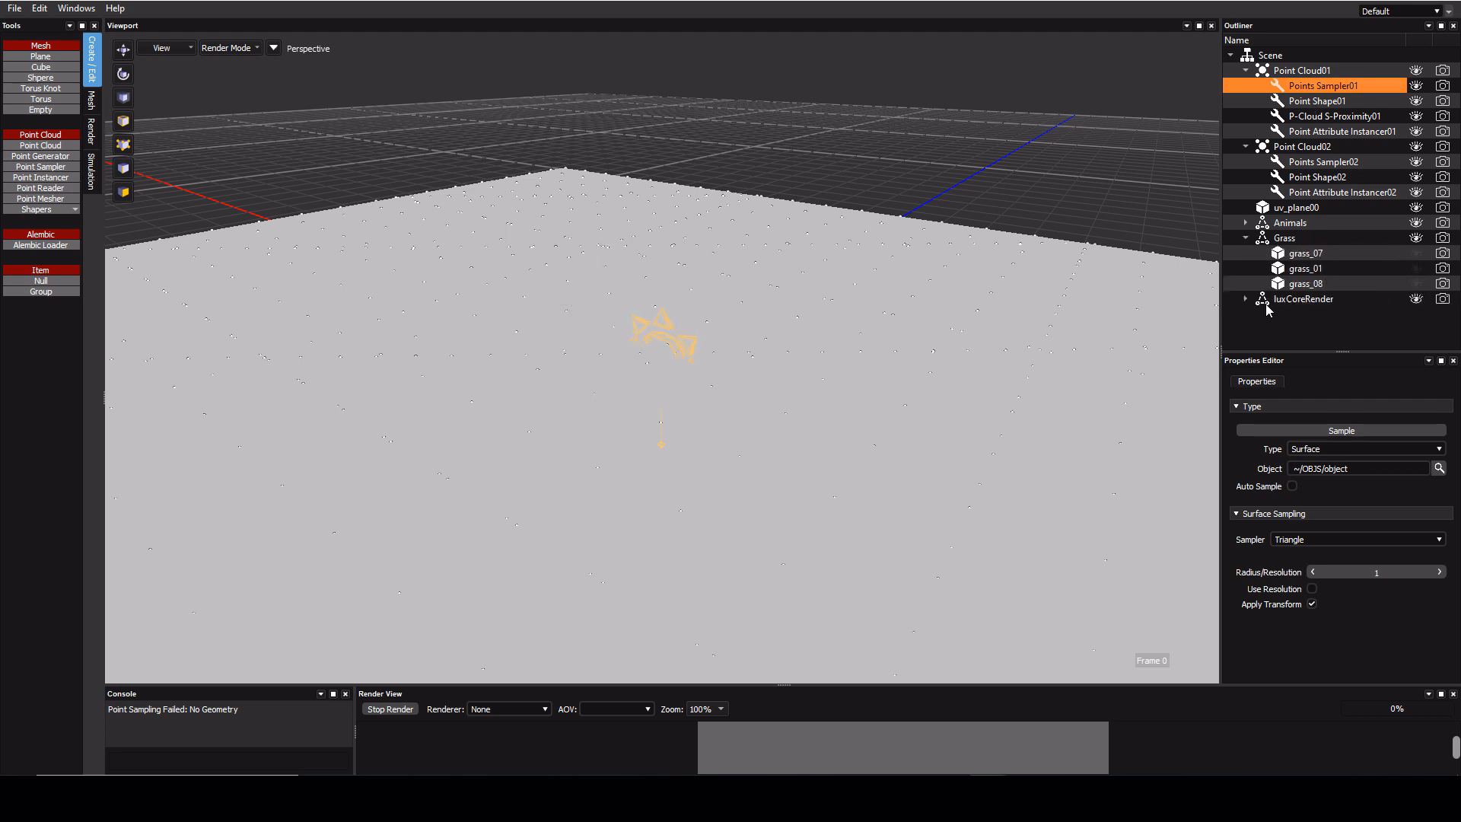
click(1245, 299)
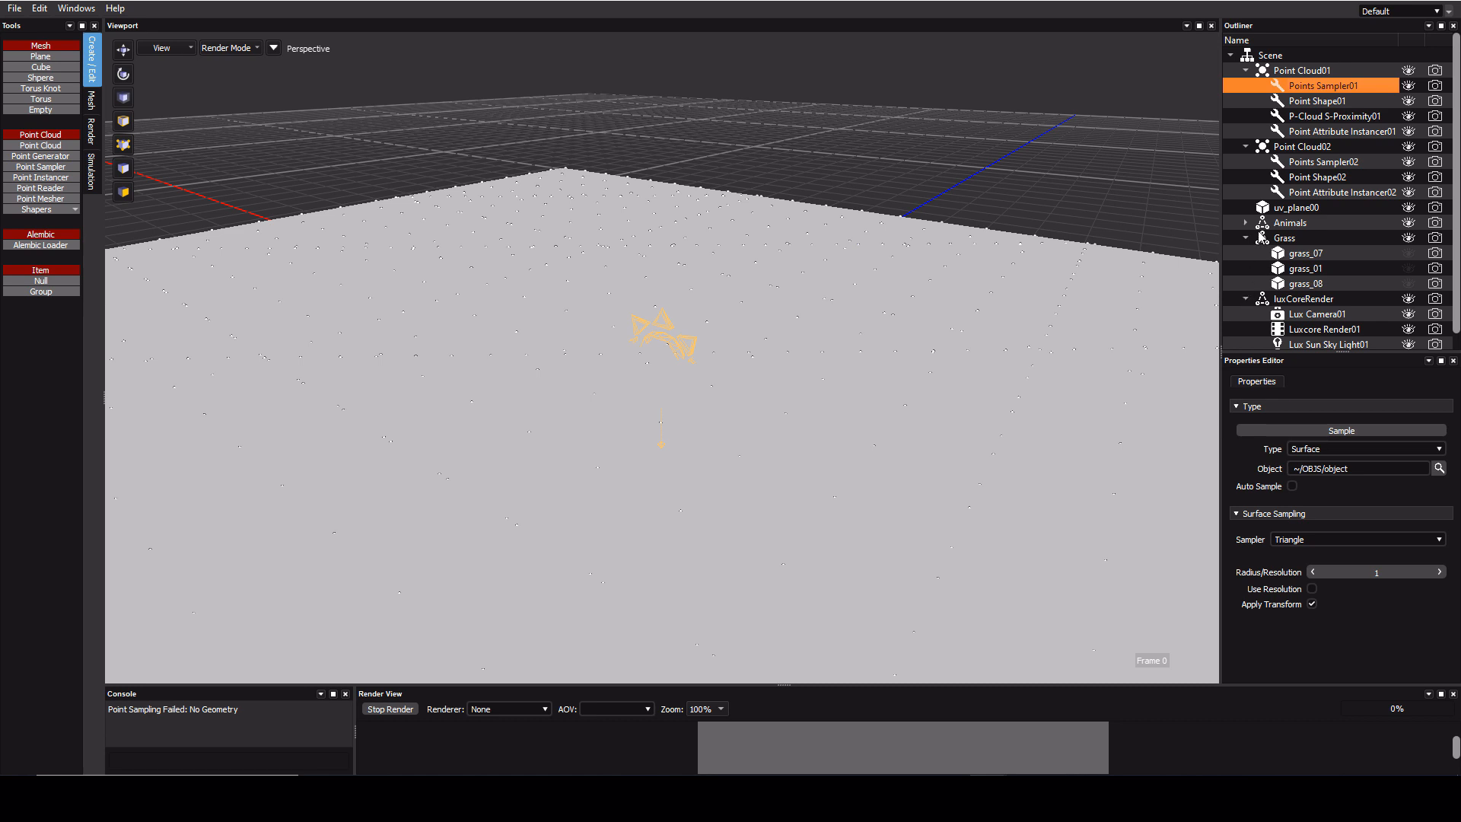
click(1246, 223)
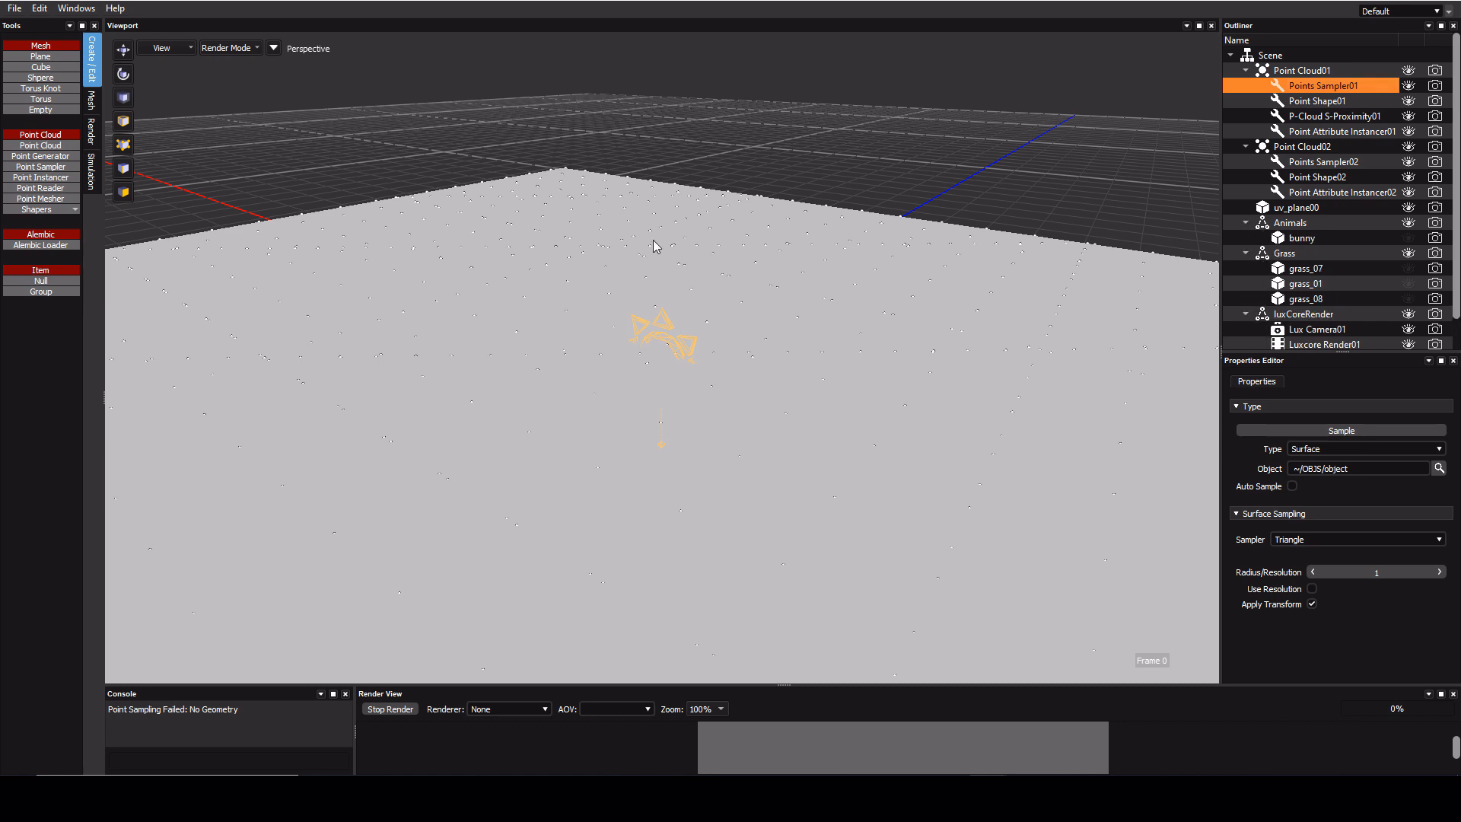
Step: Assign the Grass group to Point Shape01 and set its distribution to Random
click(1333, 104)
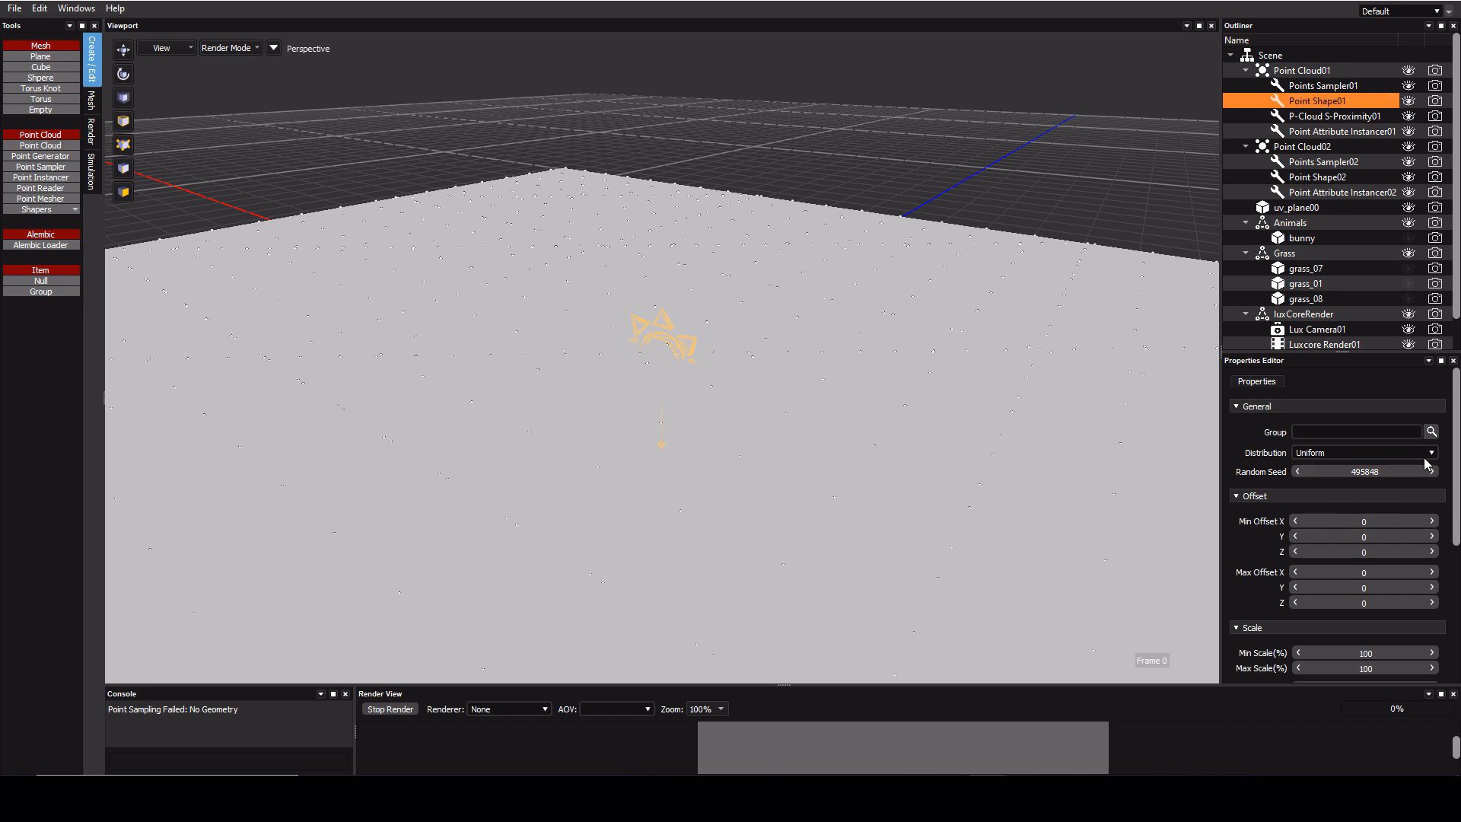
click(1432, 432)
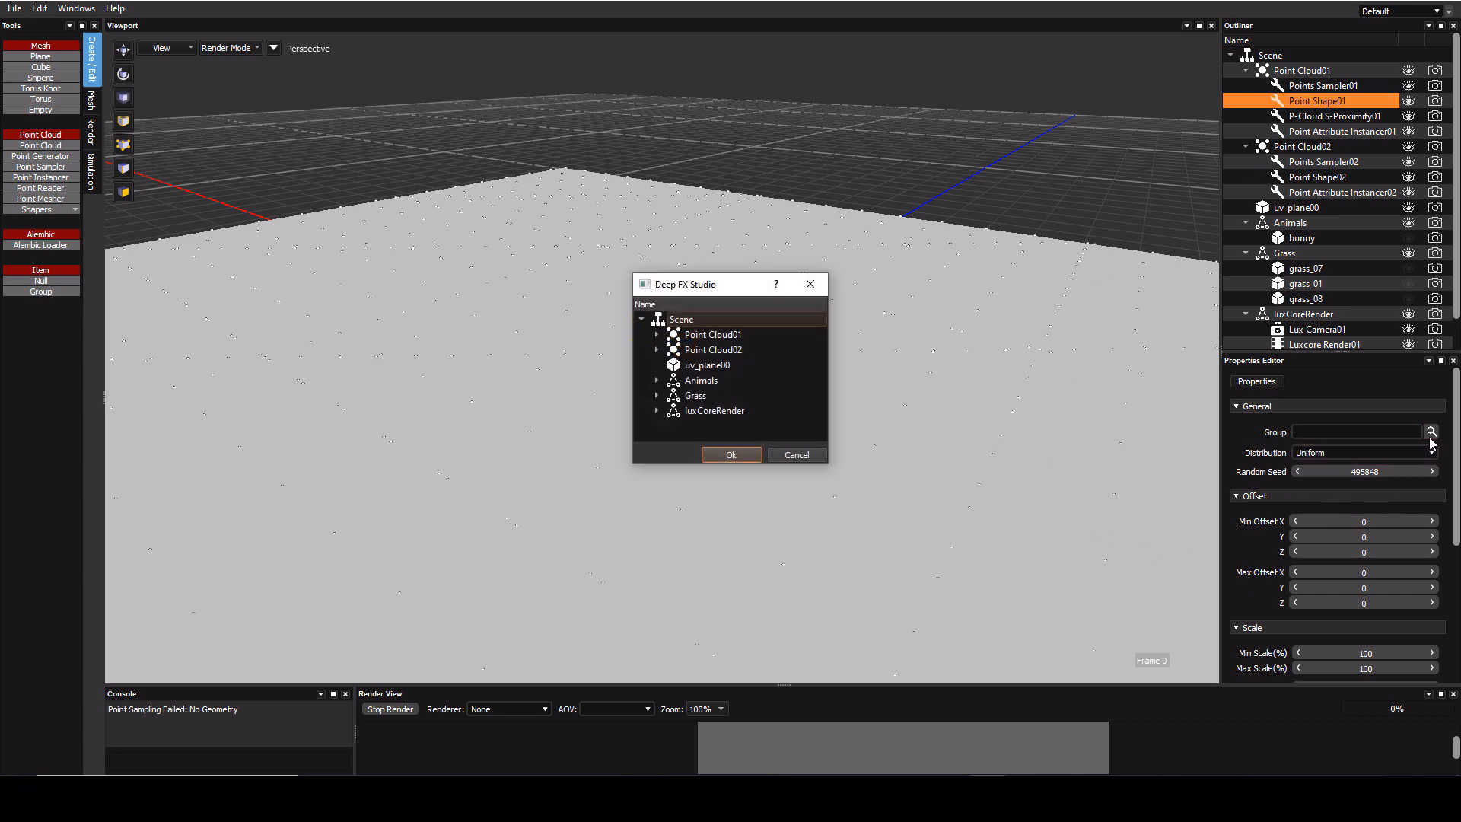
click(659, 382)
click(658, 383)
double_click(699, 397)
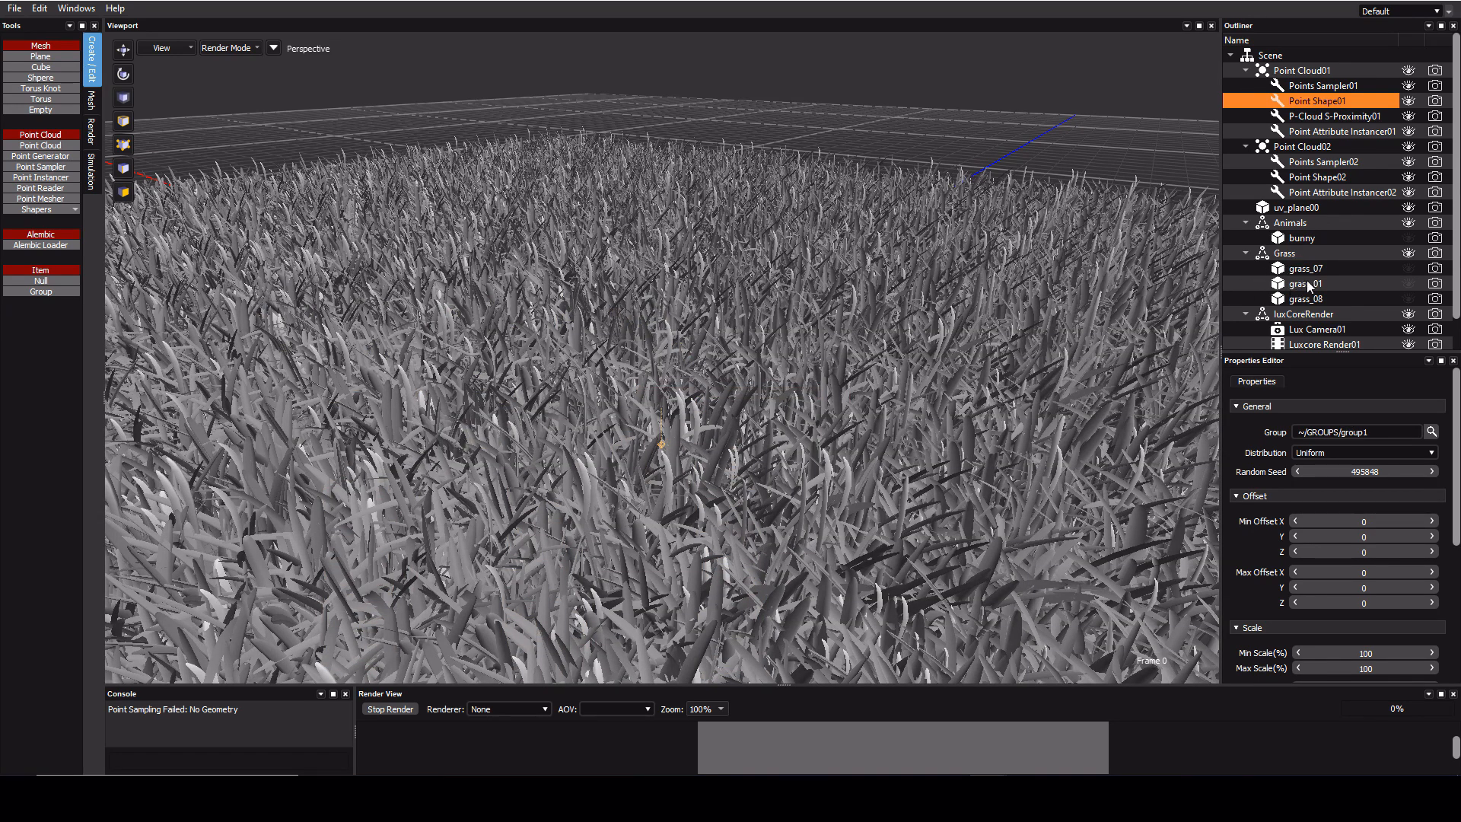
click(1313, 453)
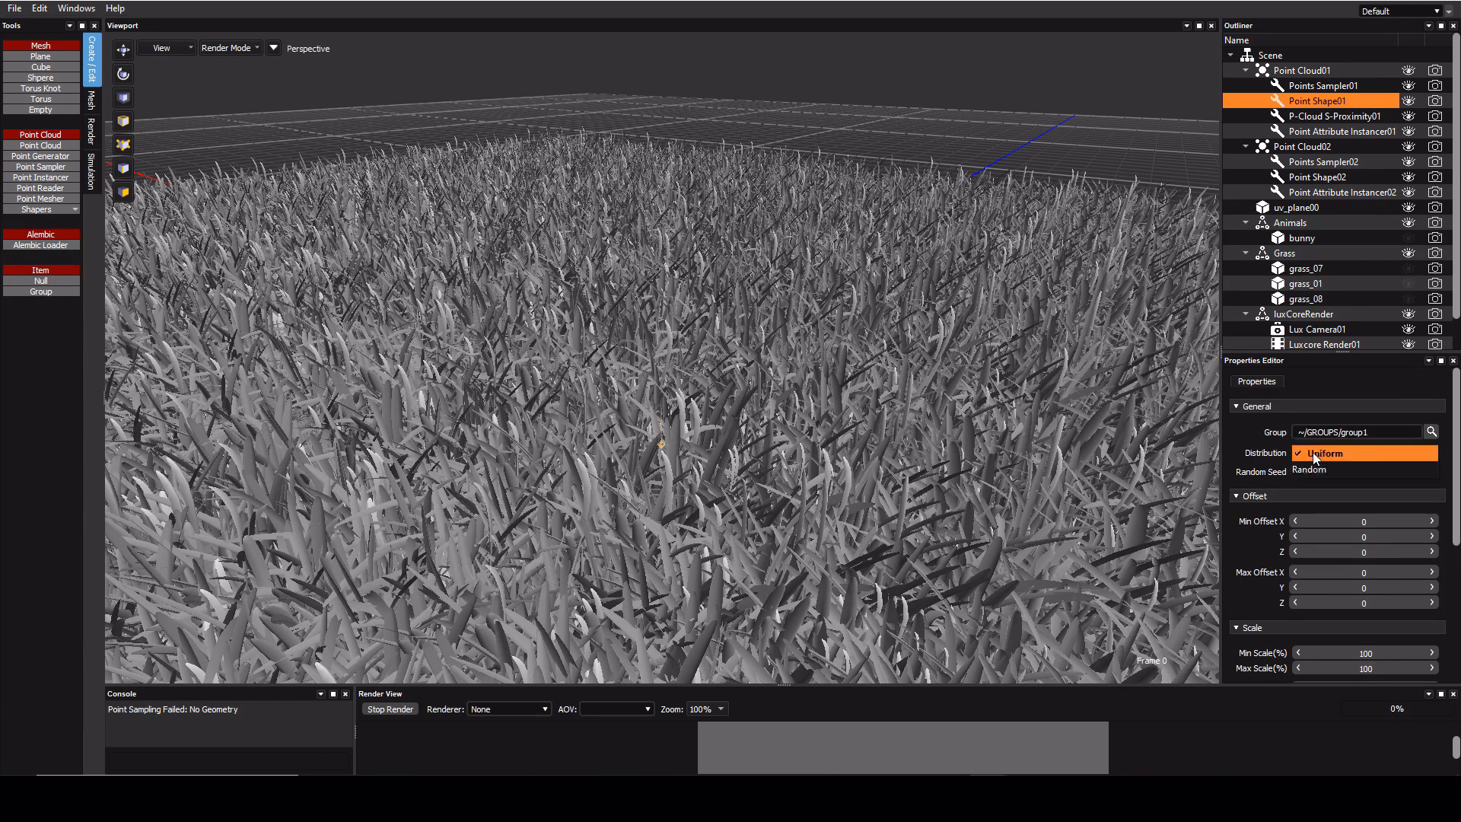
click(1314, 470)
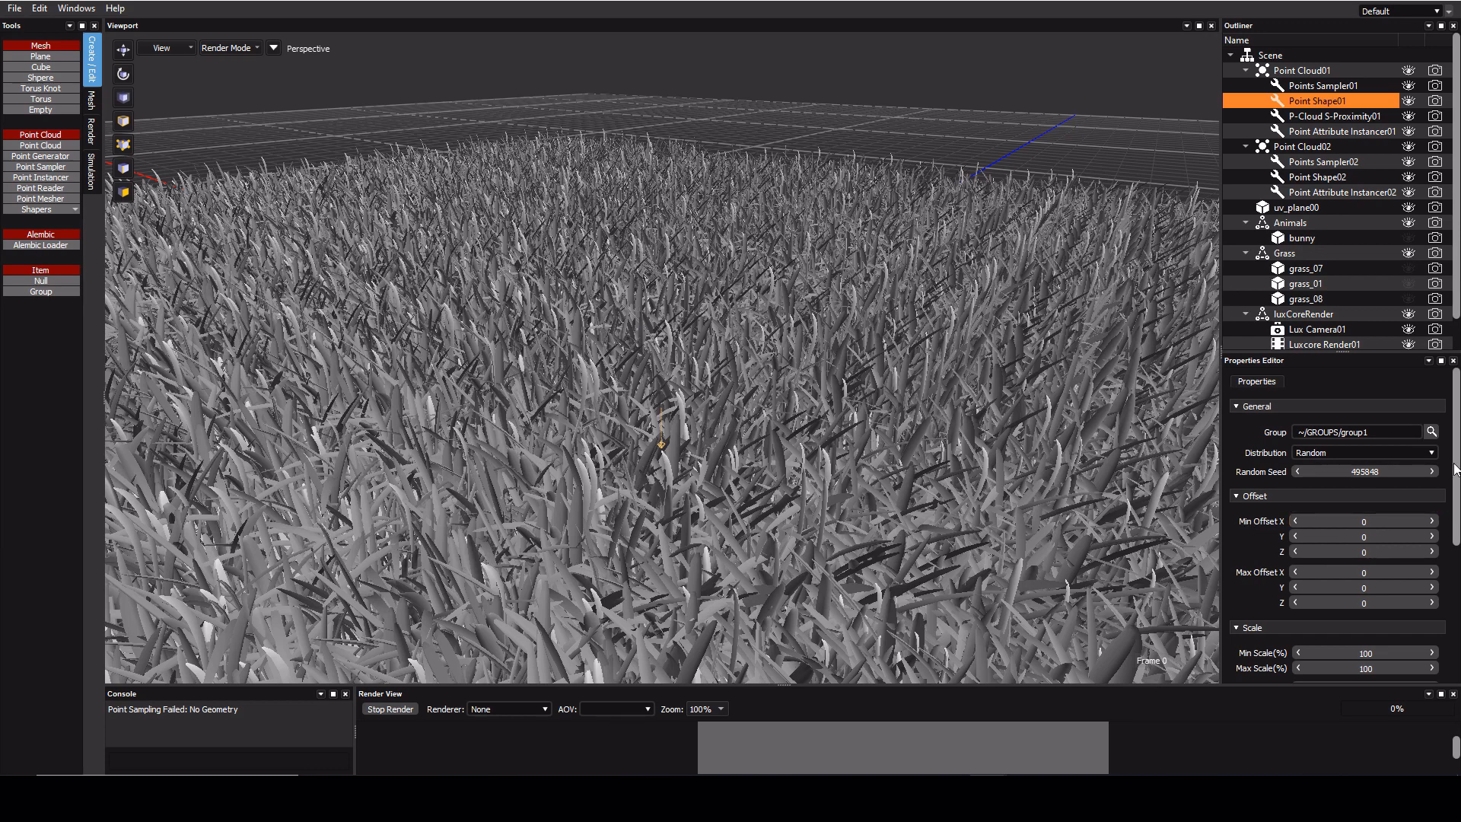
Step: Examine Point Shape01's offset and scale settings and view the scattered grass field from several angles
drag(1455, 469, 1455, 501)
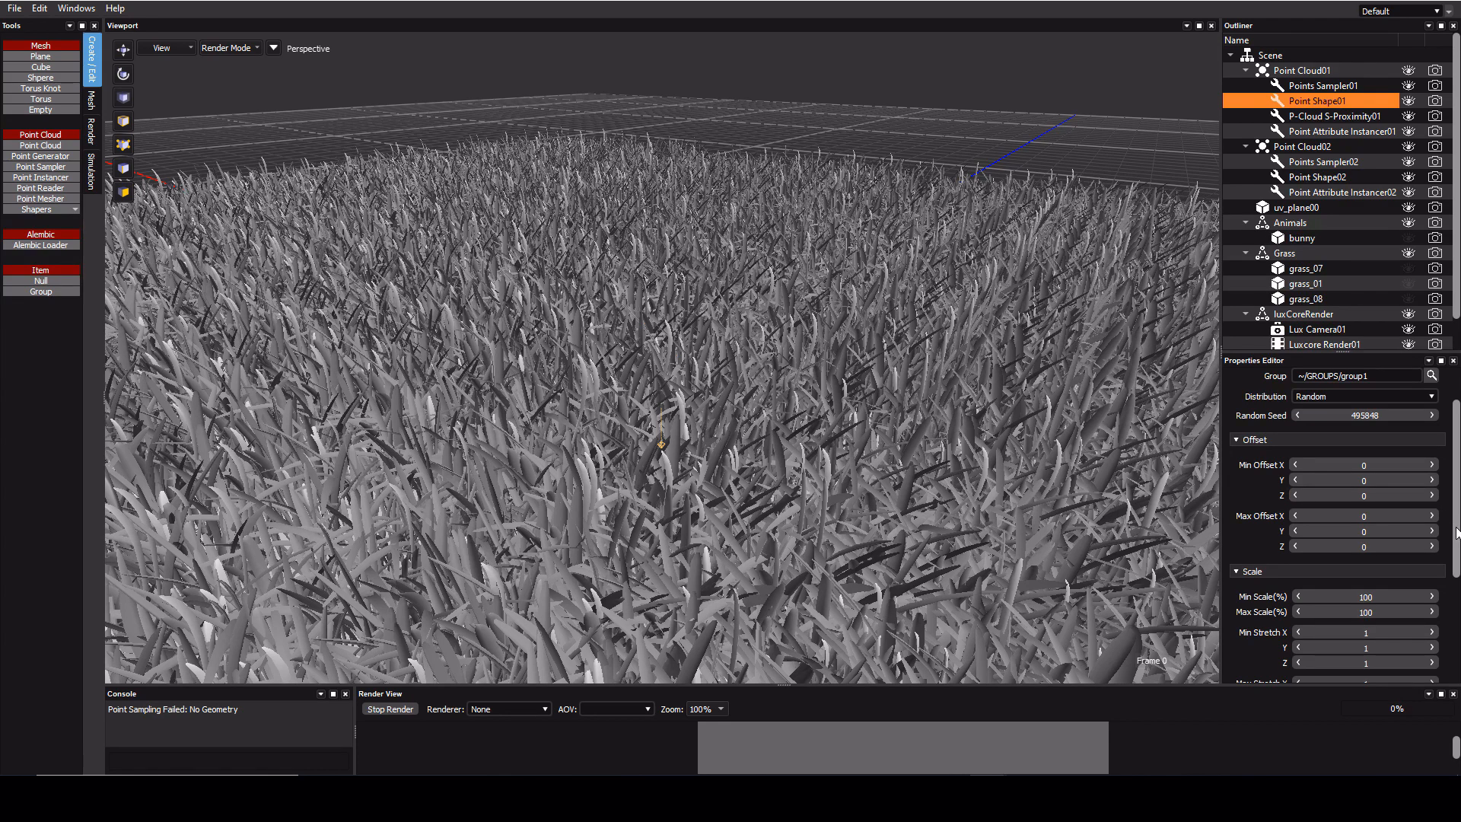
drag(1457, 528, 1460, 543)
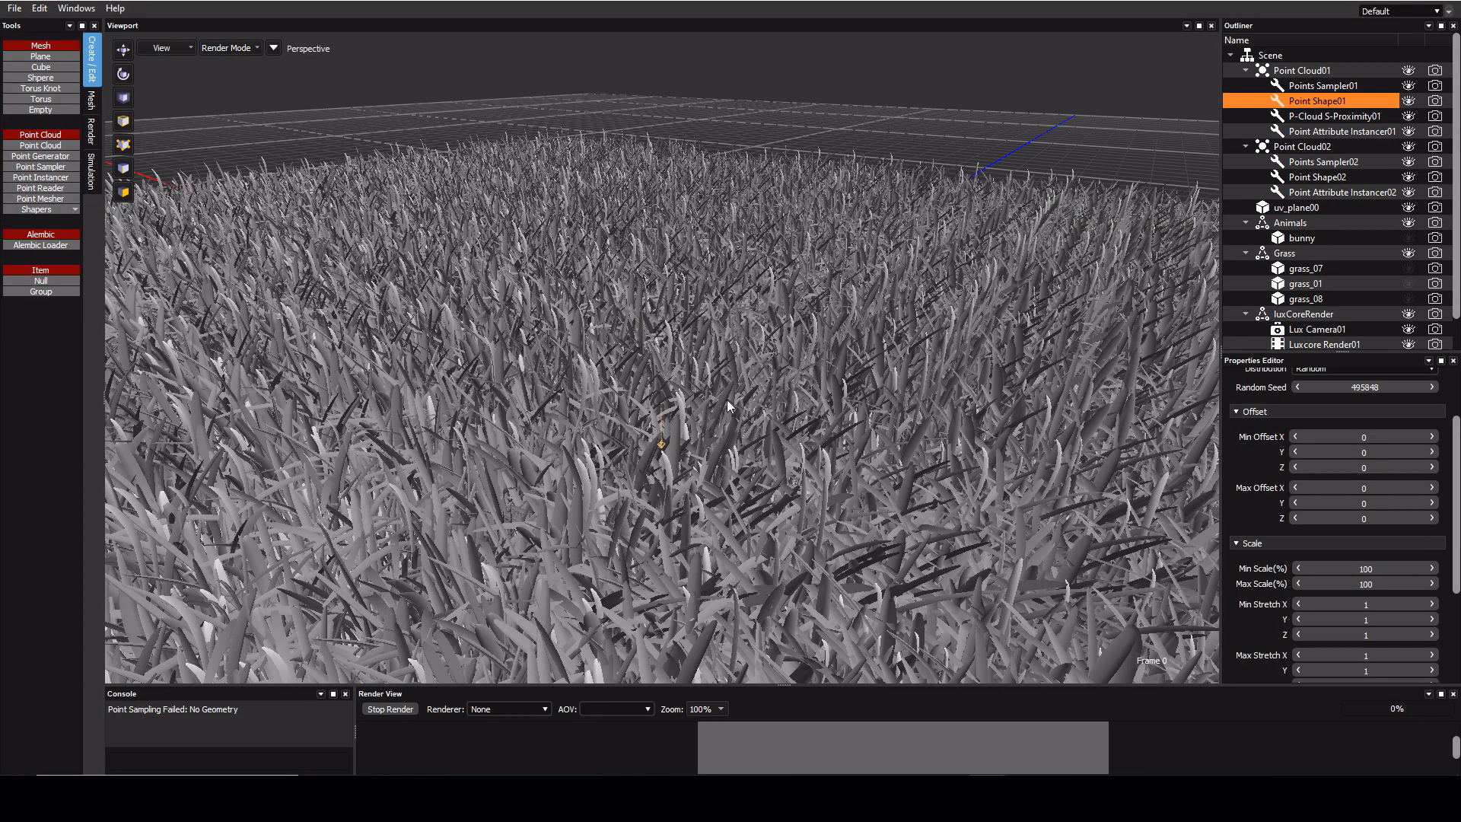
middle_drag(482, 276, 563, 426)
scroll(588, 536, down, 8)
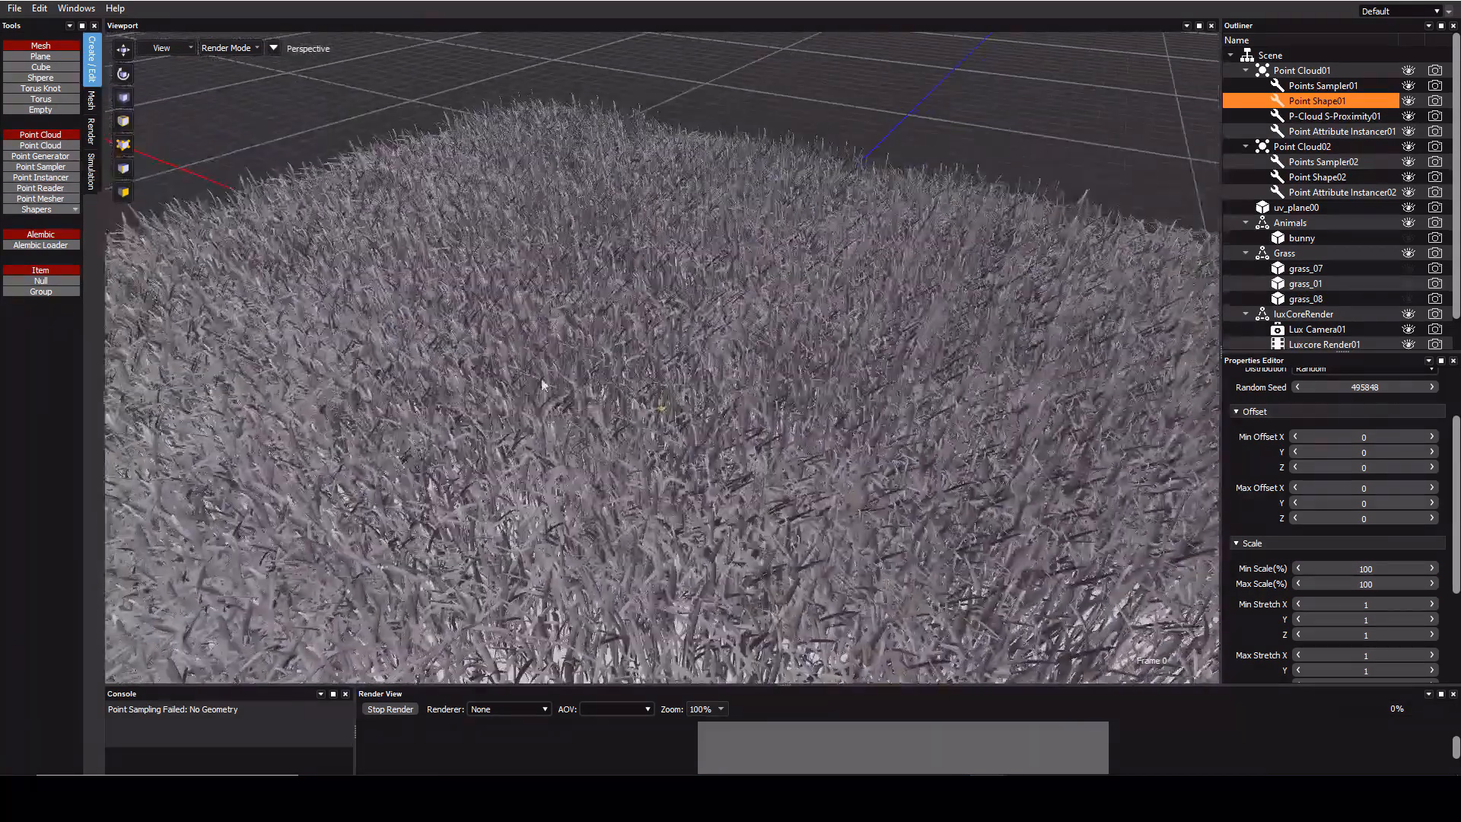
middle_drag(587, 536, 635, 416)
scroll(615, 414, up, 3)
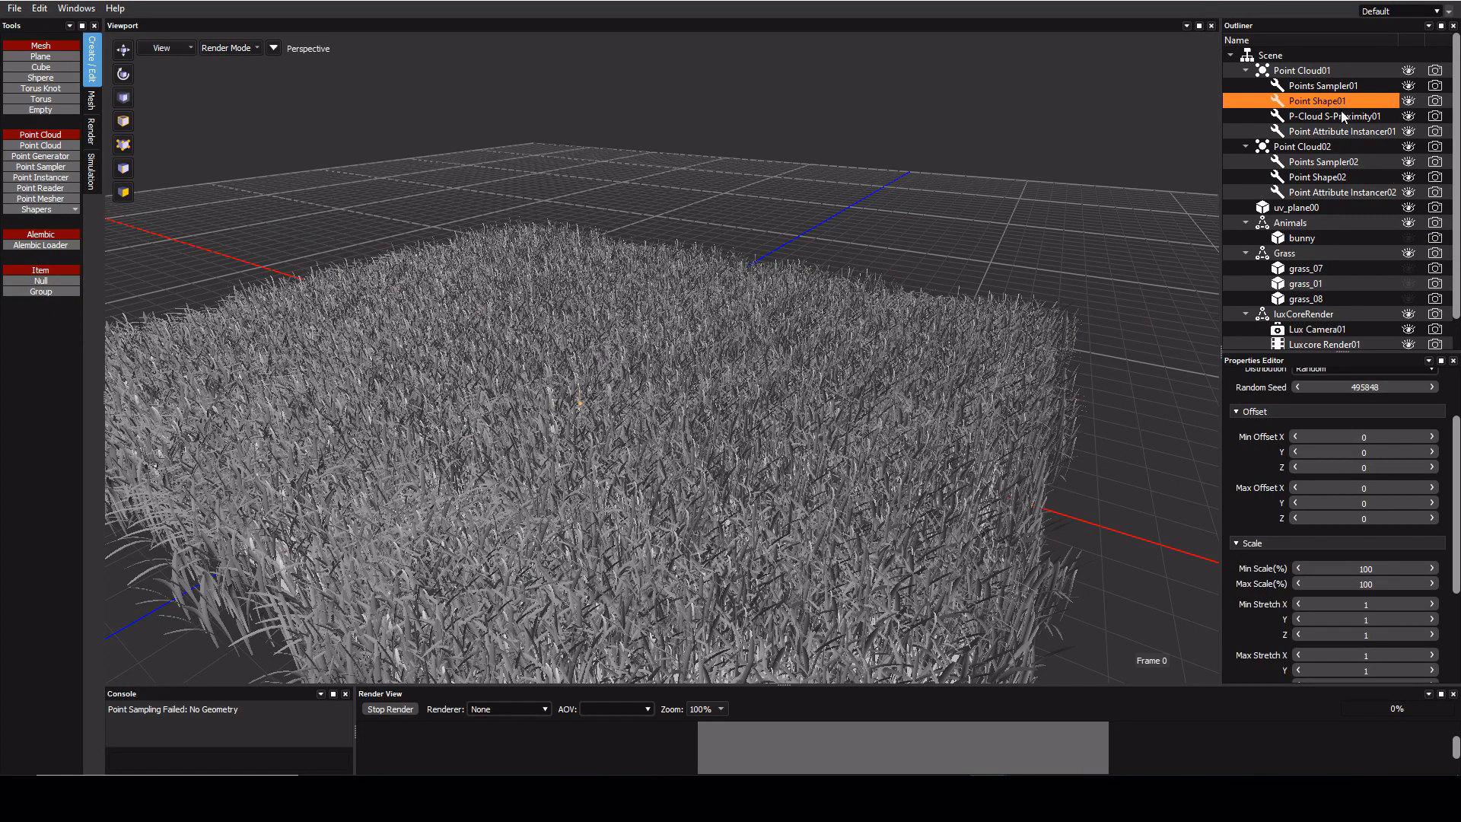
Step: Set Point Attribute Instancer01's preview mode to AABB and view the bounding boxes over the plane
click(1332, 117)
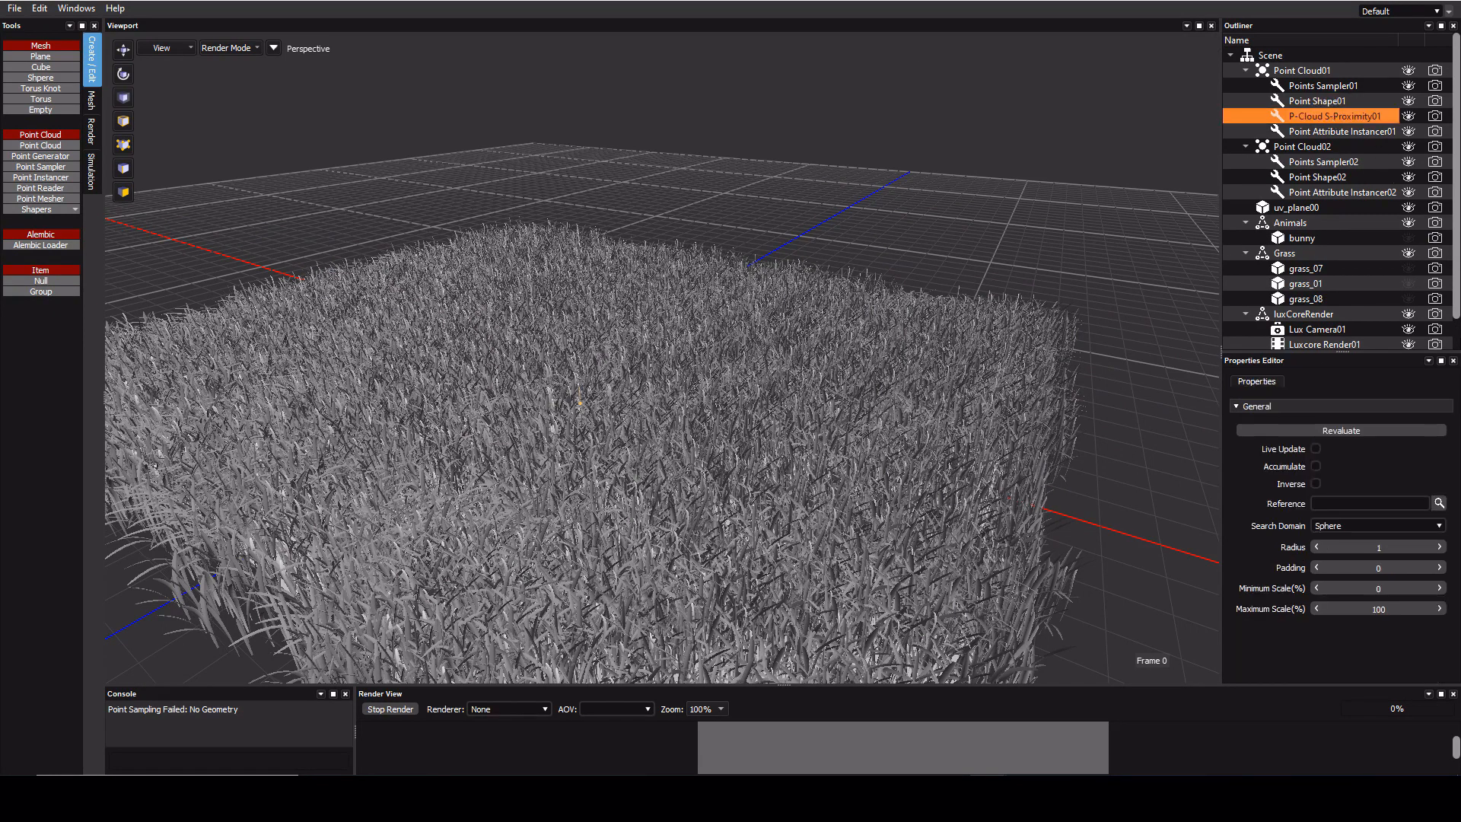
click(1323, 133)
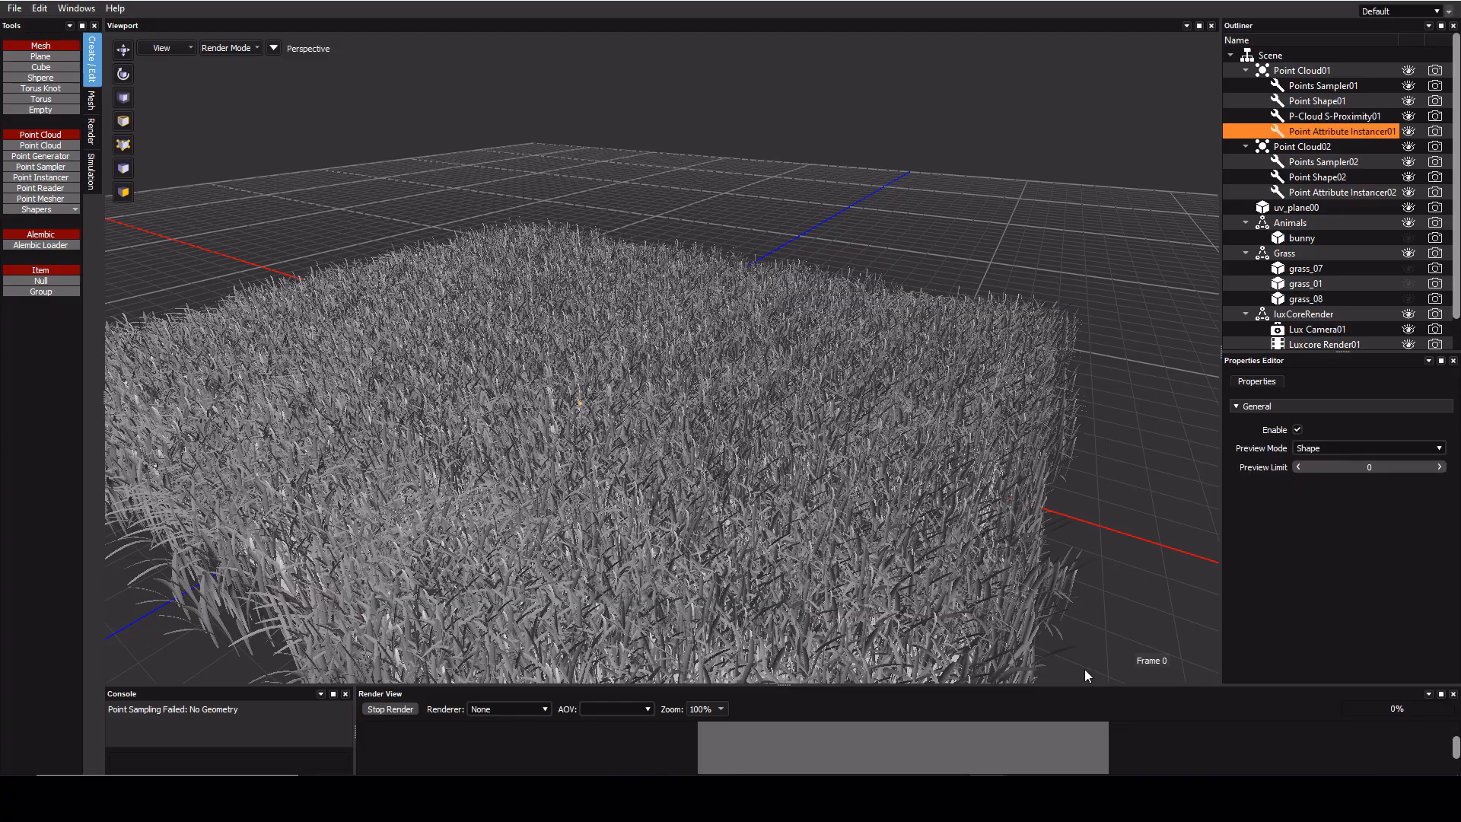
click(1370, 448)
click(1332, 431)
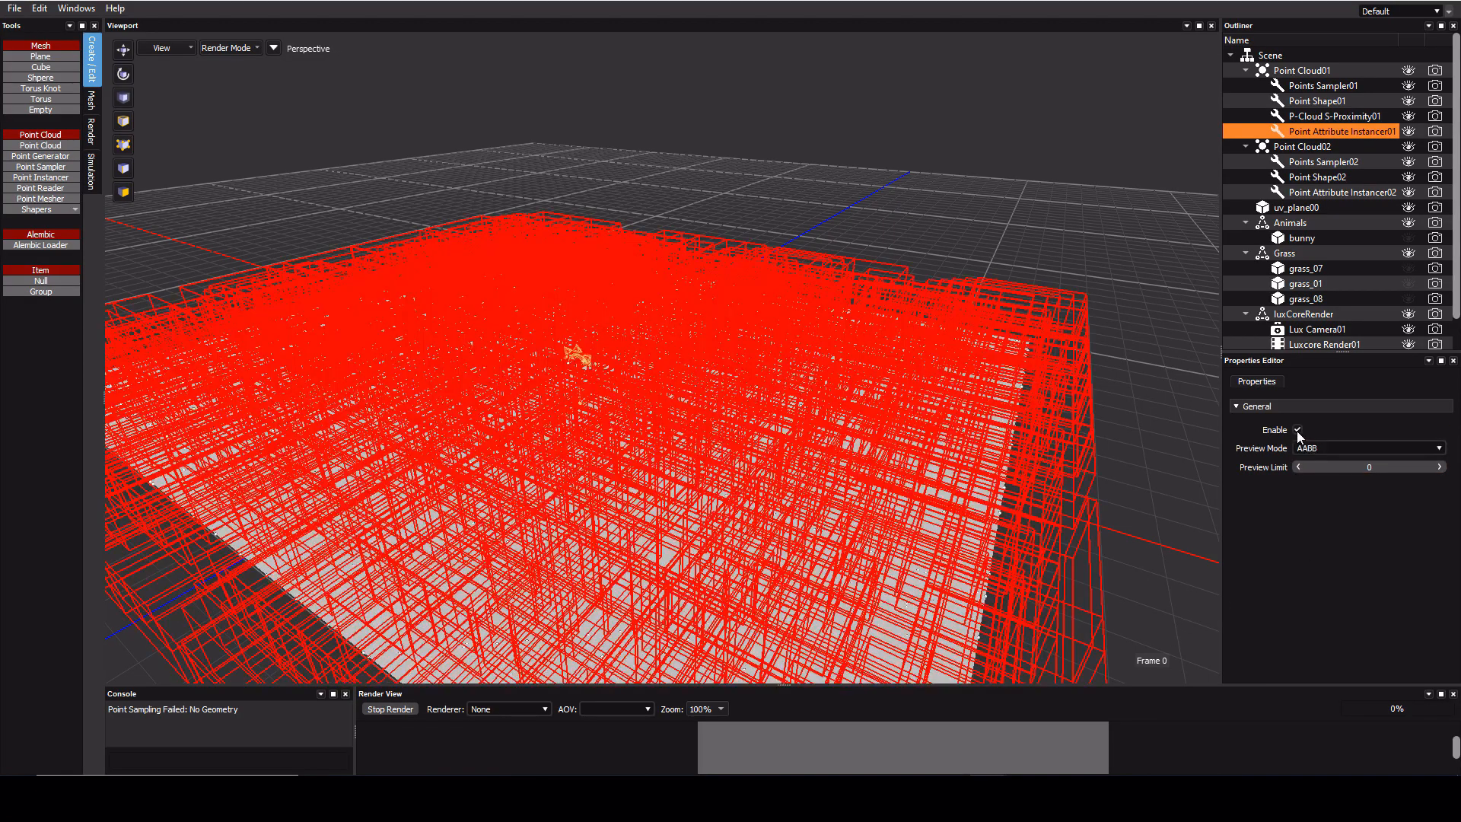
mouse_move(381, 371)
middle_down()
mouse_move(652, 402)
mouse_move(449, 346)
mouse_move(341, 387)
mouse_move(396, 365)
middle_up()
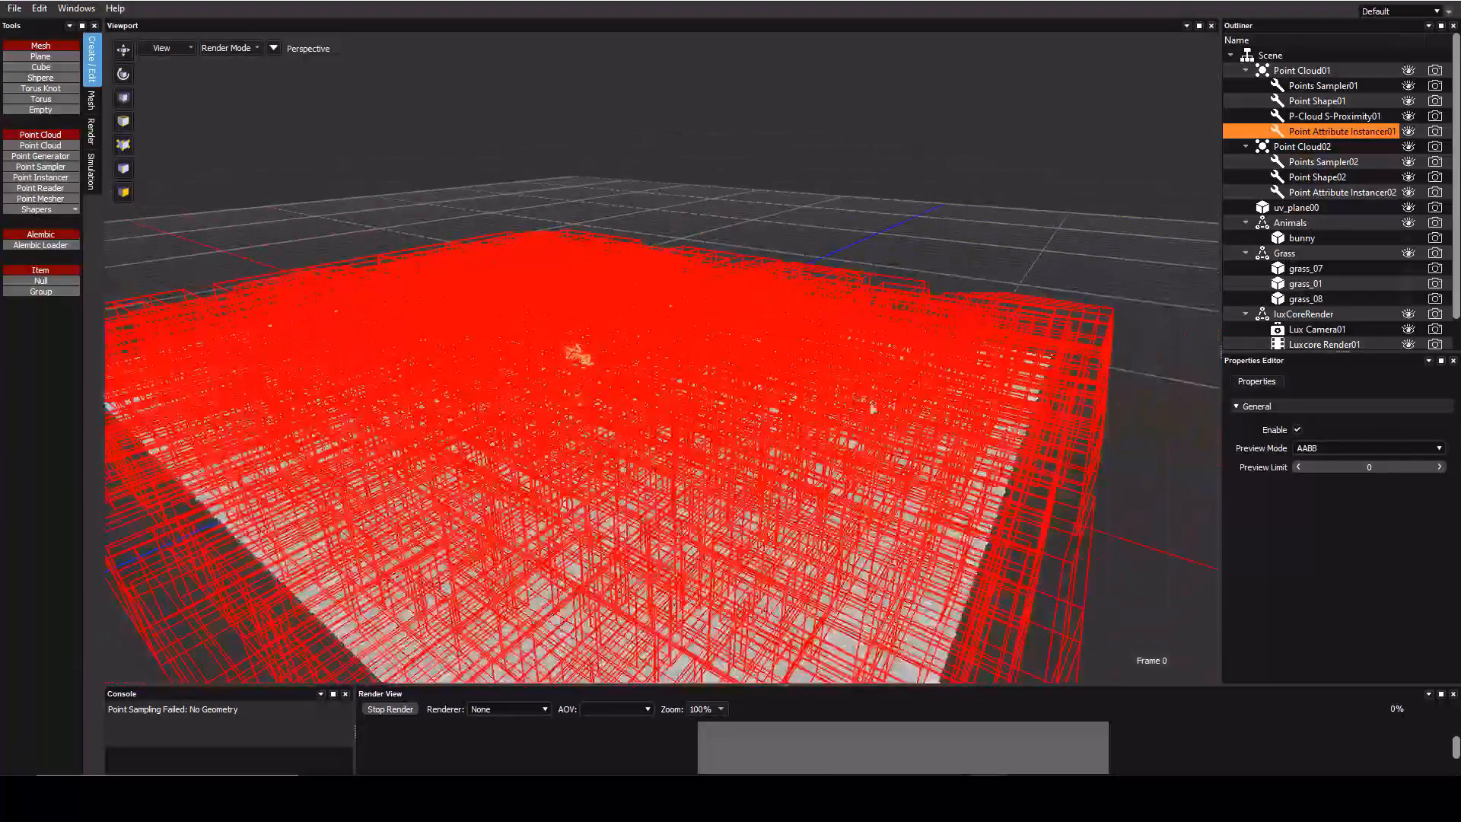
Step: Toggle Point Attribute Instancer01 off and on, and return its preview mode to Shape
click(1298, 429)
click(1299, 430)
click(1370, 449)
click(1332, 464)
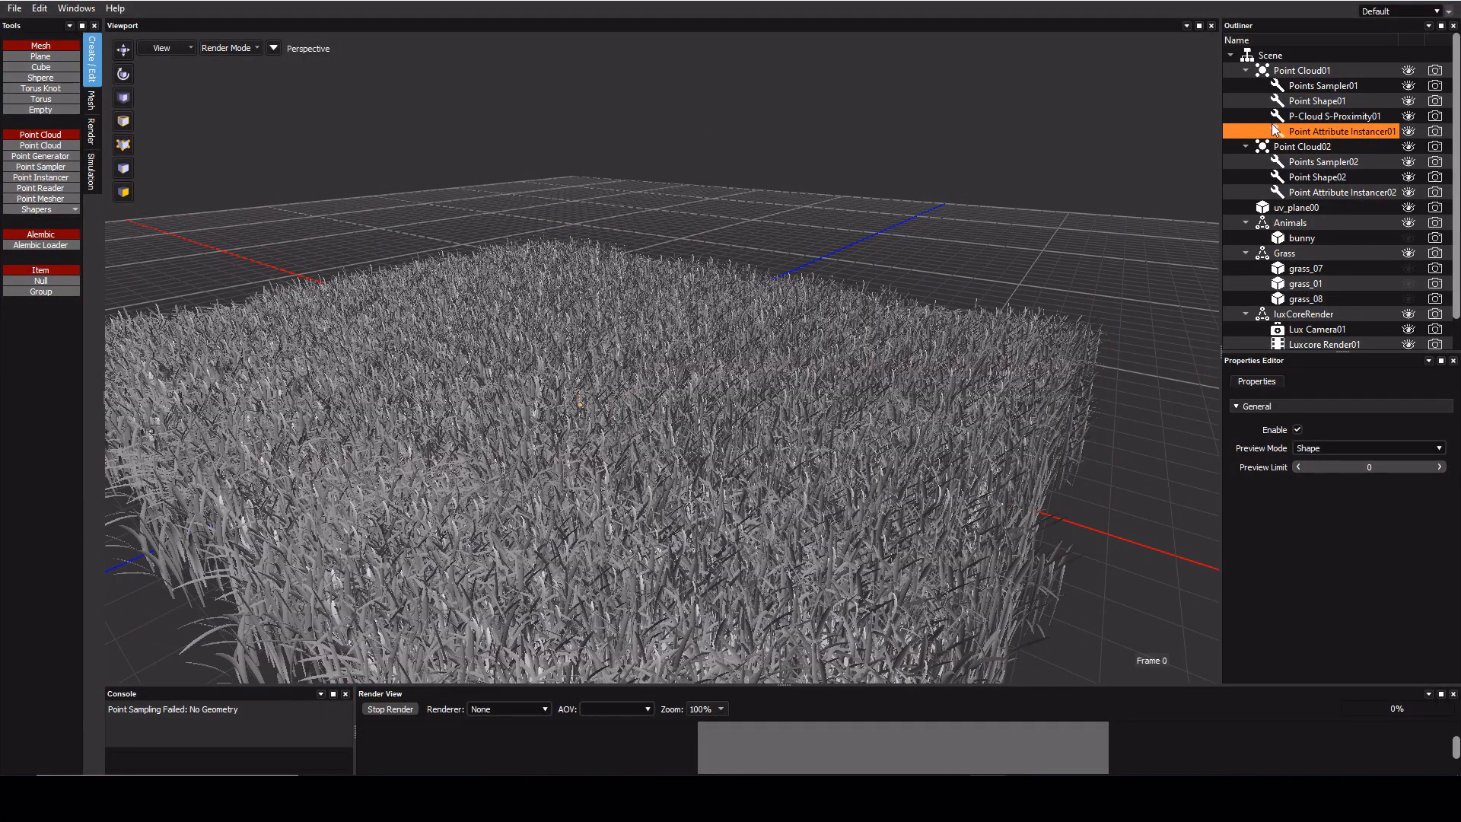
Step: Disable Point Attribute Instancer01
click(1308, 145)
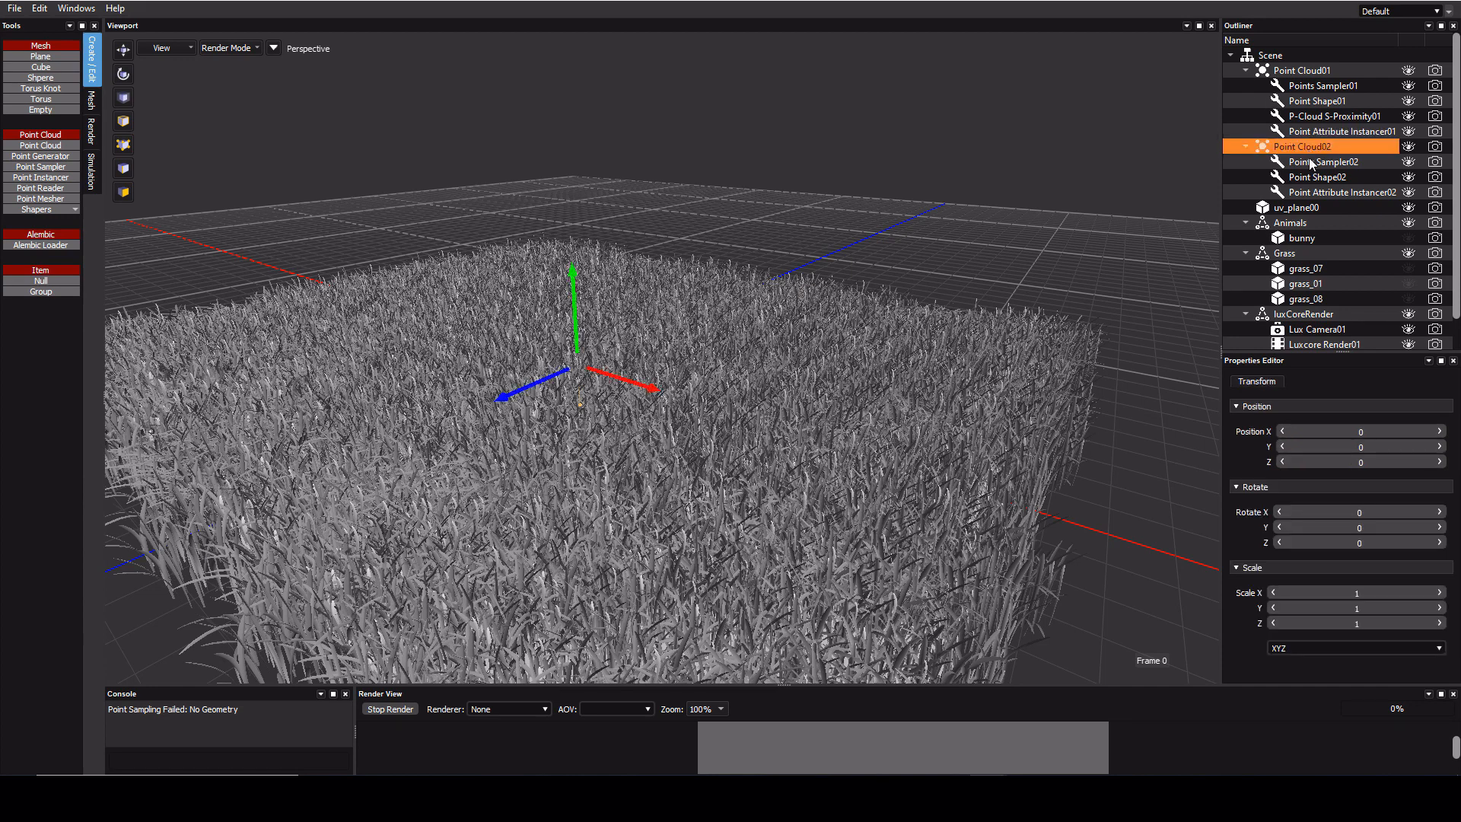
click(1315, 135)
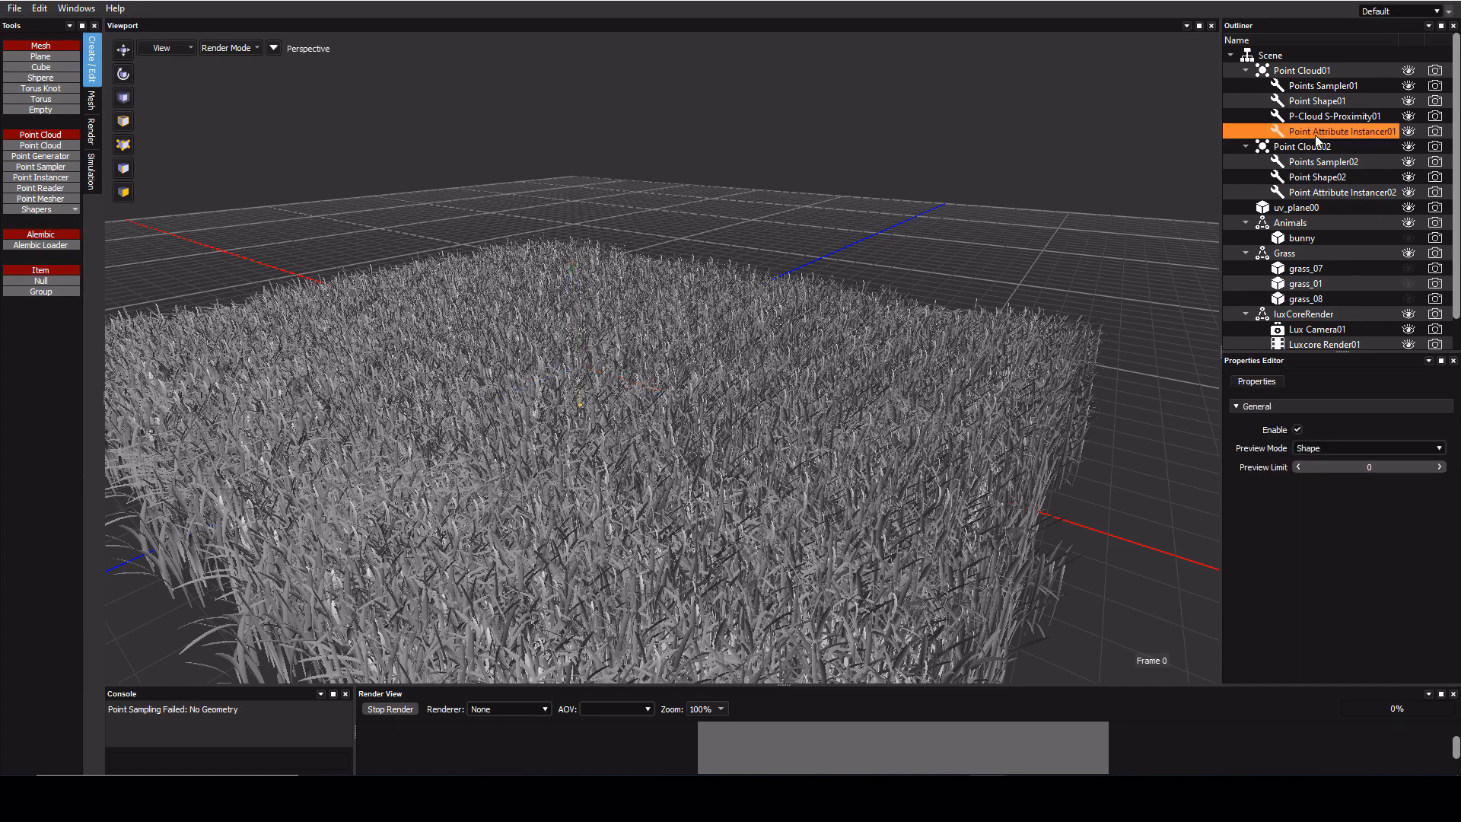
click(1297, 429)
Step: Try to sample with Points Sampler02 at a radius of 20, and hide Point Cloud01 in the viewport
click(1299, 149)
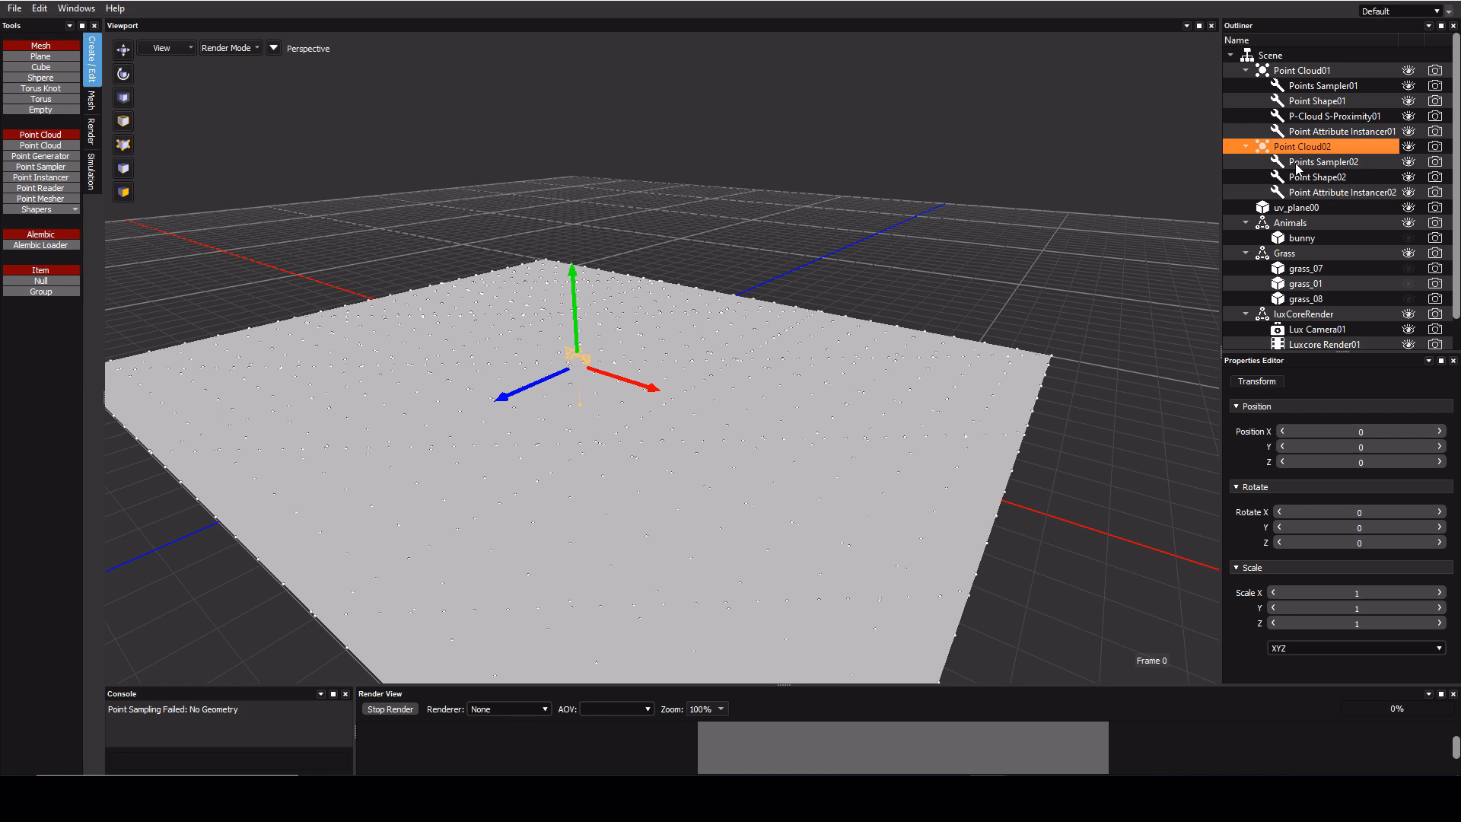
click(1299, 162)
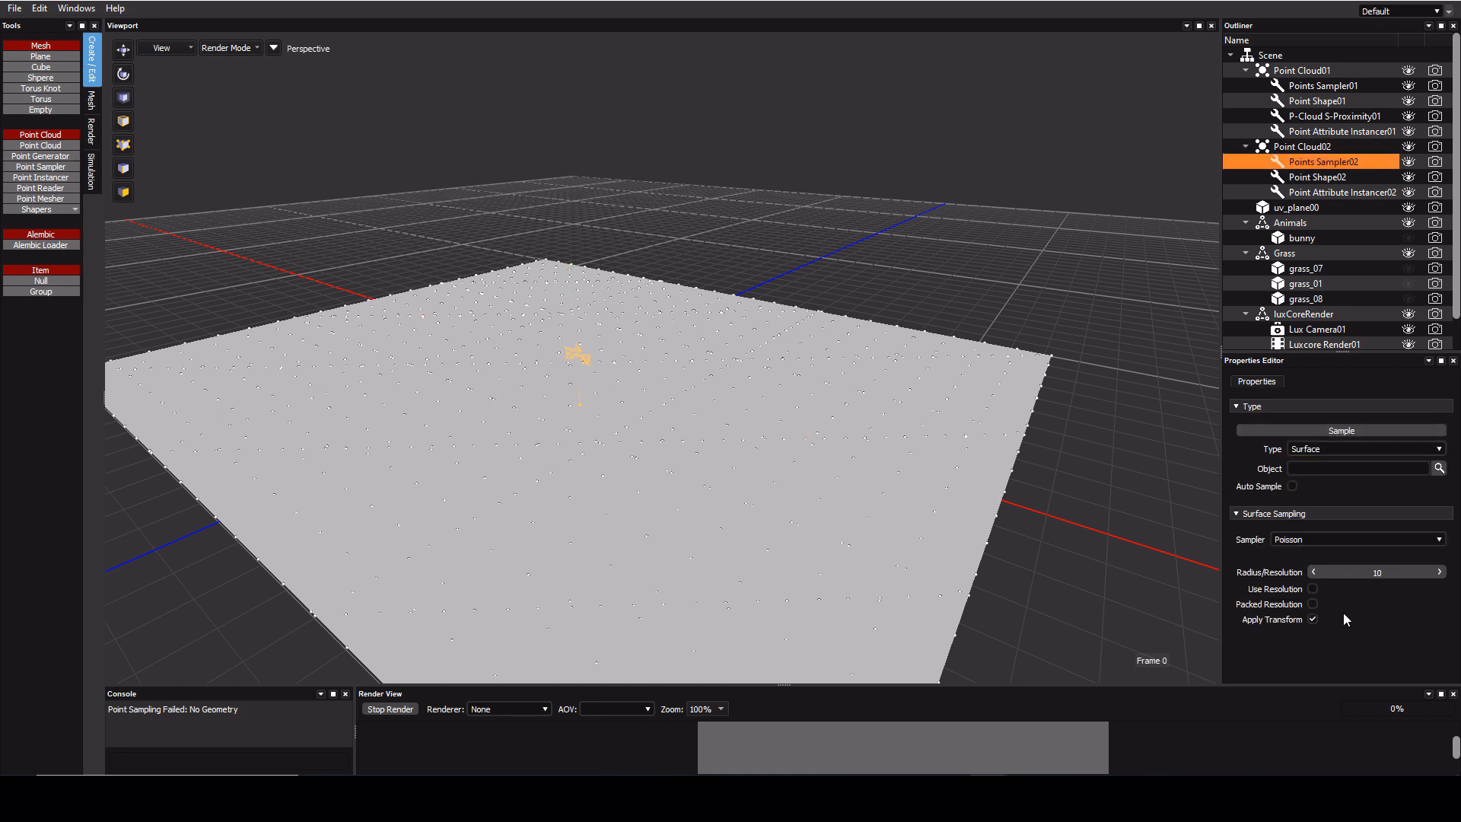
drag(1346, 571, 1401, 572)
text(20)
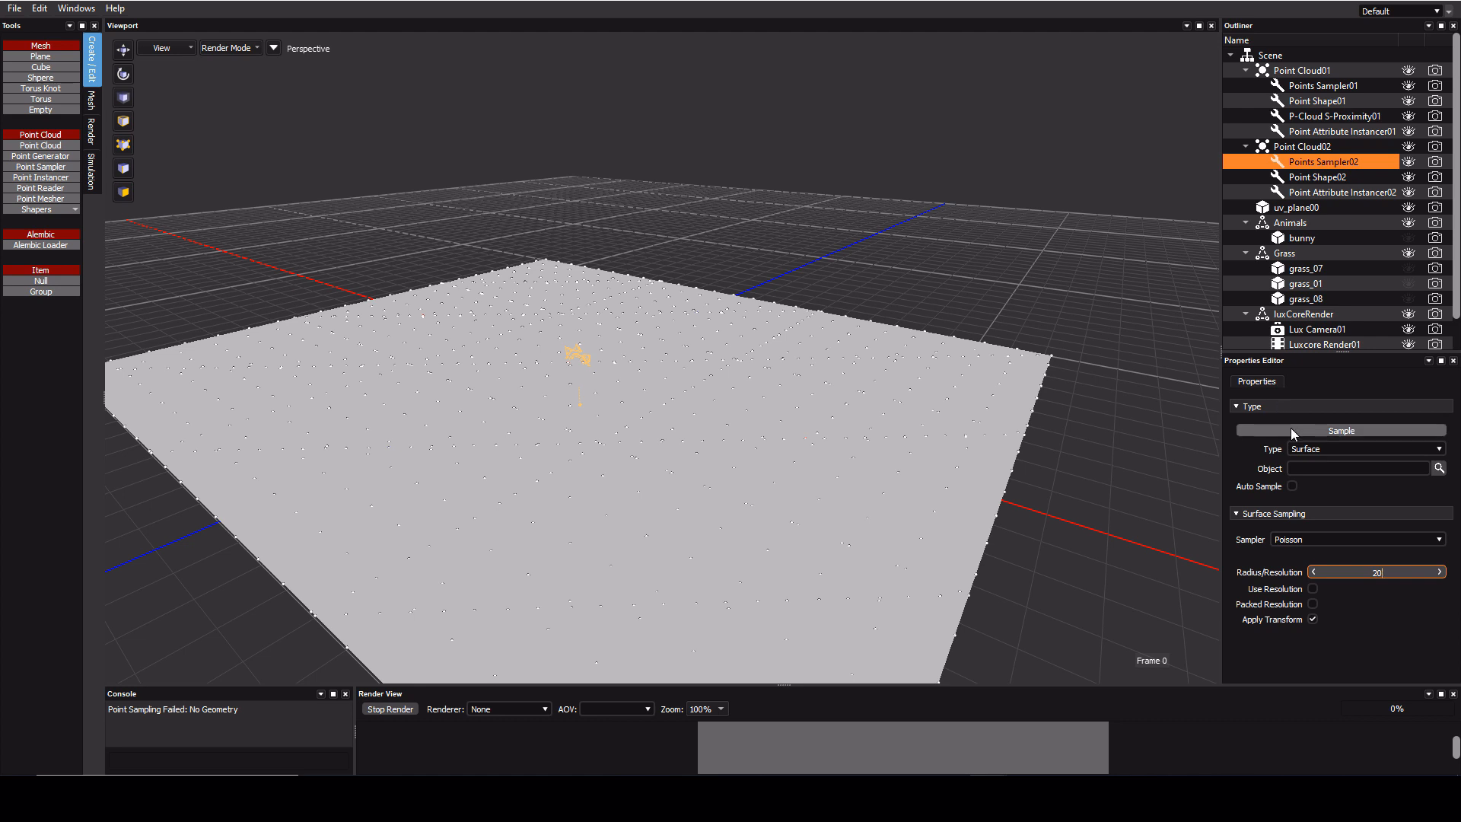
click(1294, 429)
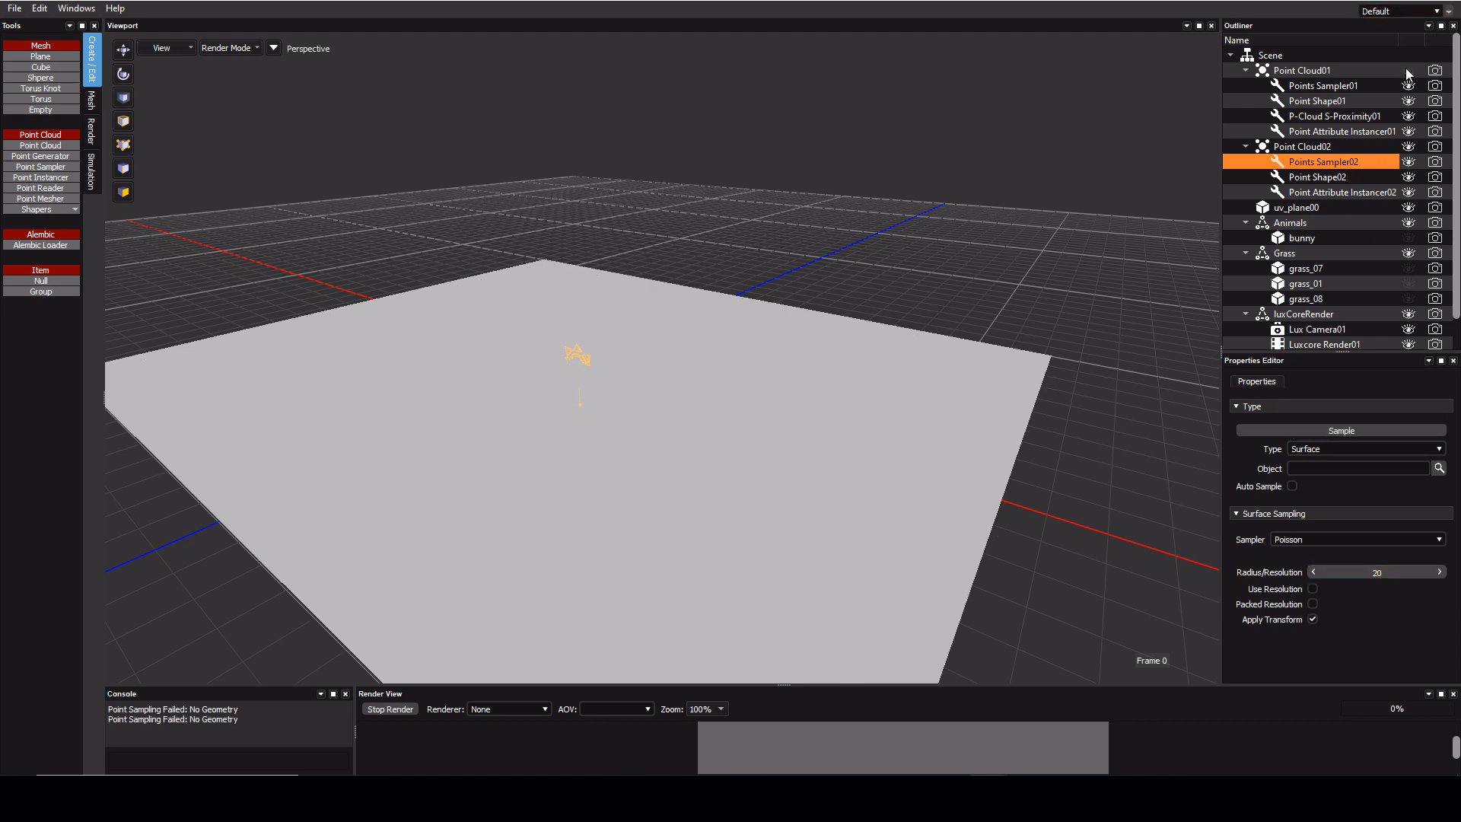
Step: Set Points Sampler02's radius to 10, assign uv_plane00 as its object, and sample the surface
double_click(1377, 572)
text(10)
click(1321, 429)
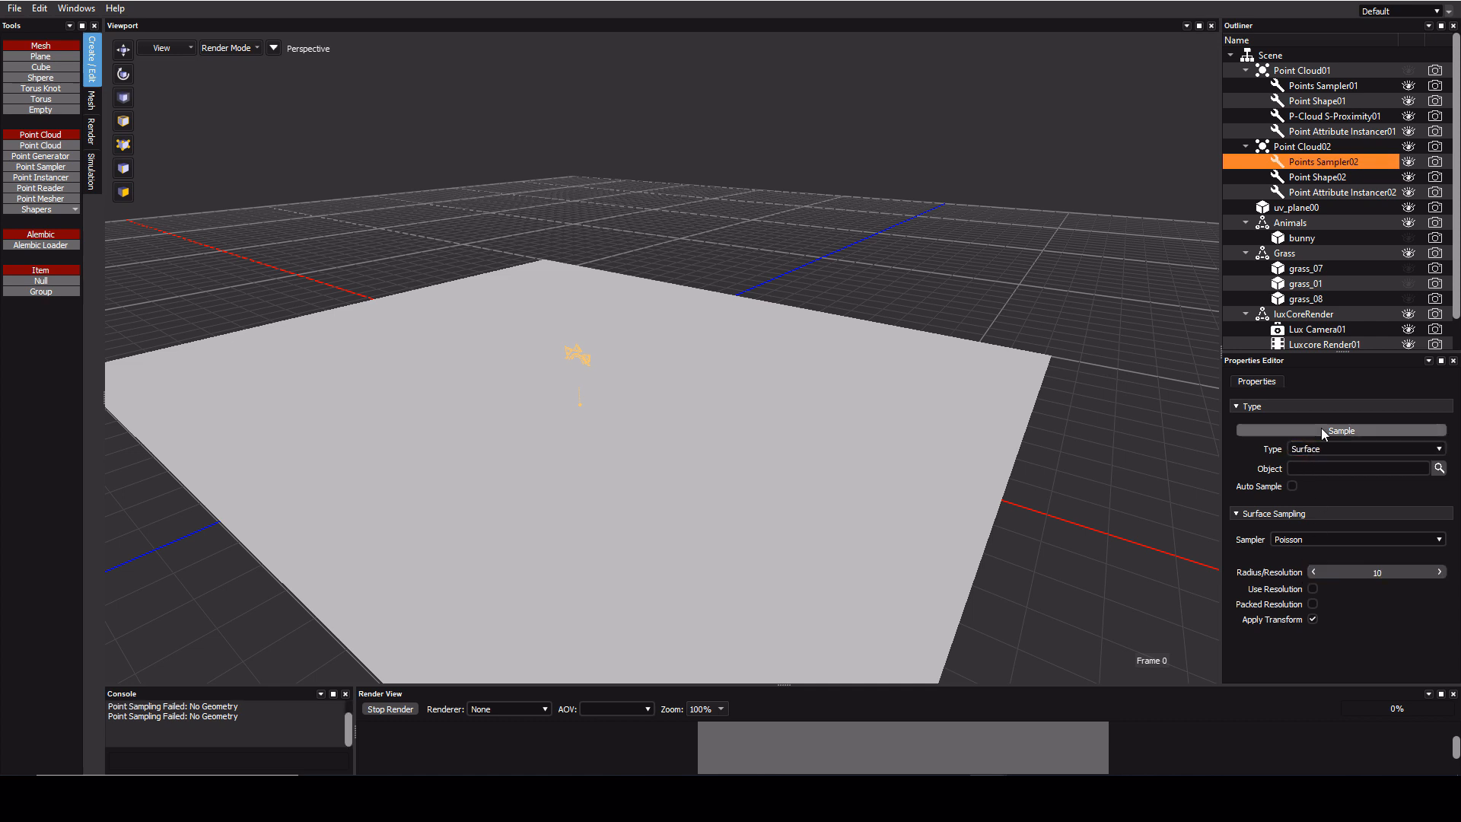
click(1440, 468)
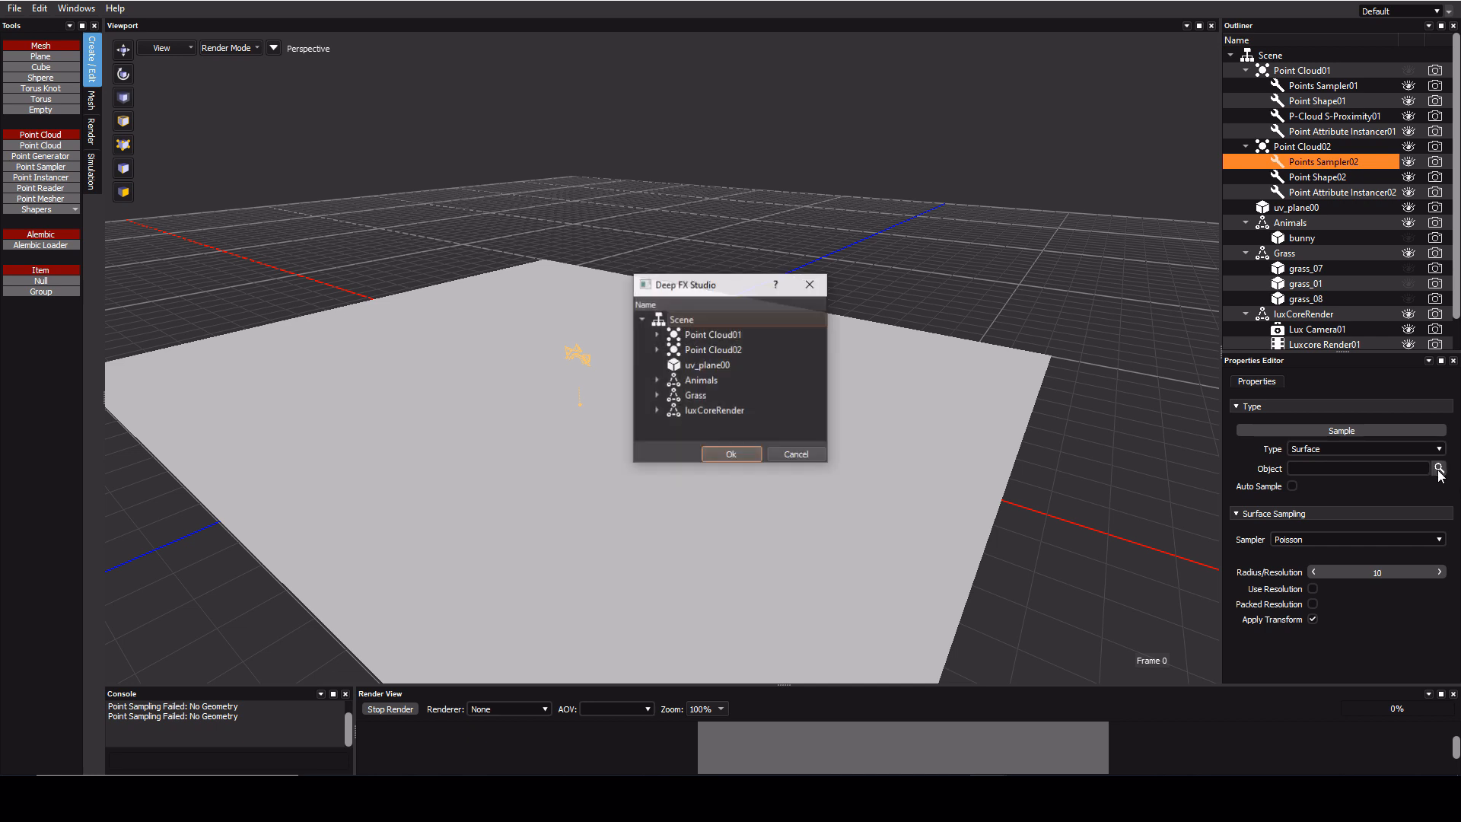
click(699, 378)
click(744, 454)
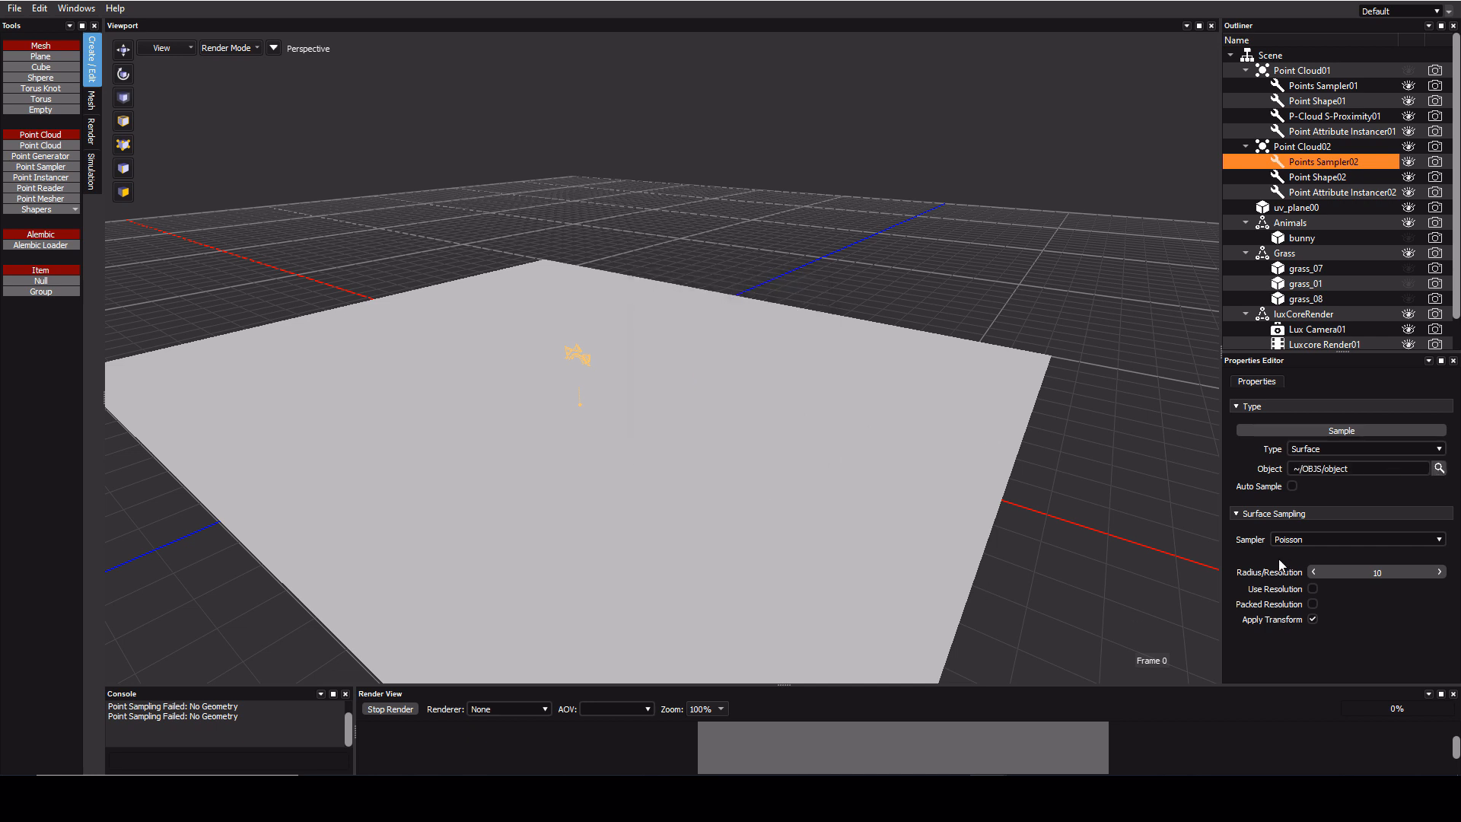
click(1382, 432)
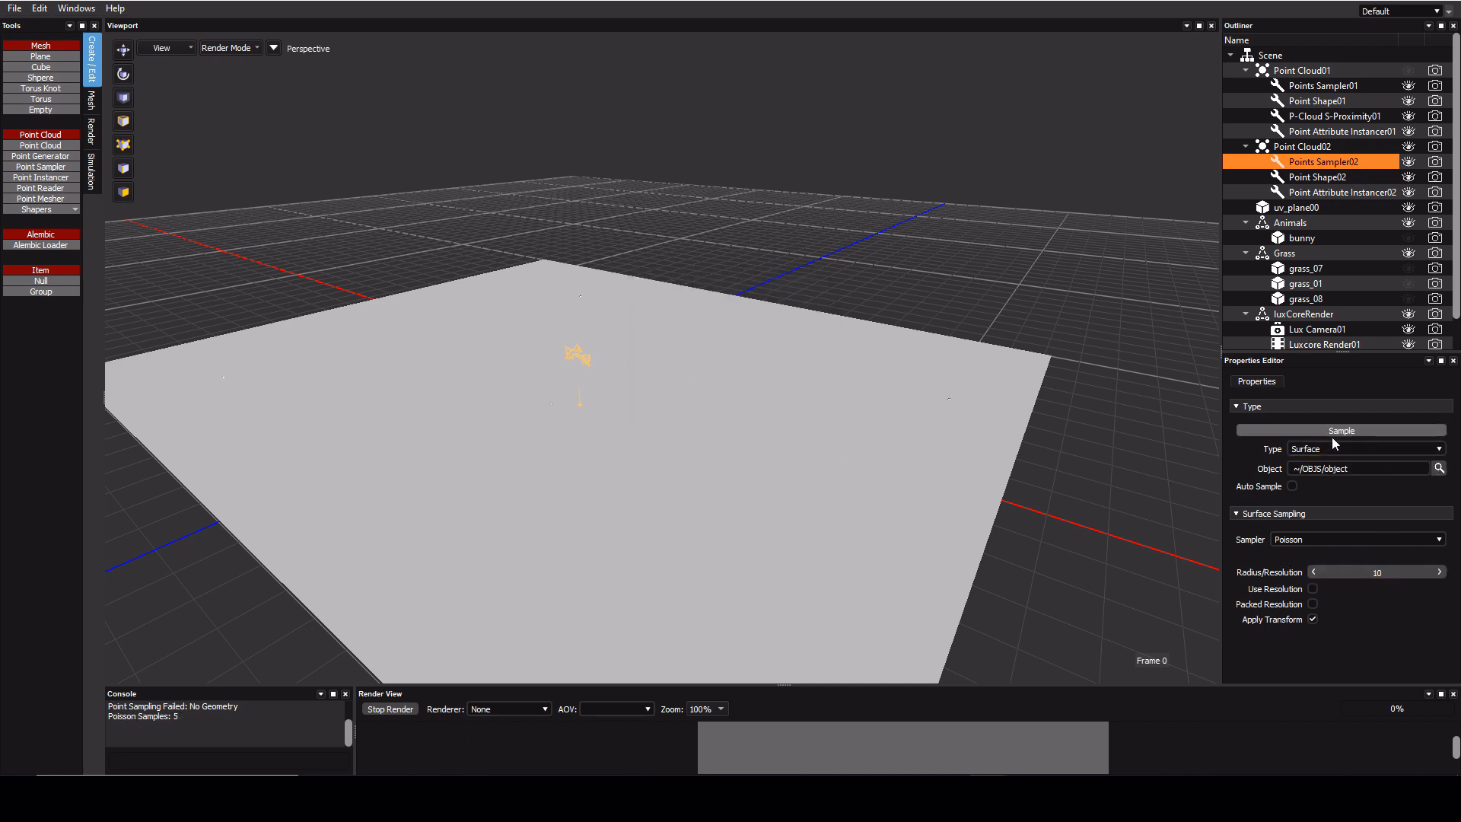
middle_drag(183, 527, 342, 486)
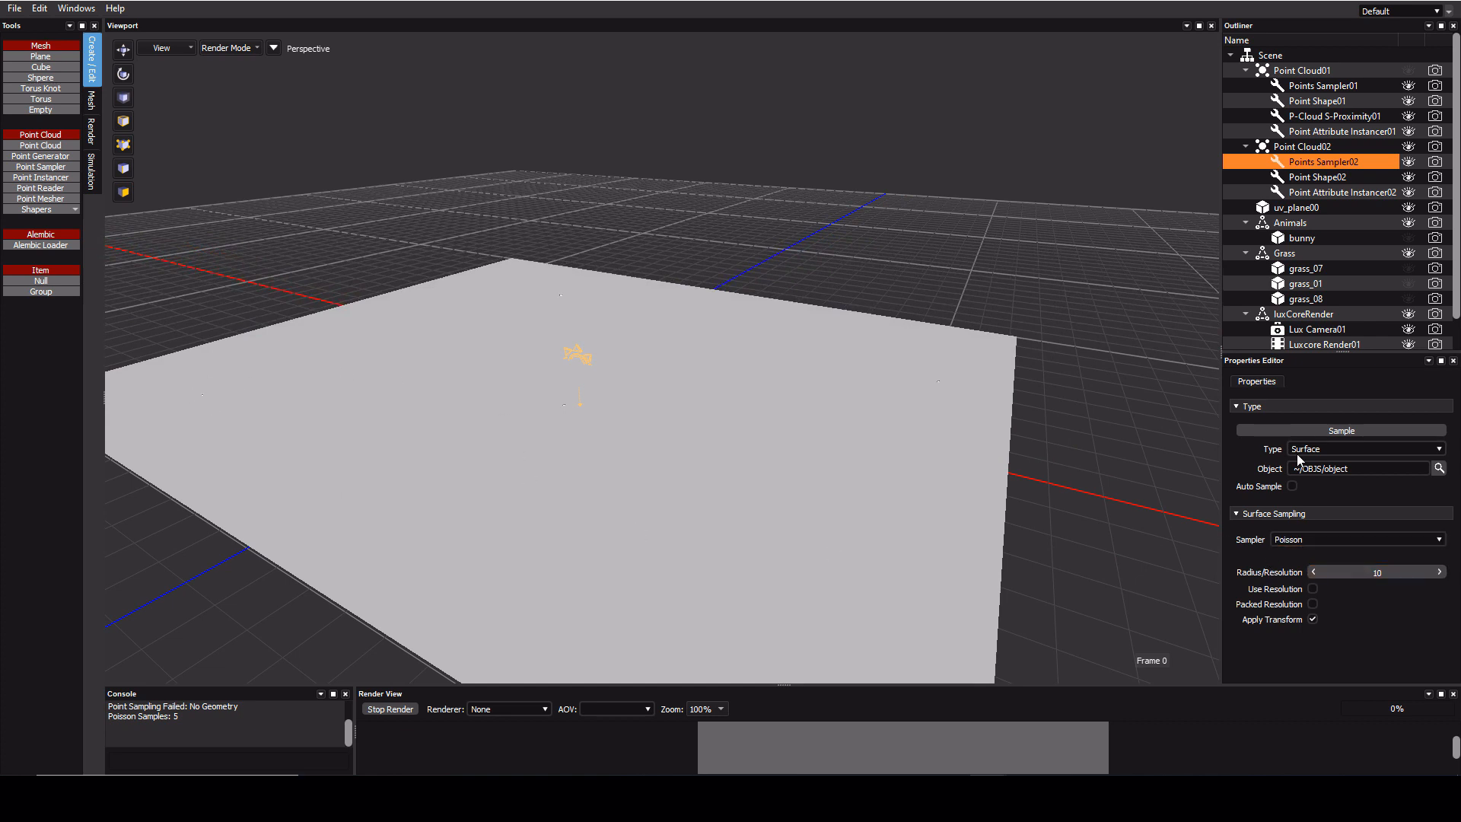
click(1322, 431)
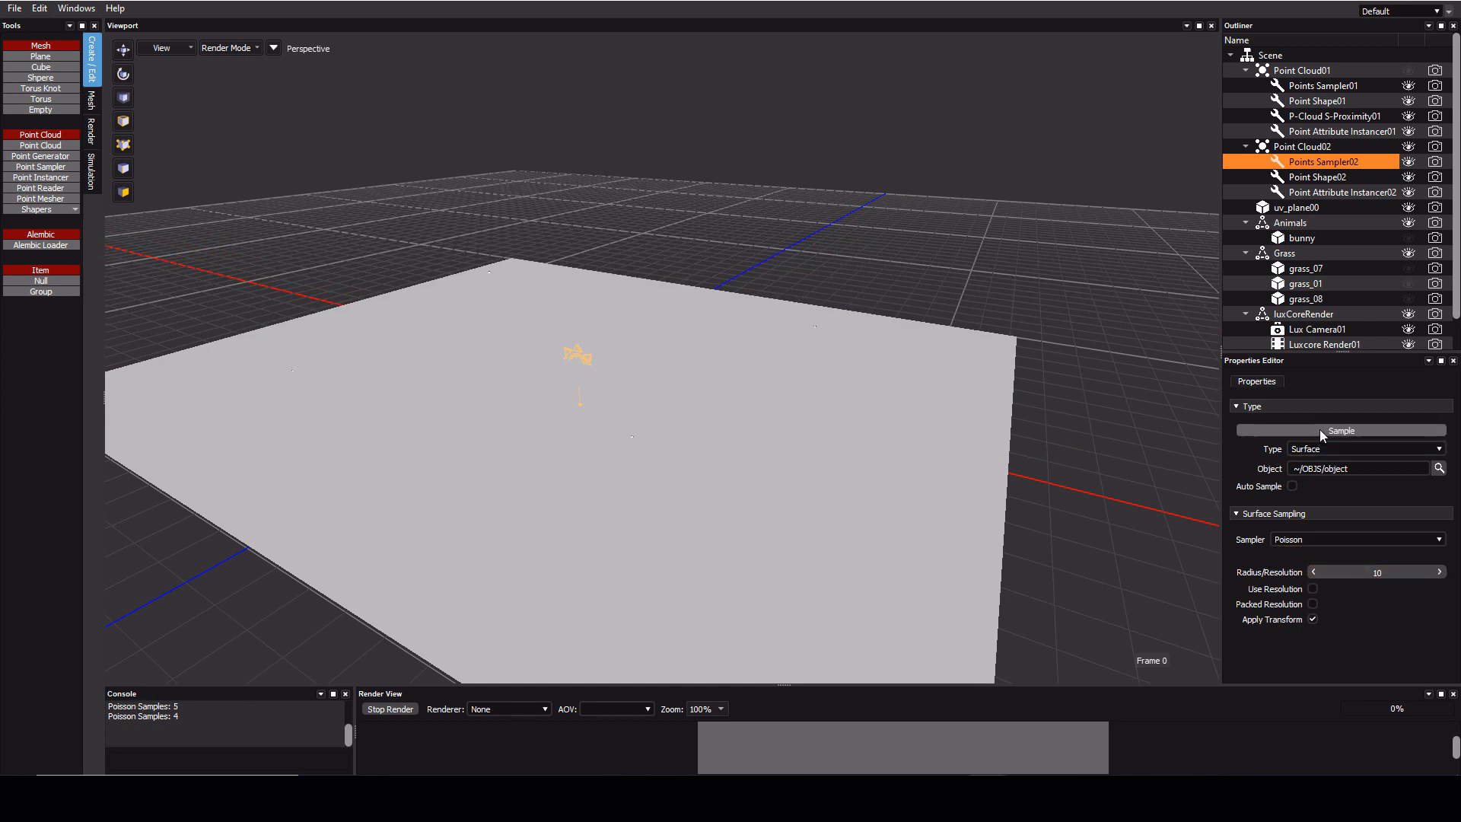
Step: Set Points Sampler02's radius to 9 and resample the plane
double_click(1377, 572)
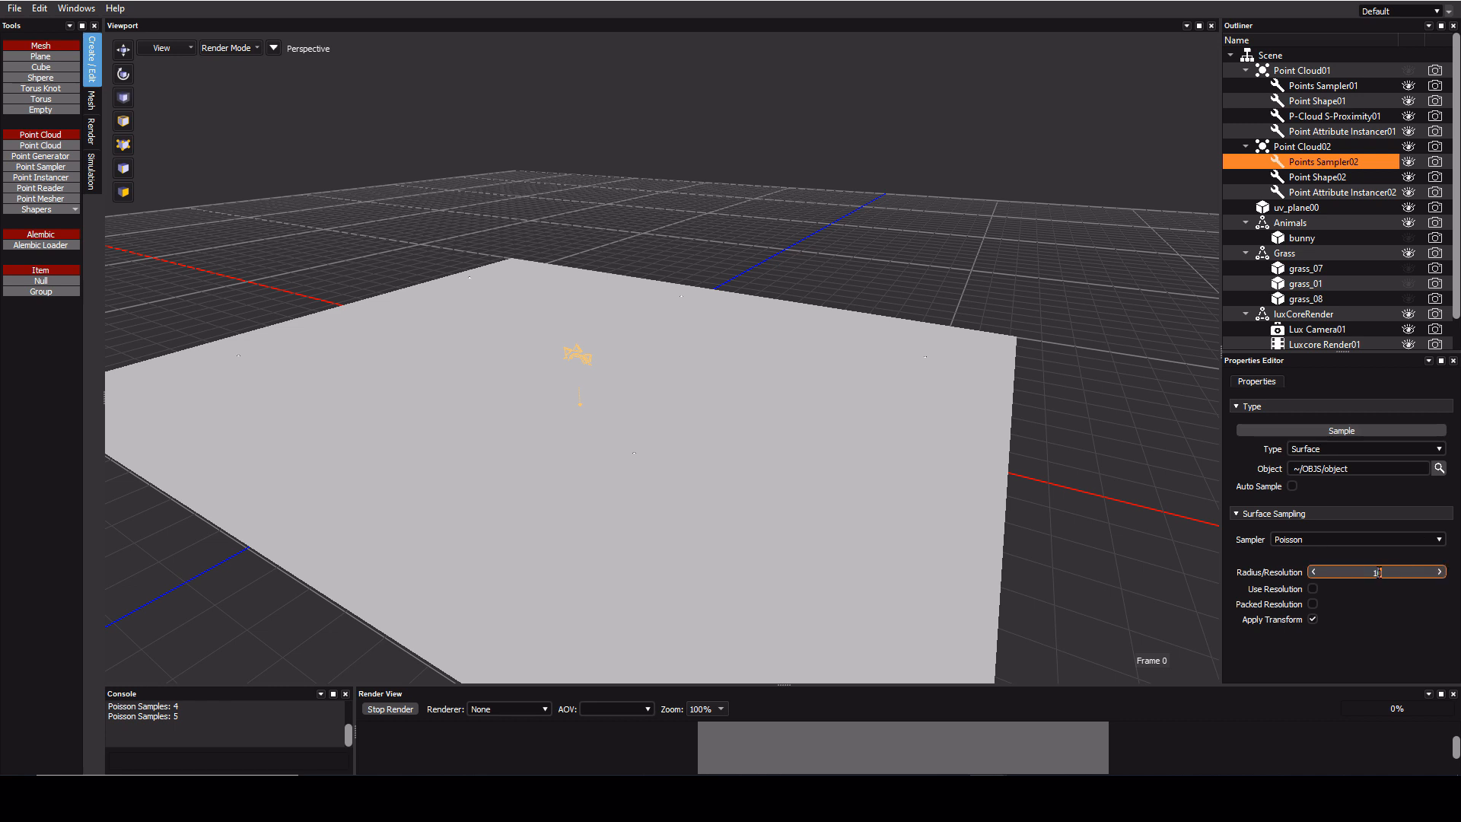
text(9)
click(1414, 430)
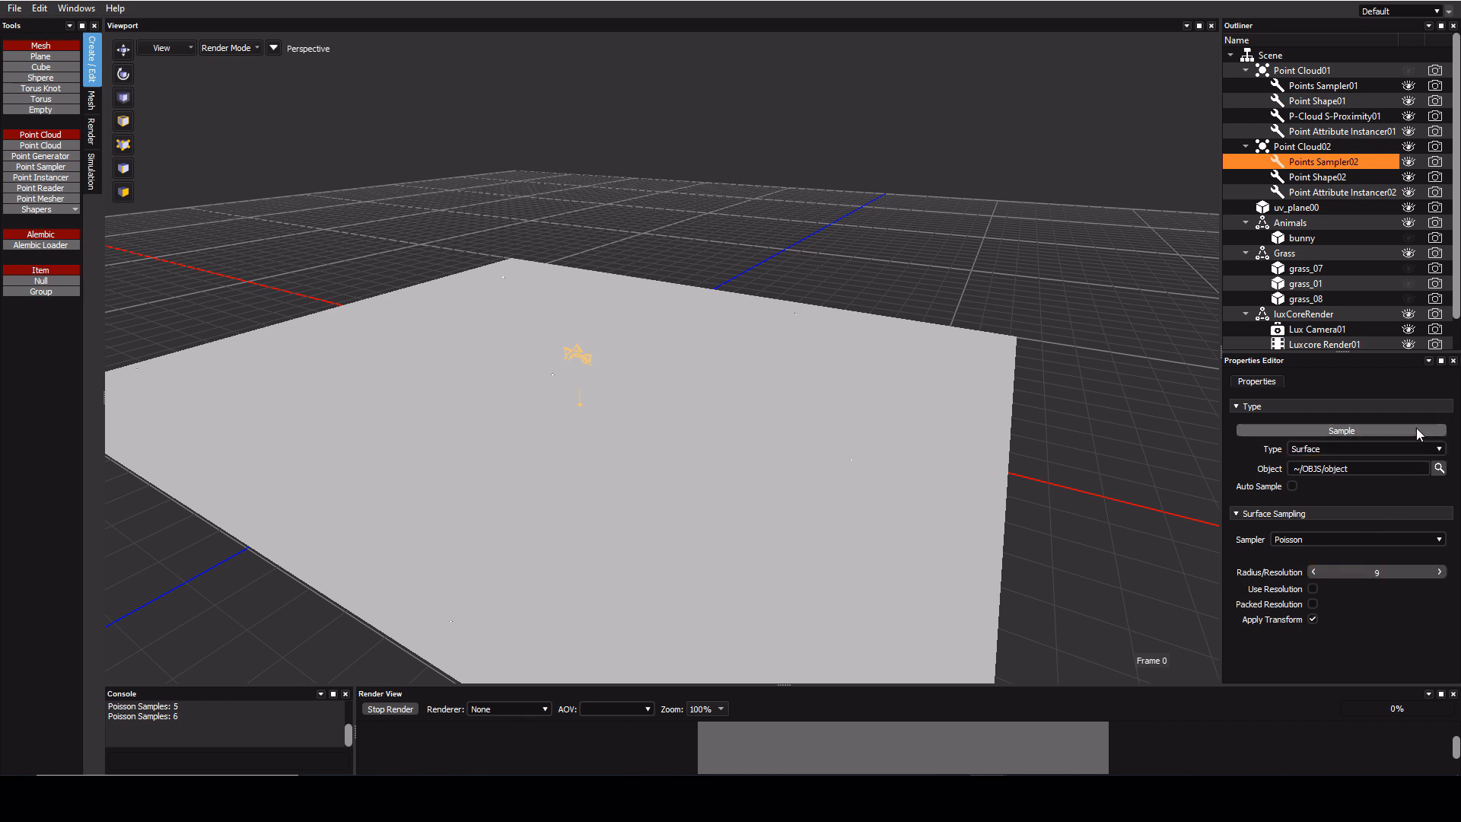
click(1417, 431)
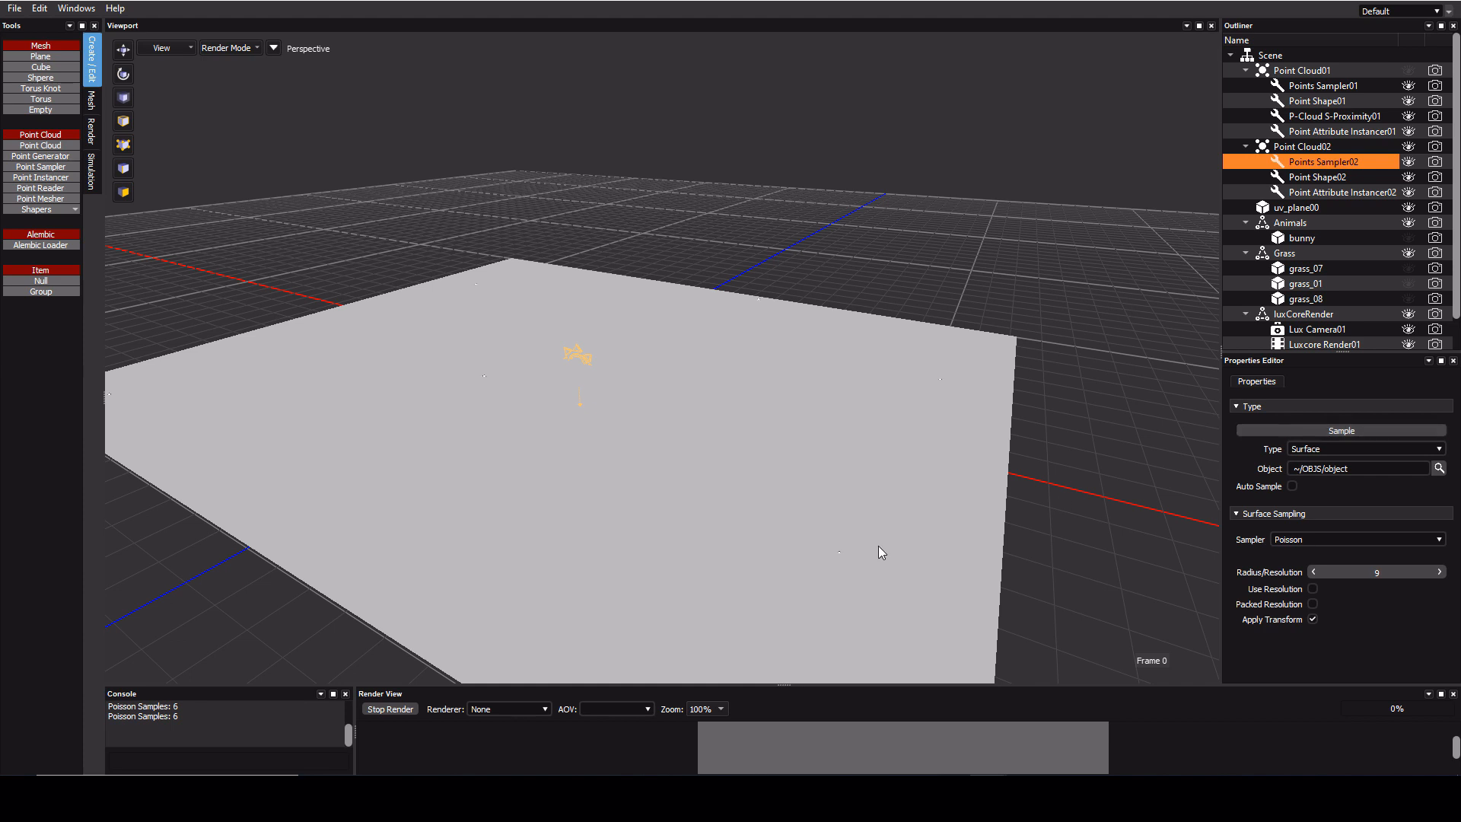
Step: Assign the Animals group to Point Shape02
click(1312, 180)
click(1432, 432)
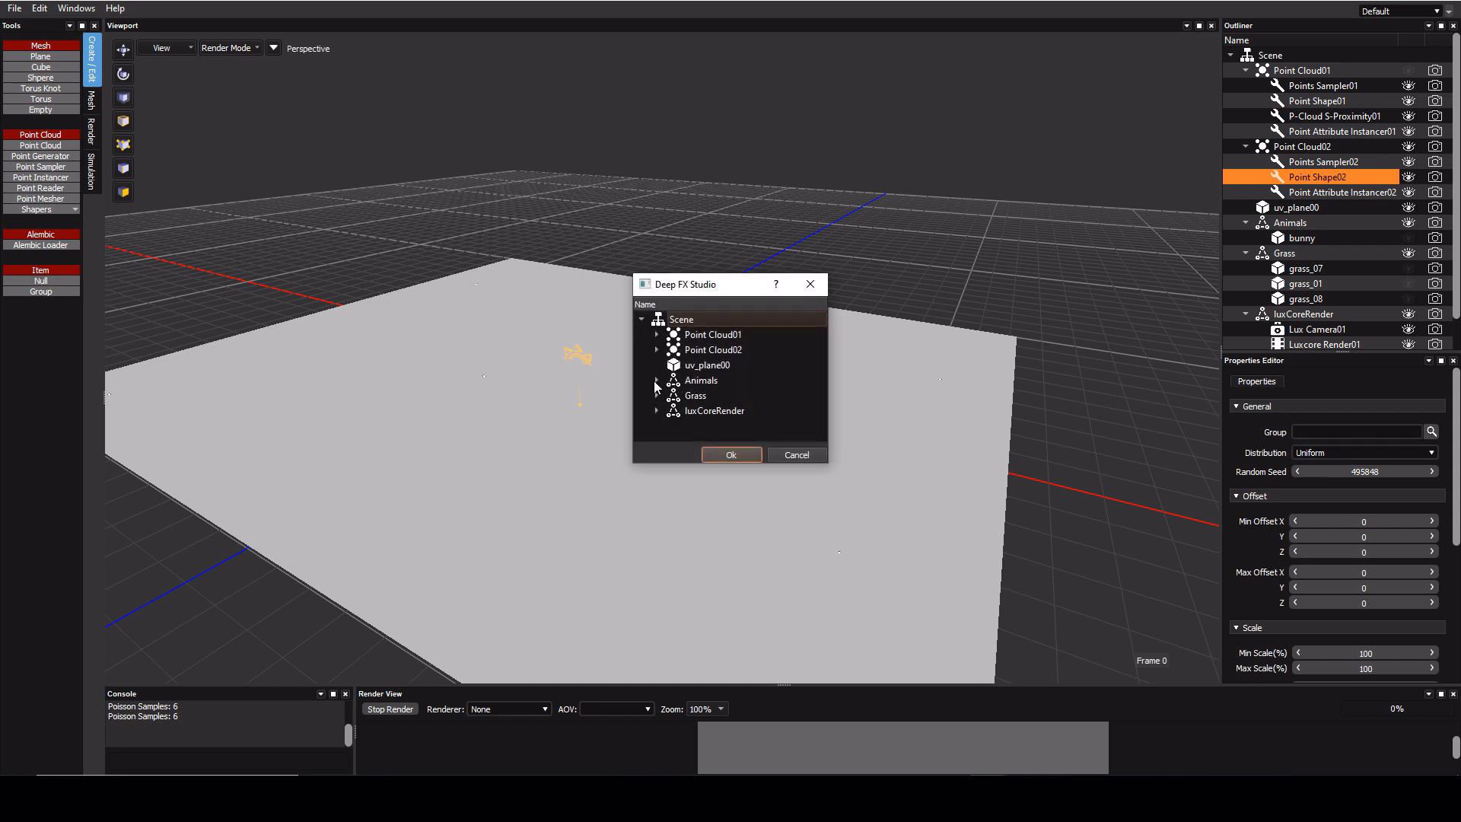
double_click(700, 381)
middle_drag(515, 444, 732, 446)
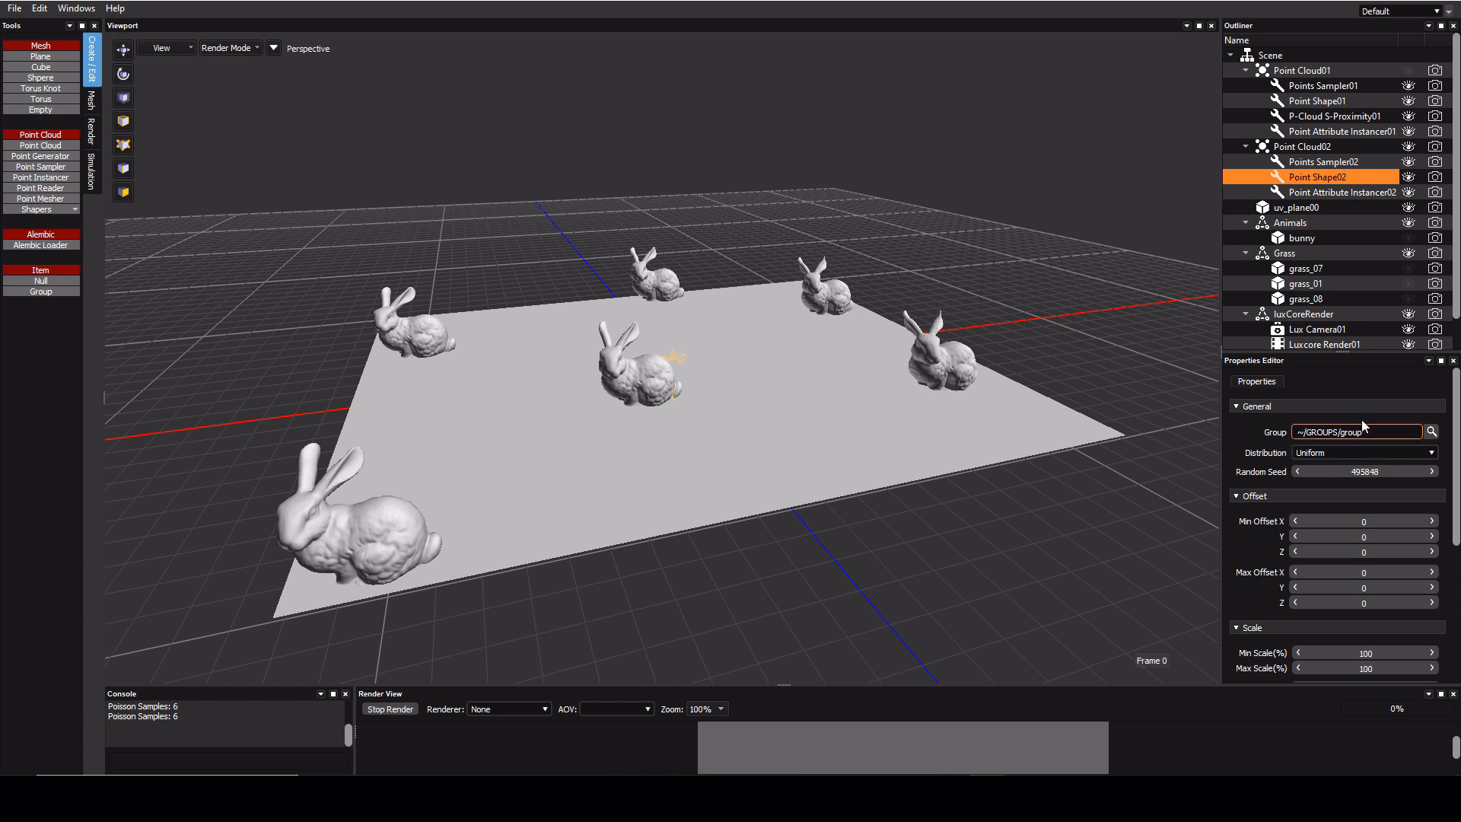
Step: Assign Point Cloud02 as the reference of P-Cloud S-Proximity01 and re-enable Point Attribute Instancer01
click(1342, 116)
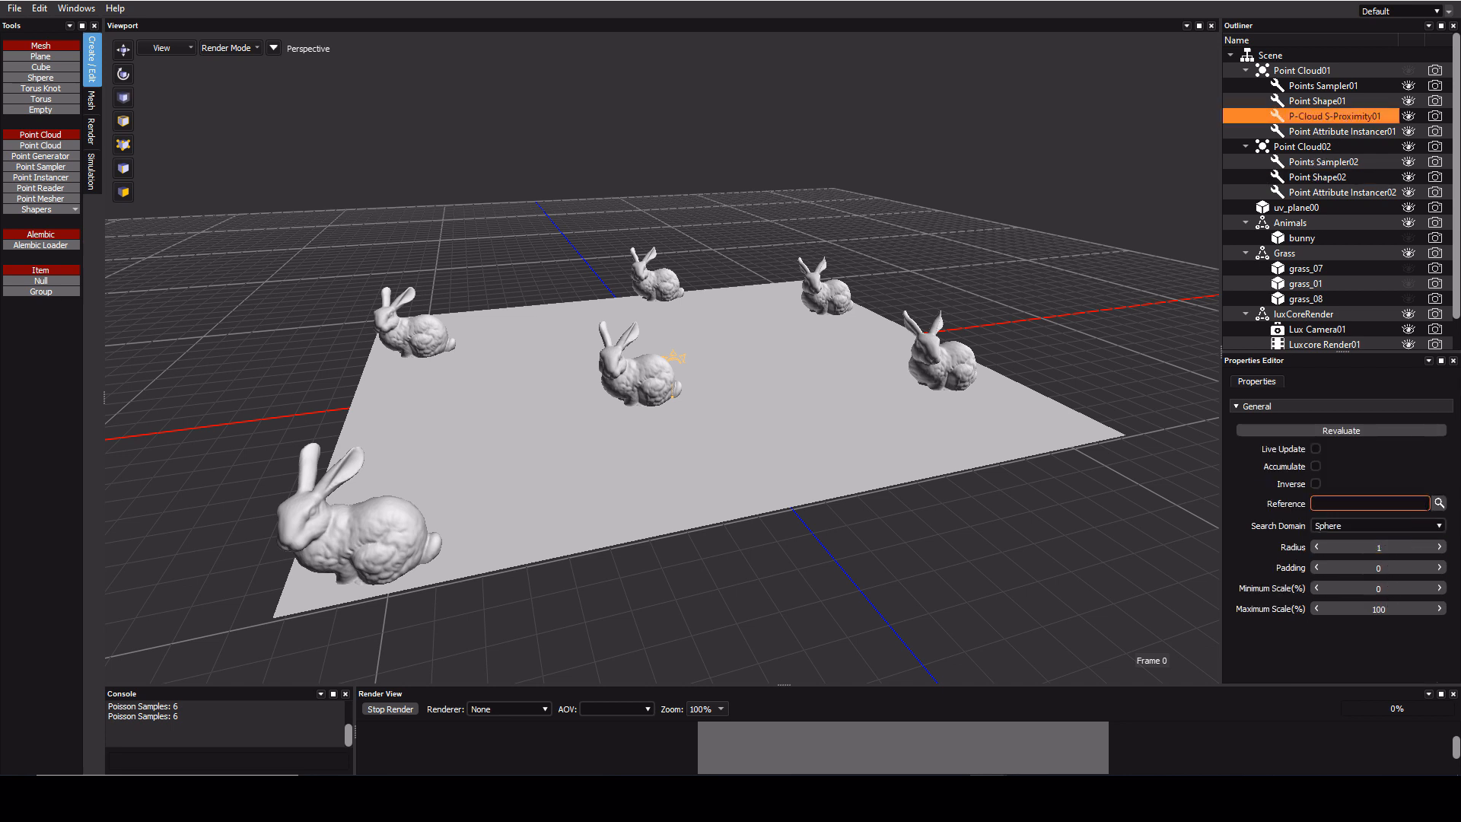
click(1440, 503)
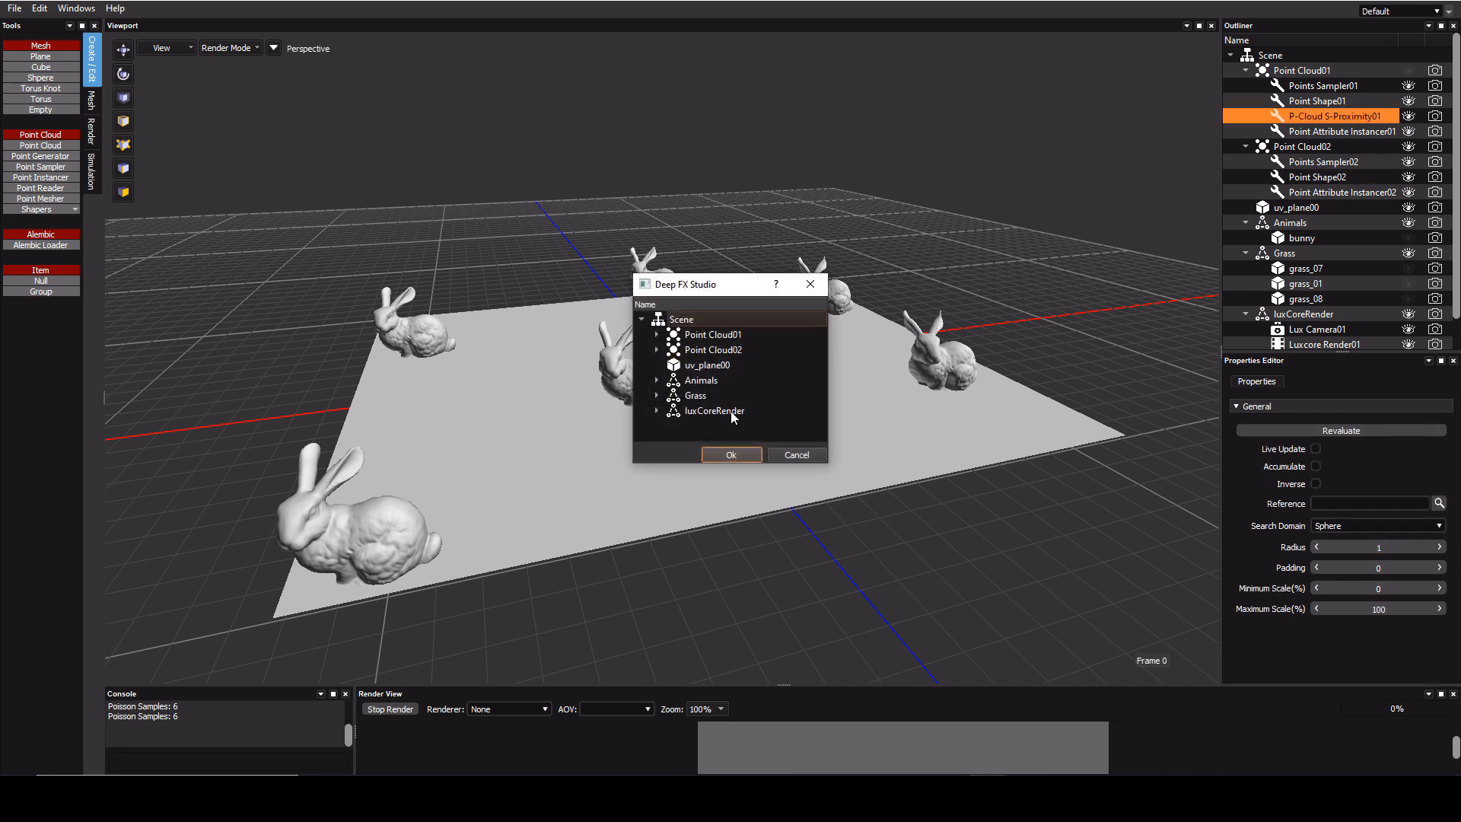
double_click(704, 352)
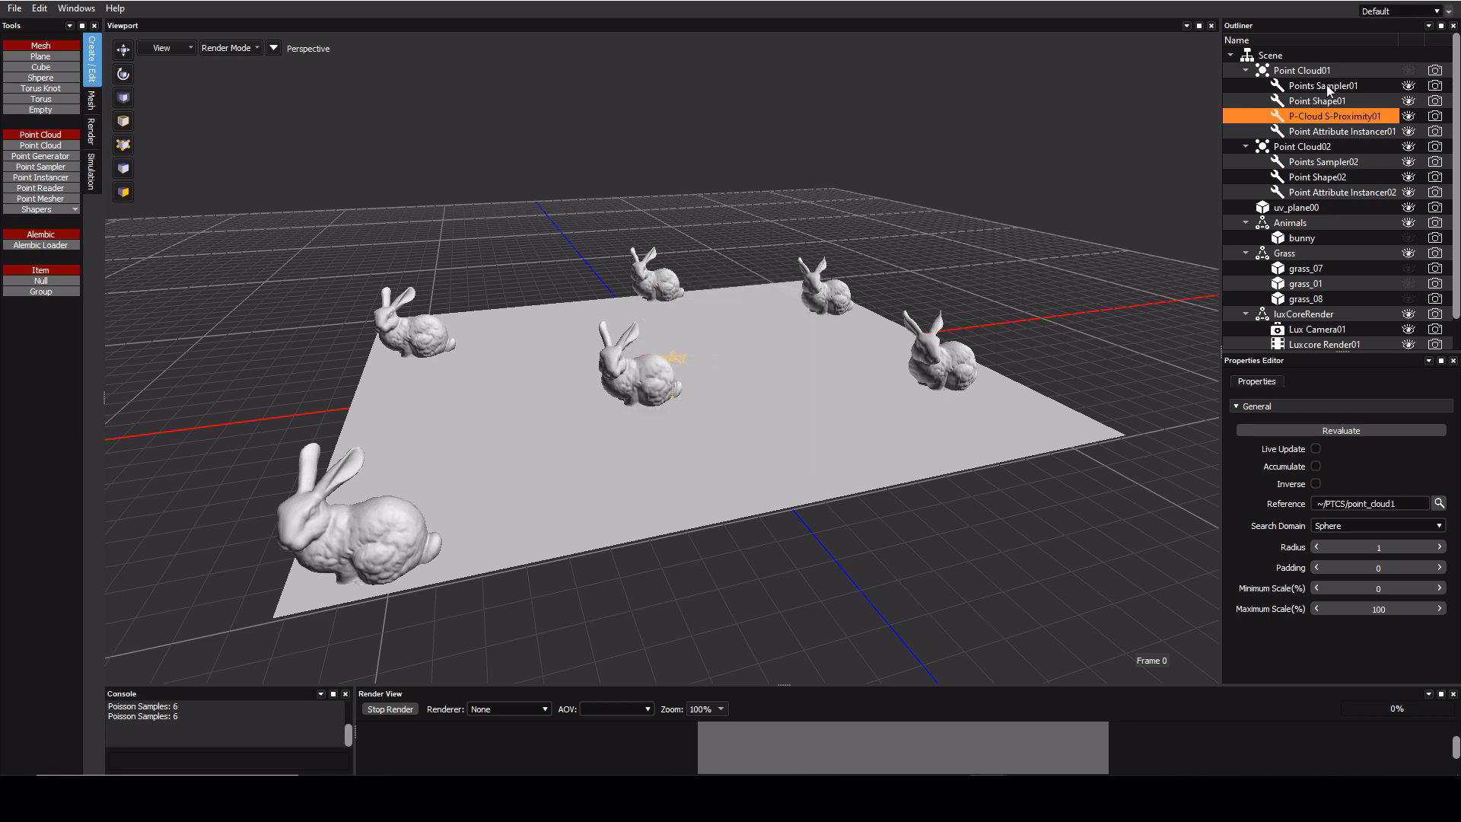
click(1331, 132)
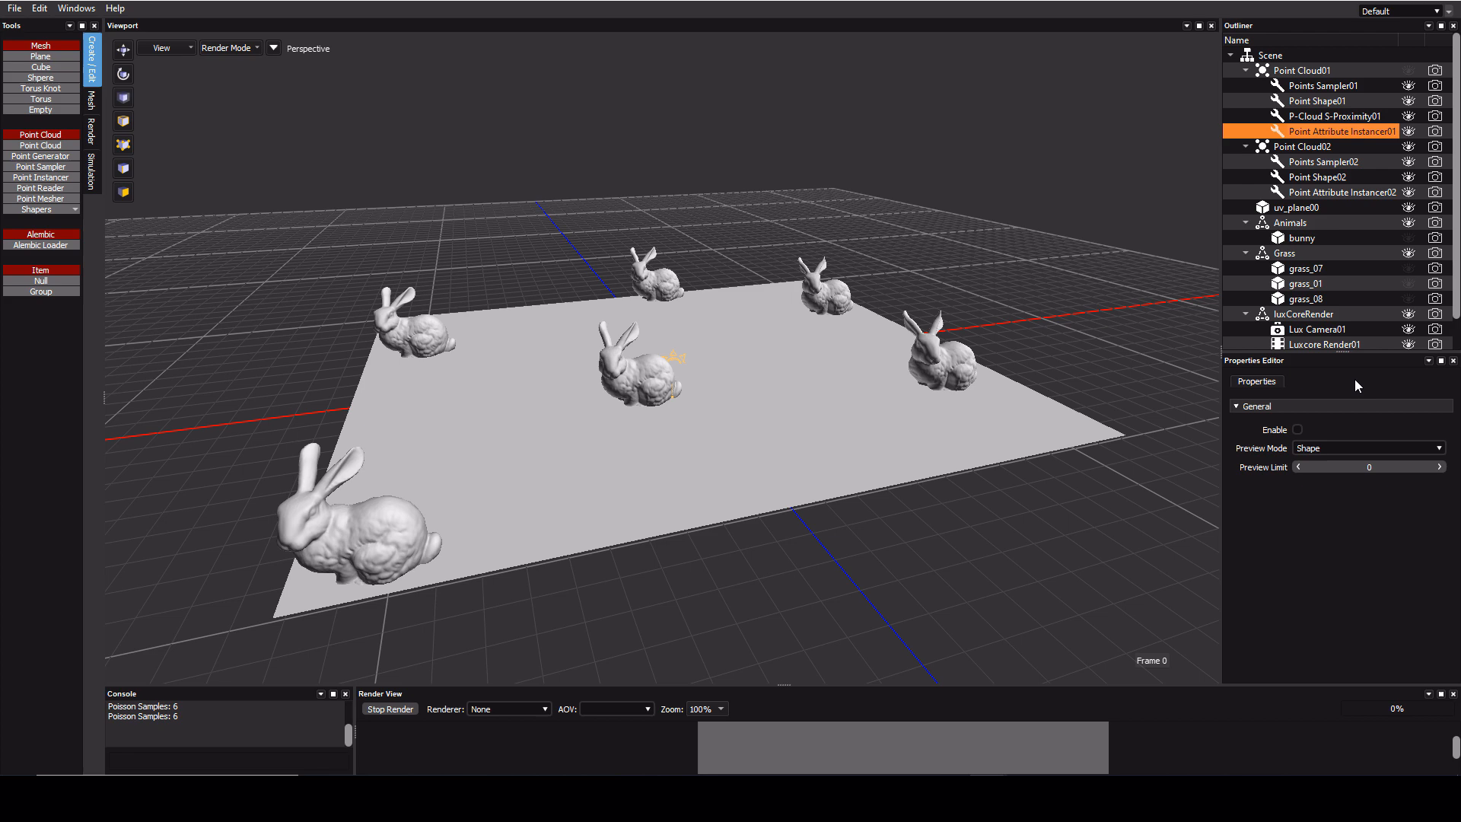
click(1299, 431)
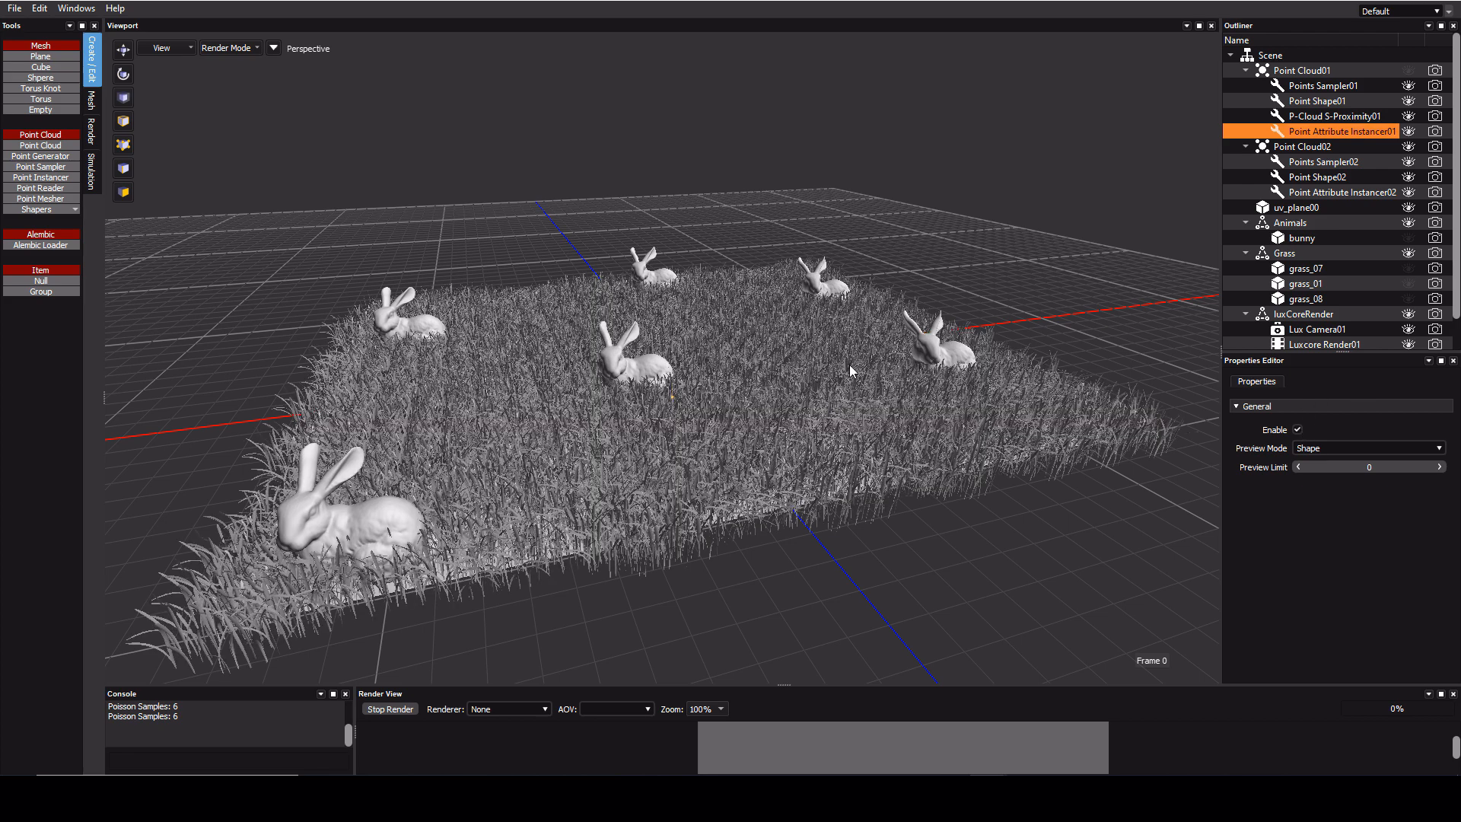
Step: Set the P-Cloud S-Proximity01 search radius to 6 and reevaluate the grass around the bunnies
click(1285, 118)
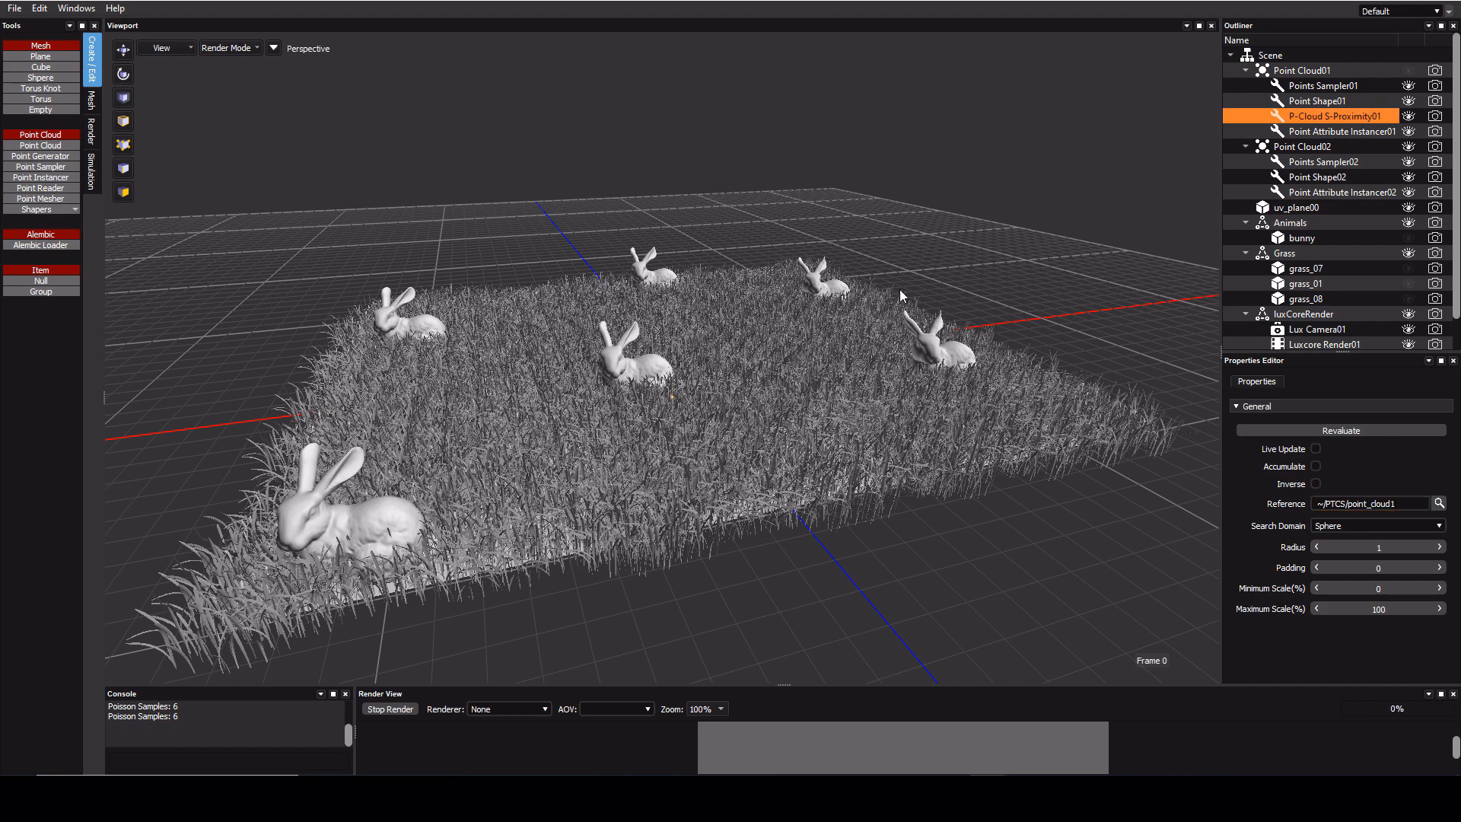
middle_drag(708, 275, 675, 348)
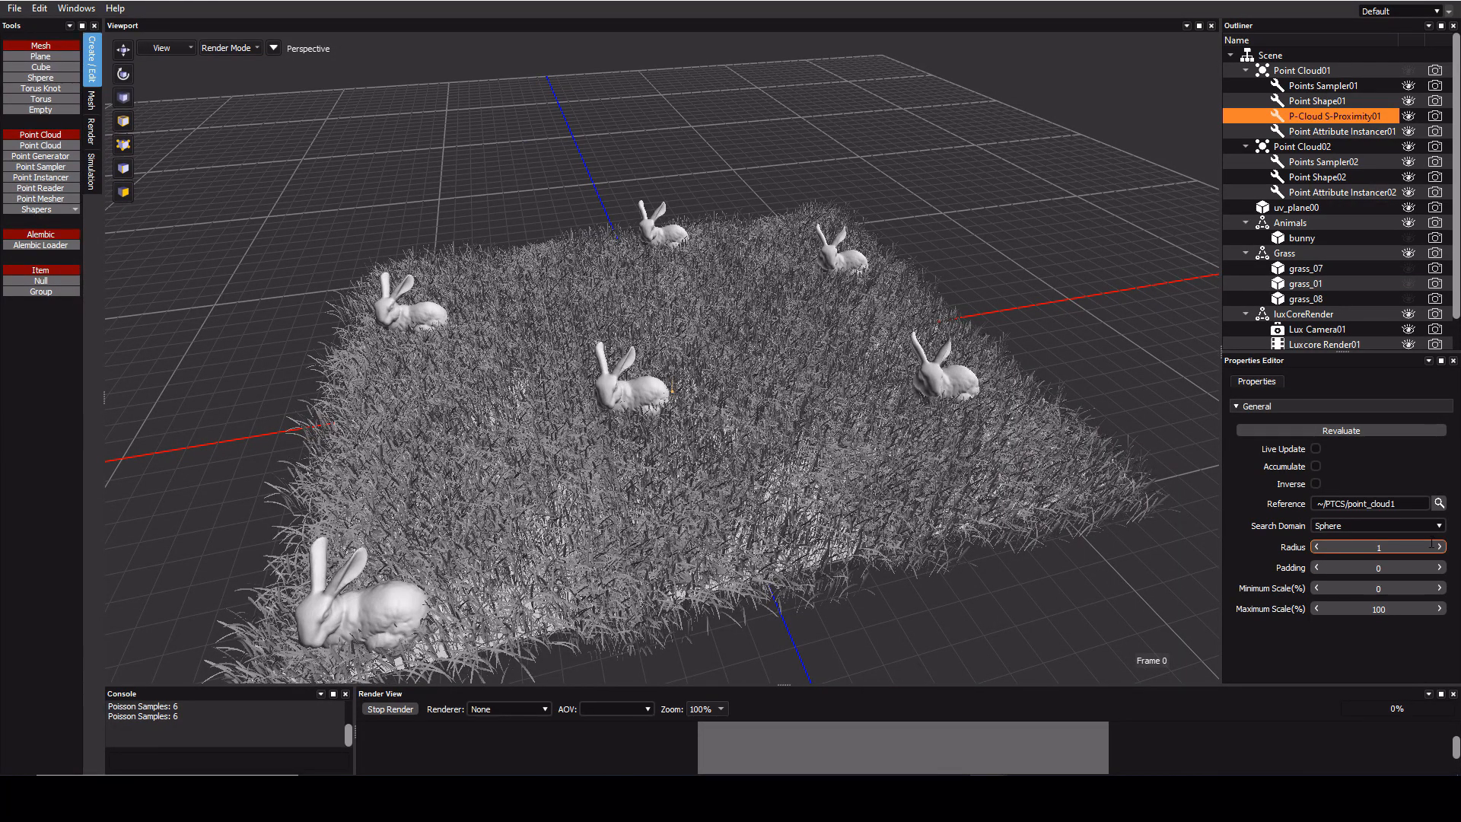
click(1318, 548)
drag(1374, 547, 1354, 547)
text(5.4)
key(Return)
click(1317, 423)
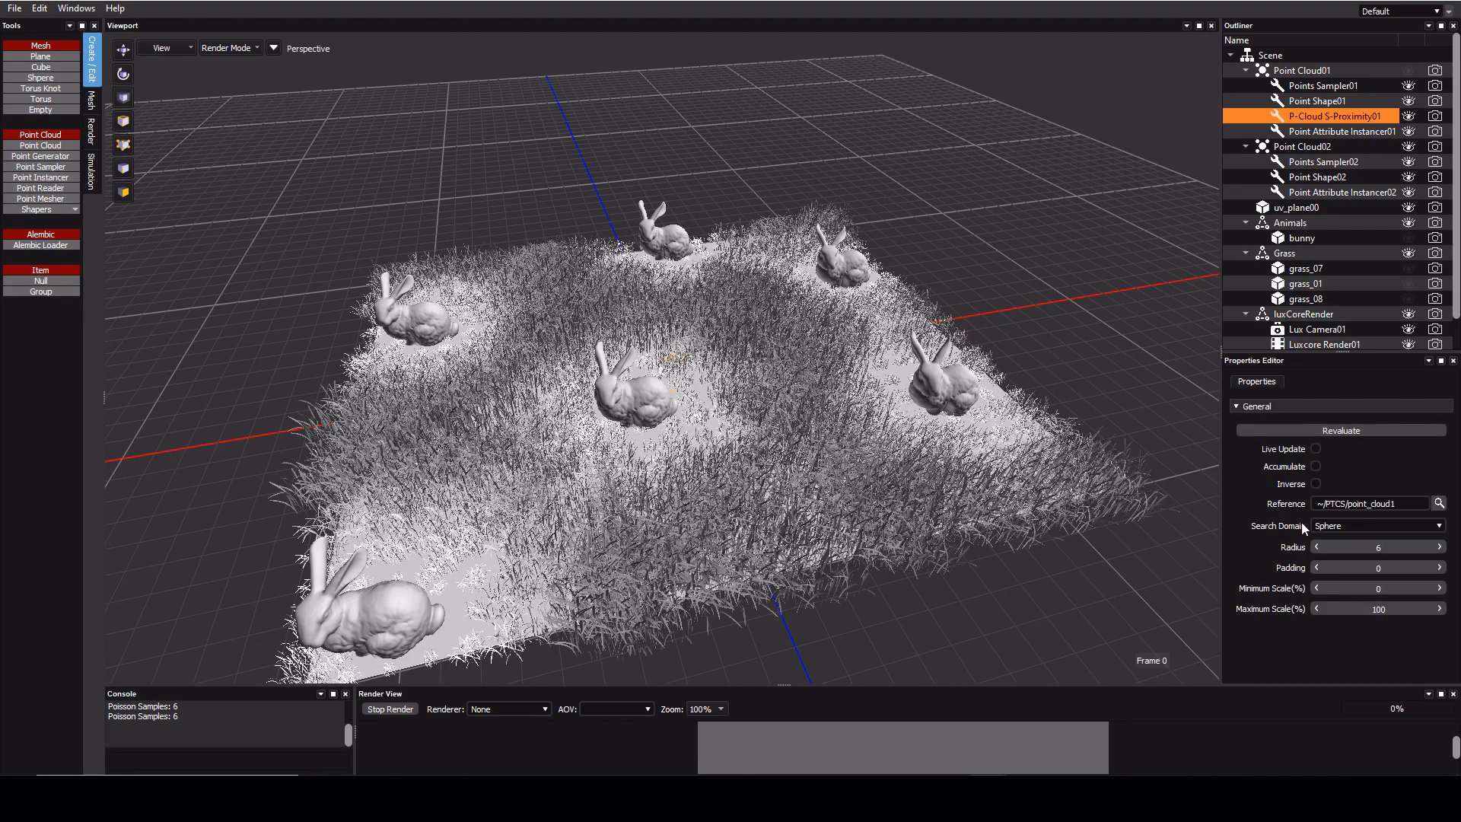
Step: Set the proximity radius to 4.8, reevaluate, and examine the grass around the bunnies from several angles
drag(1317, 547, 1308, 548)
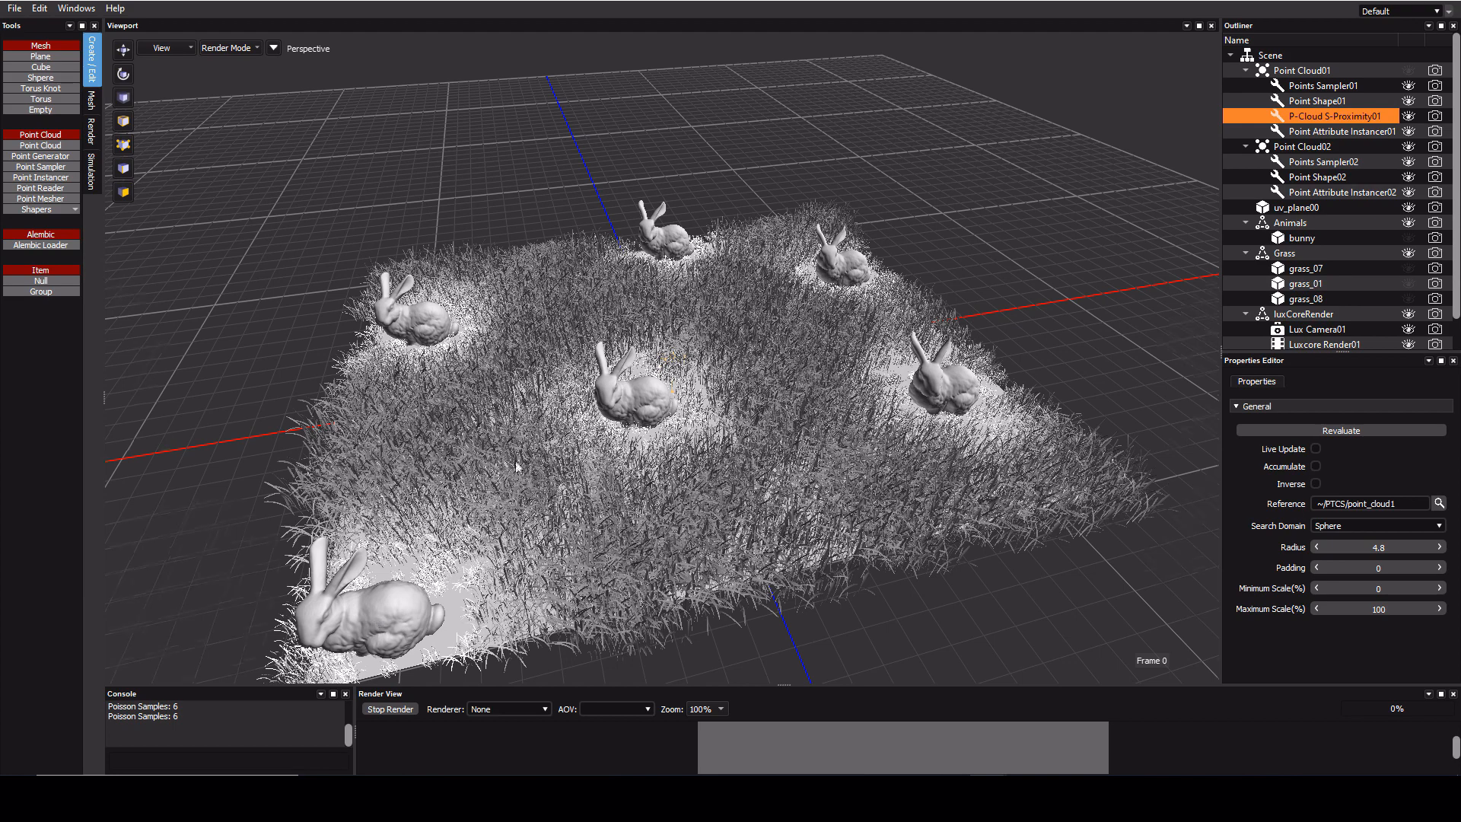
middle_drag(517, 466, 591, 387)
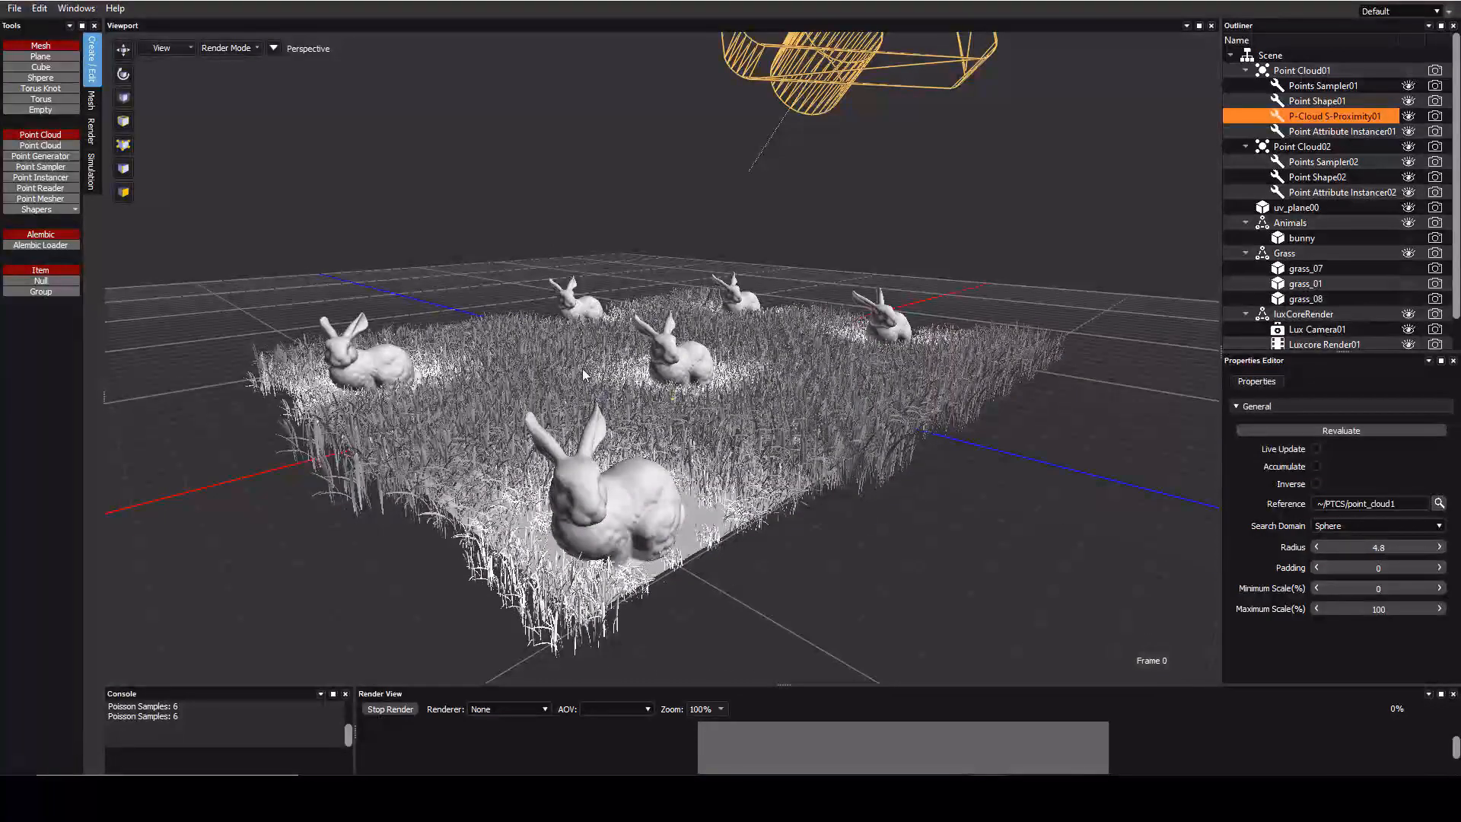
middle_drag(558, 513, 514, 532)
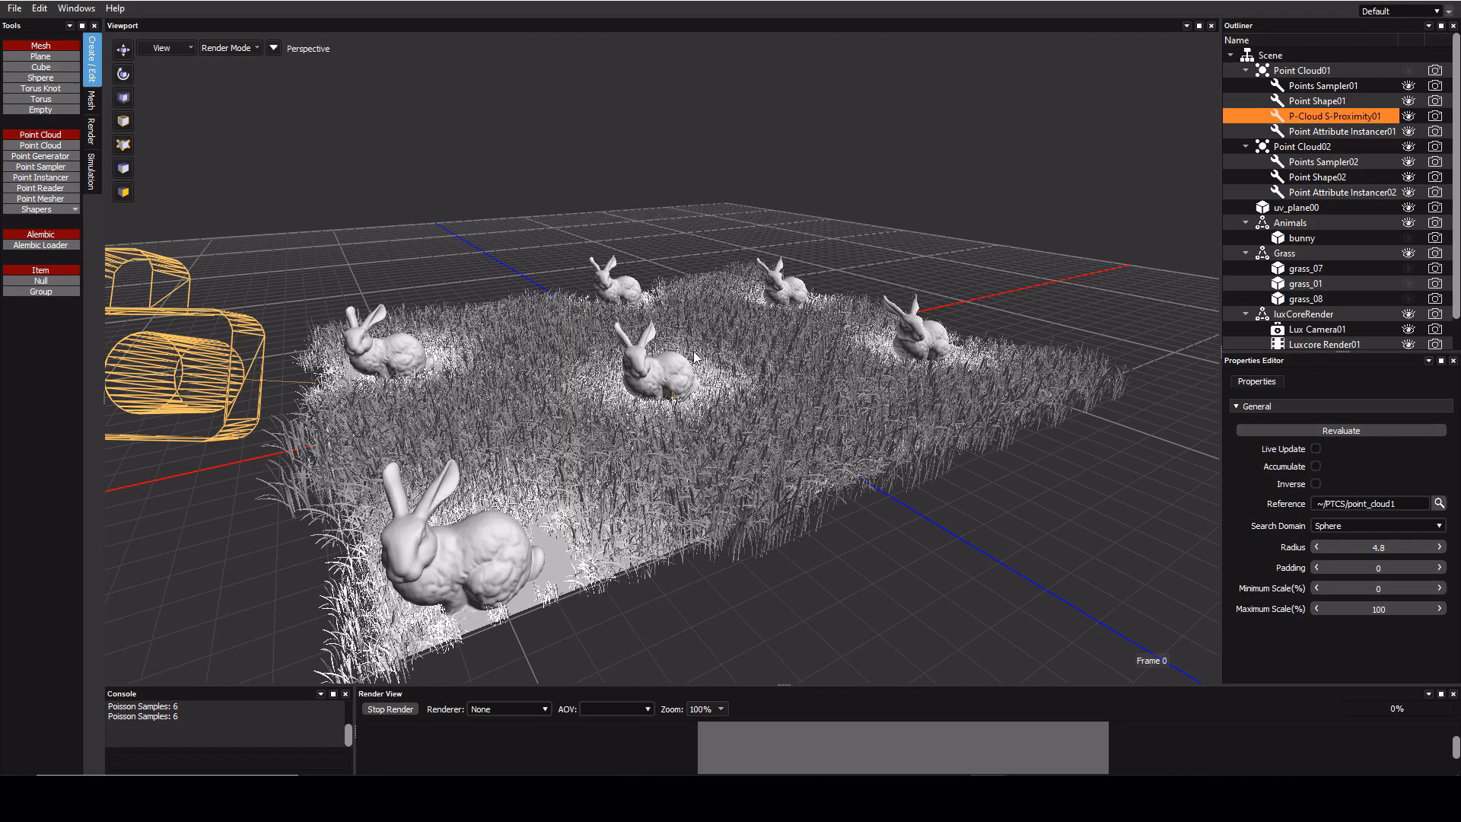
middle_drag(692, 394, 636, 379)
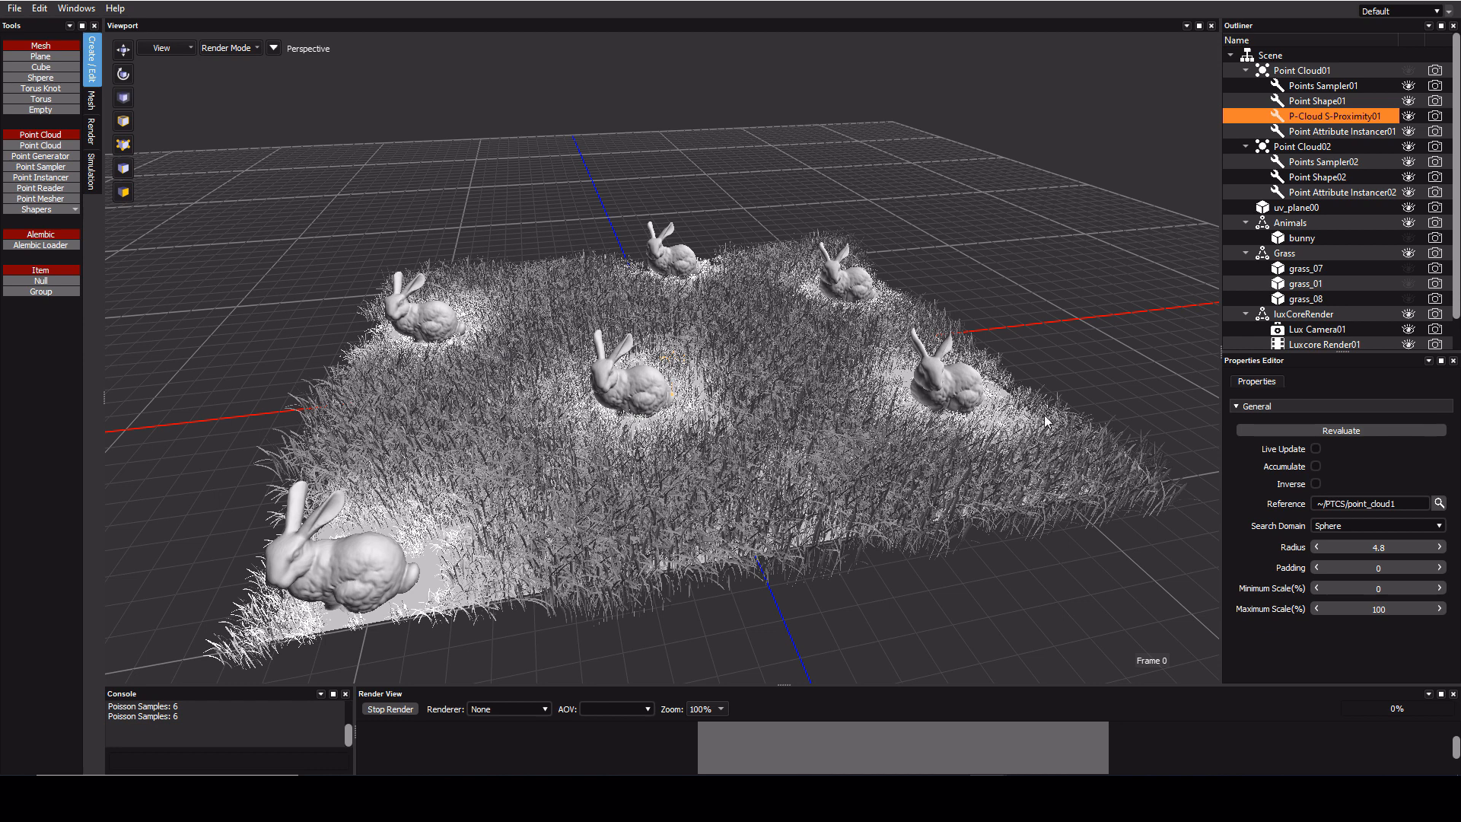
Step: Invert P-Cloud S-Proximity01, raise its search radius to 7.3, and turn the inversion off again
click(1316, 484)
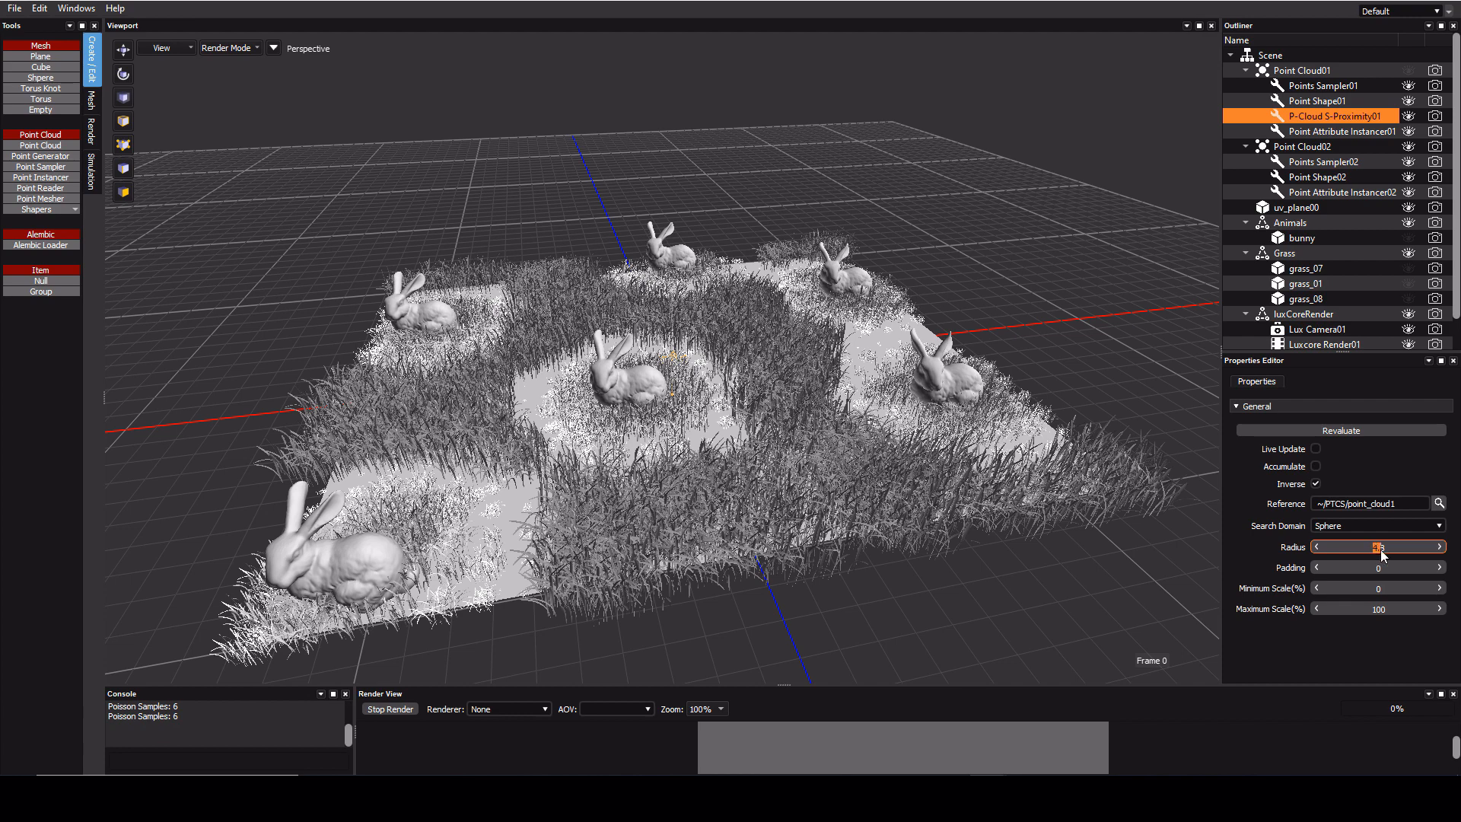
drag(1316, 549, 1349, 550)
middle_drag(687, 553, 620, 535)
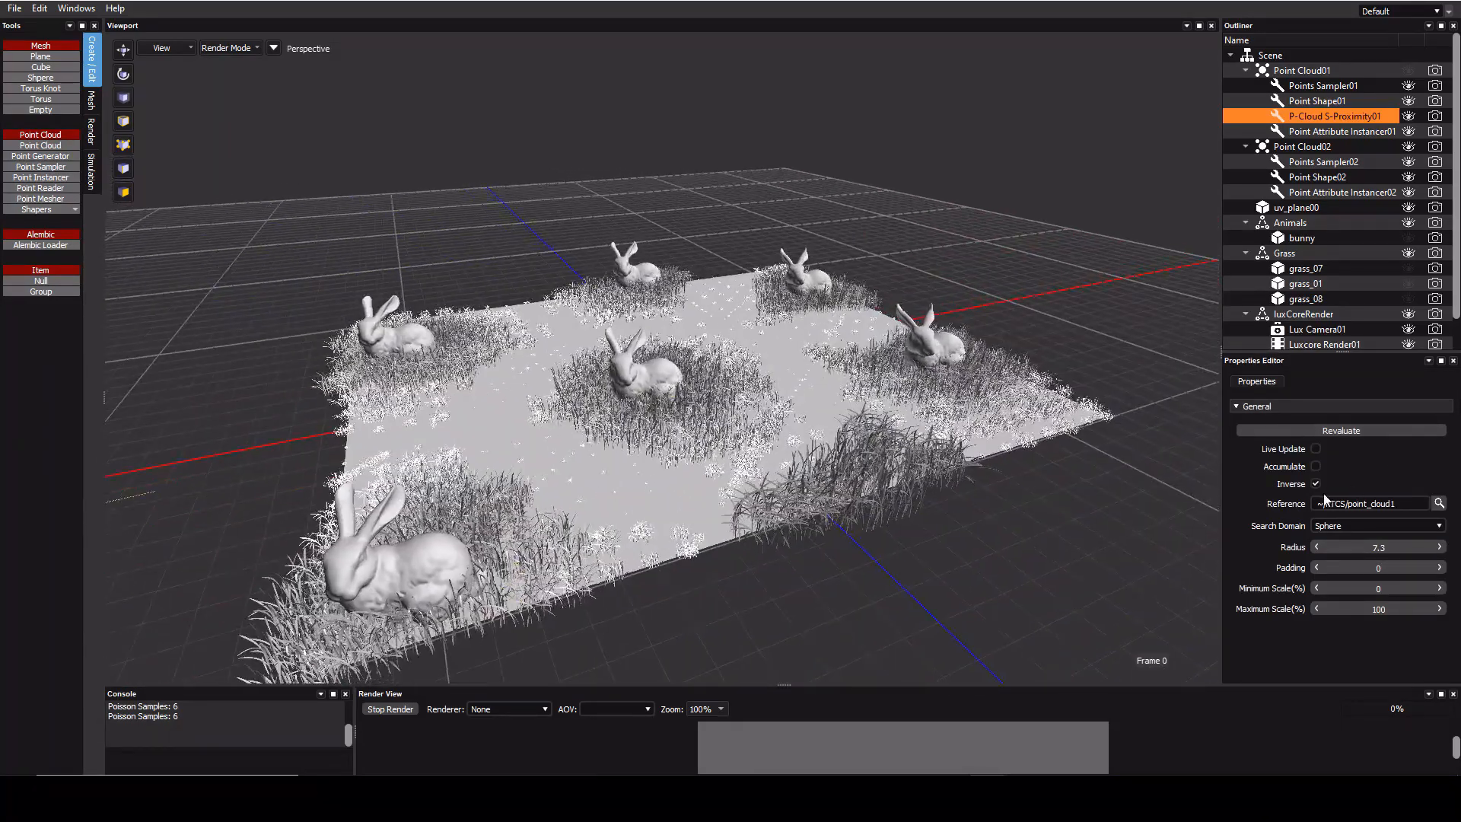
click(1316, 484)
mouse_move(448, 503)
middle_down()
mouse_move(565, 526)
mouse_move(376, 537)
mouse_move(365, 587)
mouse_move(427, 516)
middle_up()
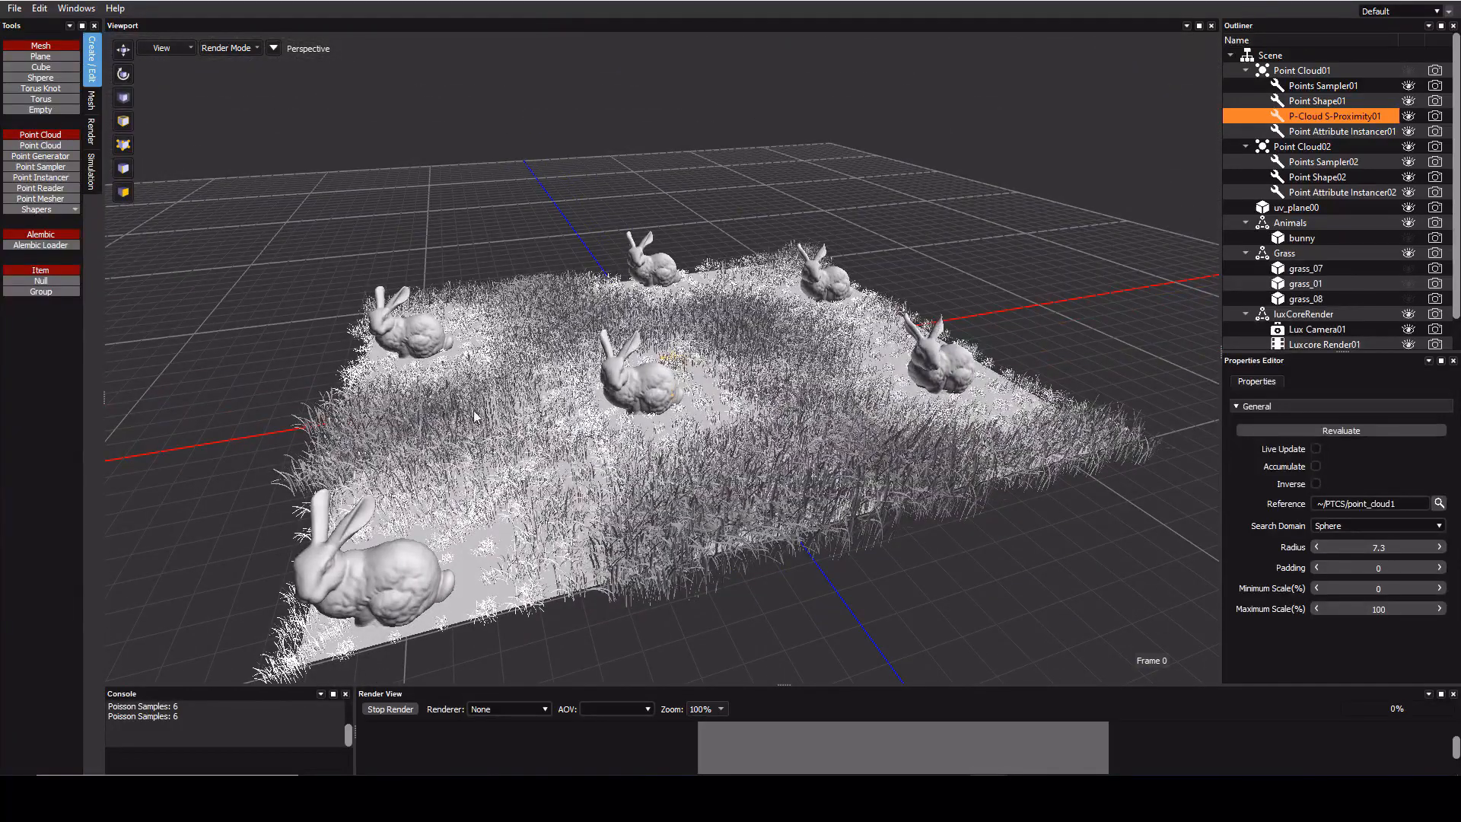
Step: Set the Point Shape01 scale range to a minimum of 20% and a maximum of 50%
click(1316, 102)
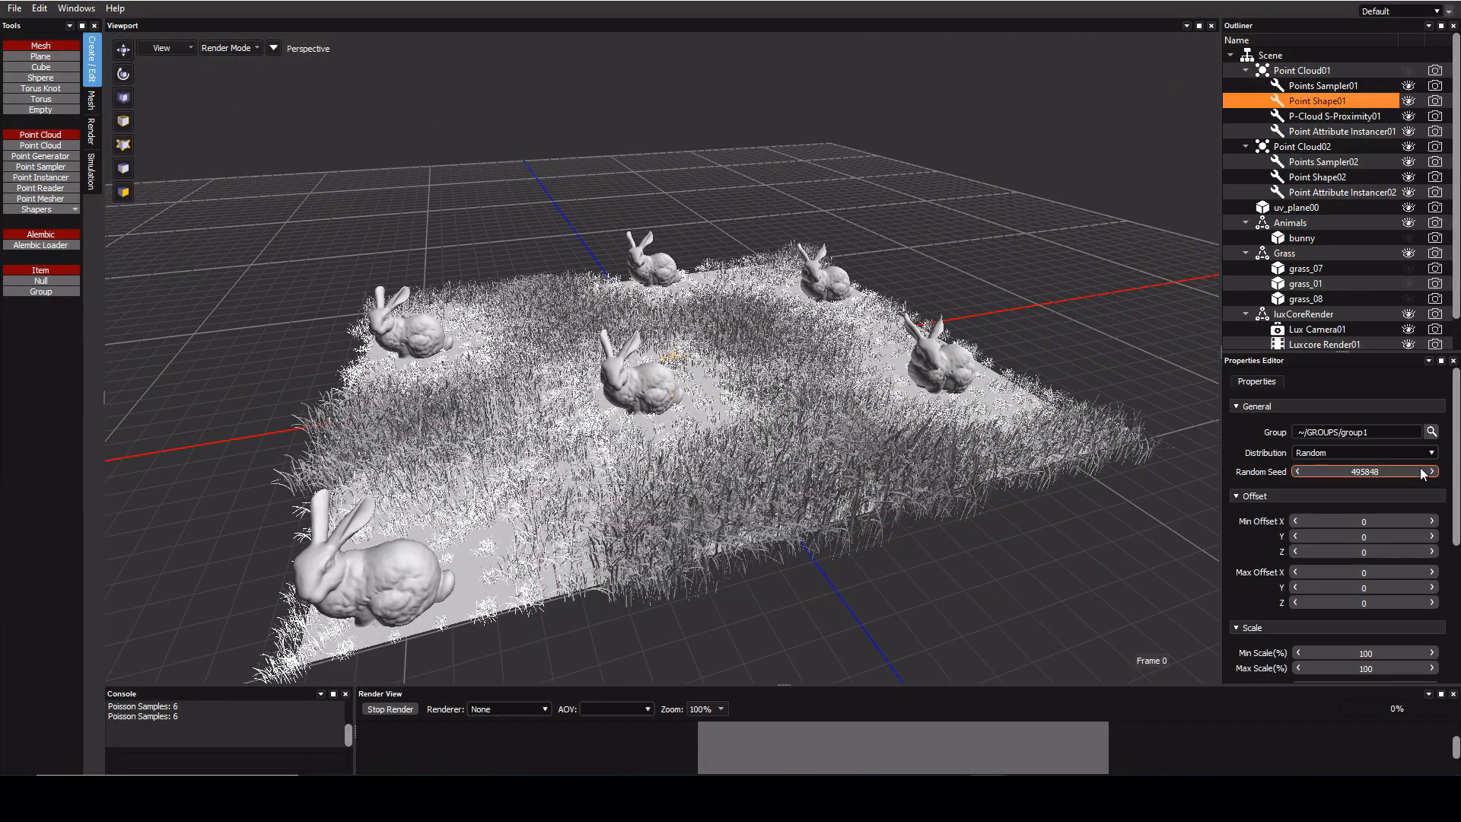
scroll(1423, 533, down, 2)
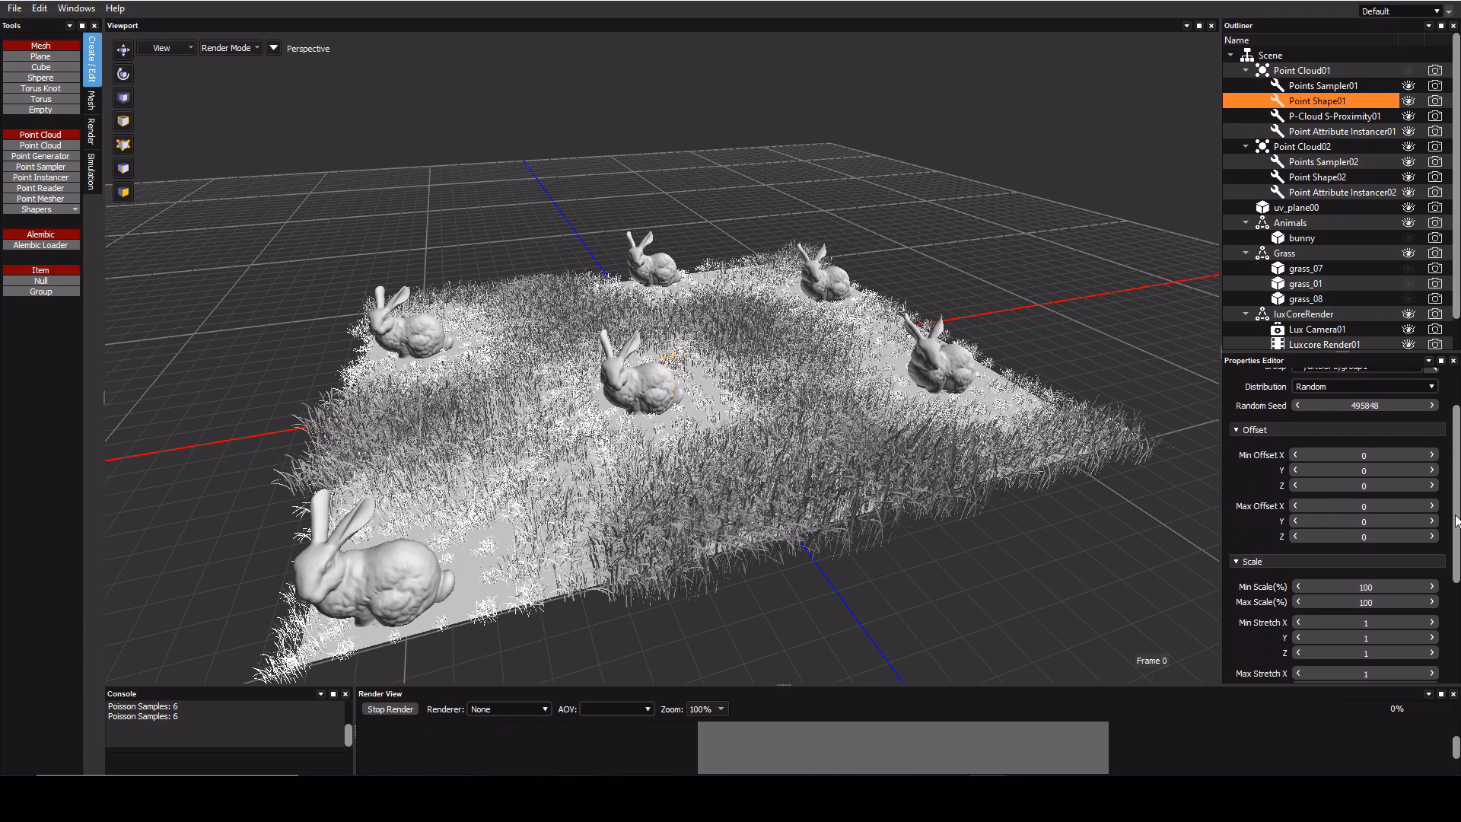
key(Tab)
text(50)
key(Return)
text(20)
key(Return)
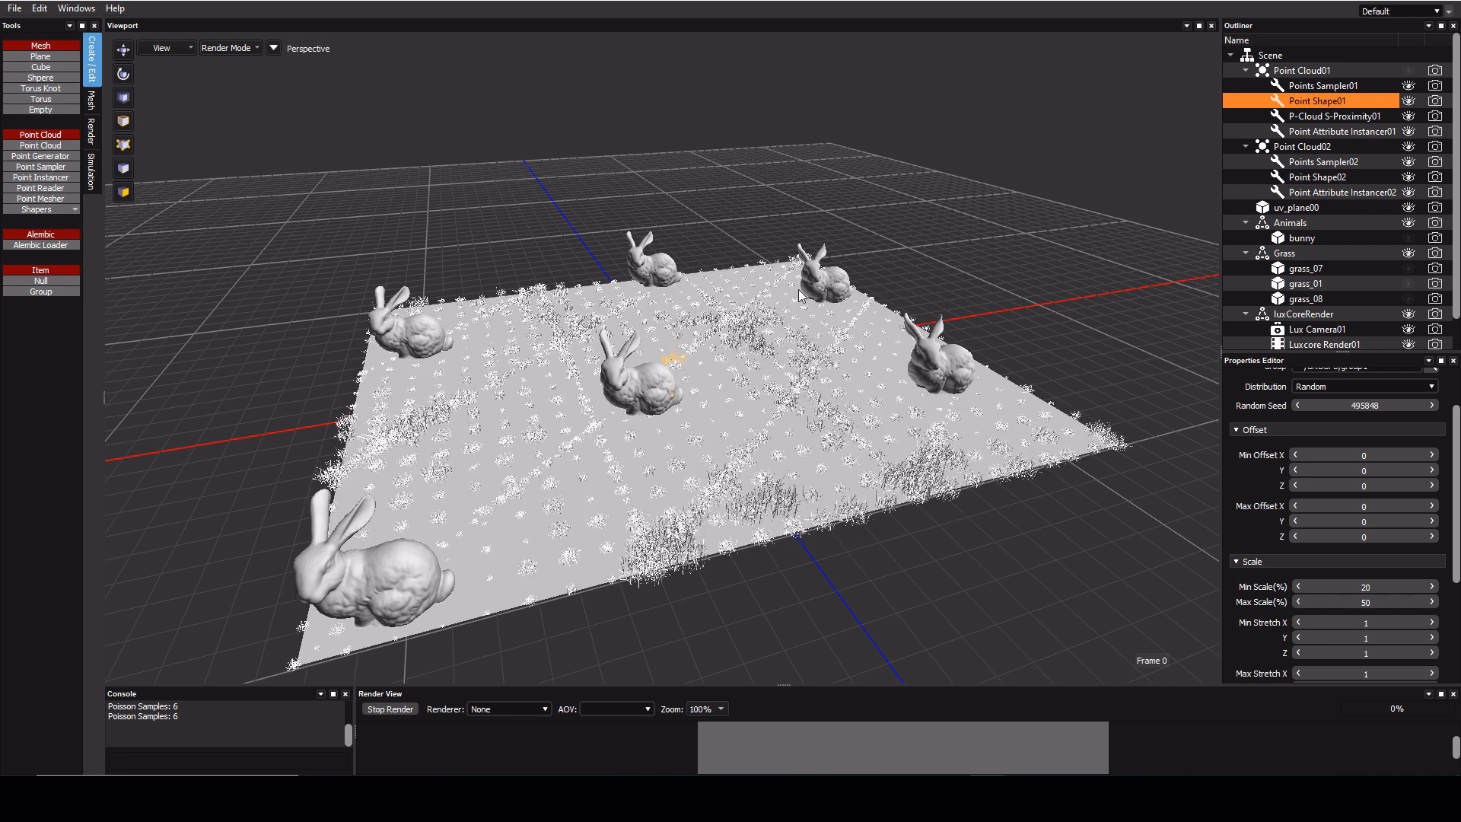
Step: Set the maximum scale of Point Shape01 to 100%
click(1338, 602)
text(119)
key(BackSpace)
key(BackSpace)
text(9)
text(00)
key(Return)
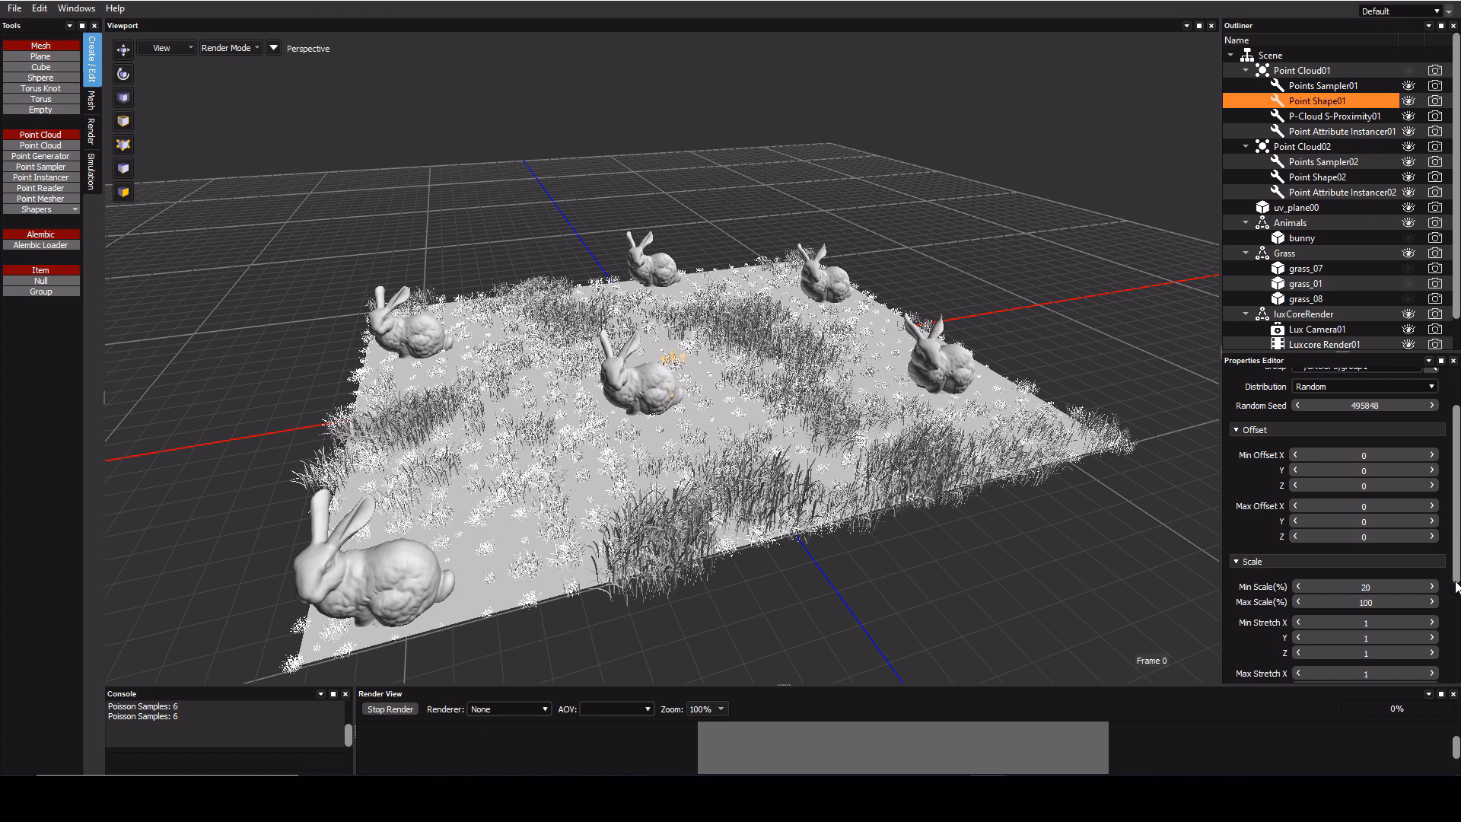
Step: Give Point Shape01 a rotation range of minimum X -27.3, Y -24.6, Z 6.7 and maximum X 10.1, Y -49.1, Z -44.2
drag(1453, 582, 1452, 685)
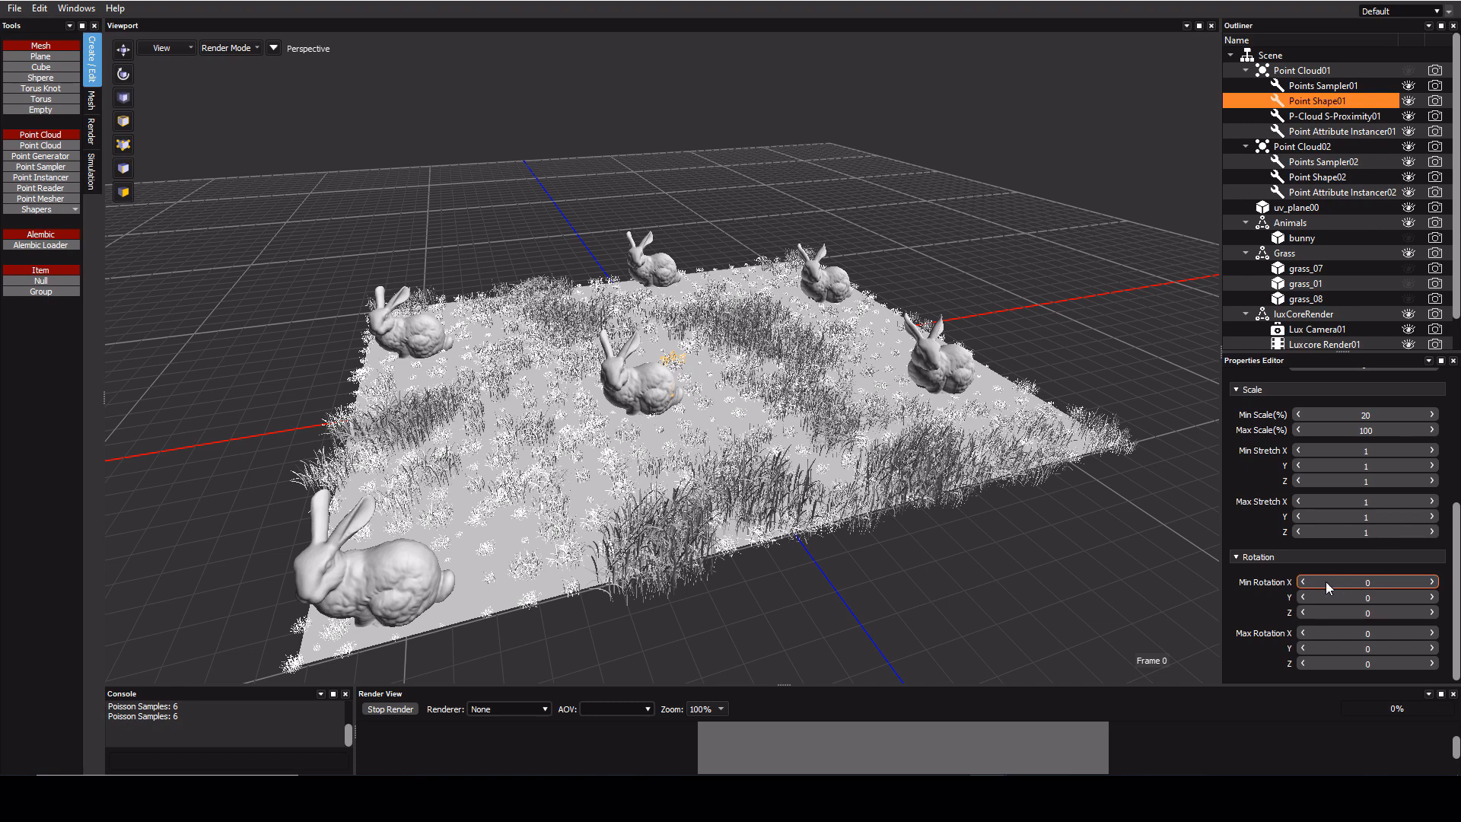
drag(1367, 582, 1096, 611)
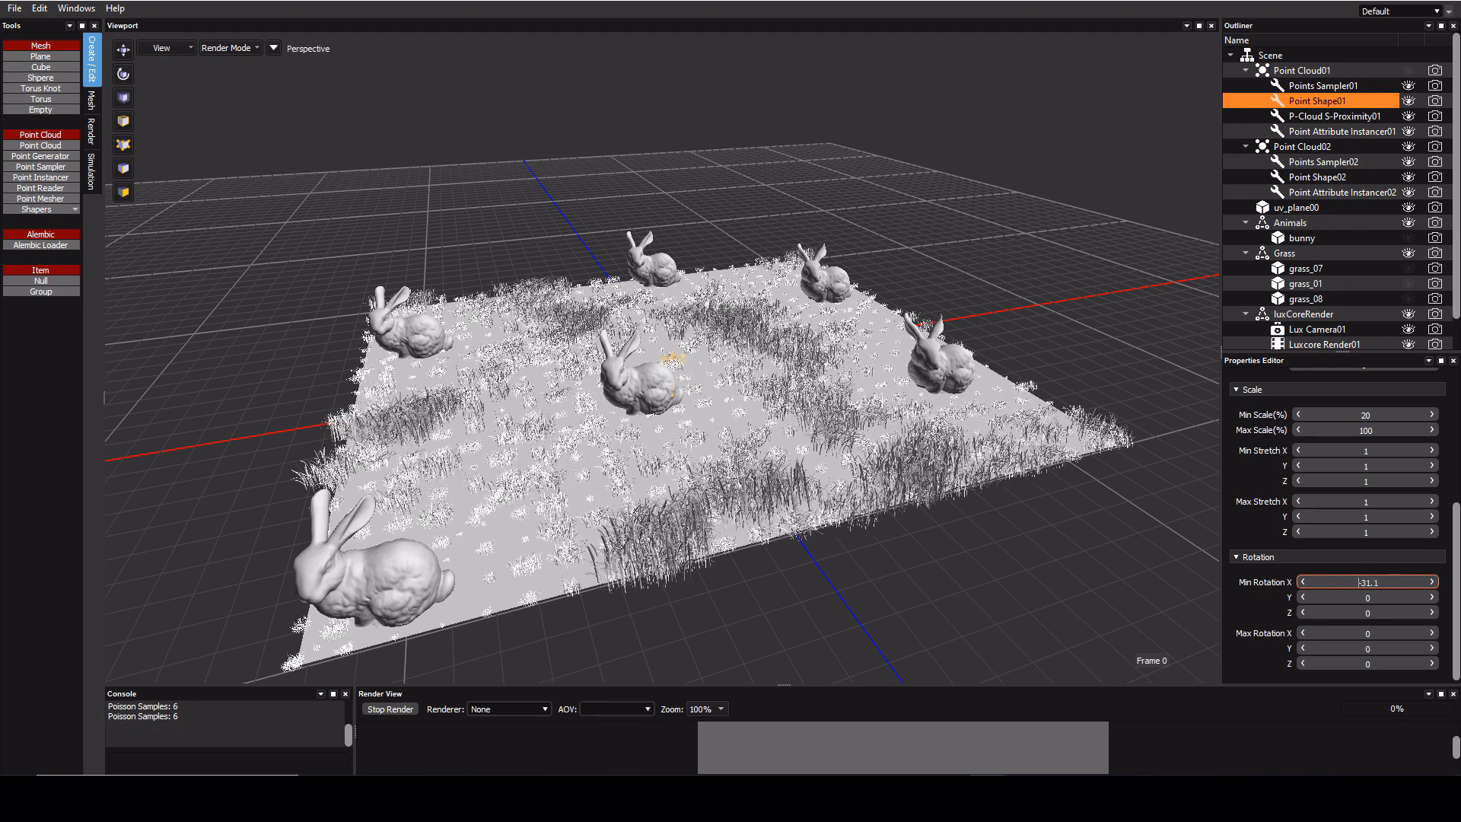
drag(1303, 598, 1128, 596)
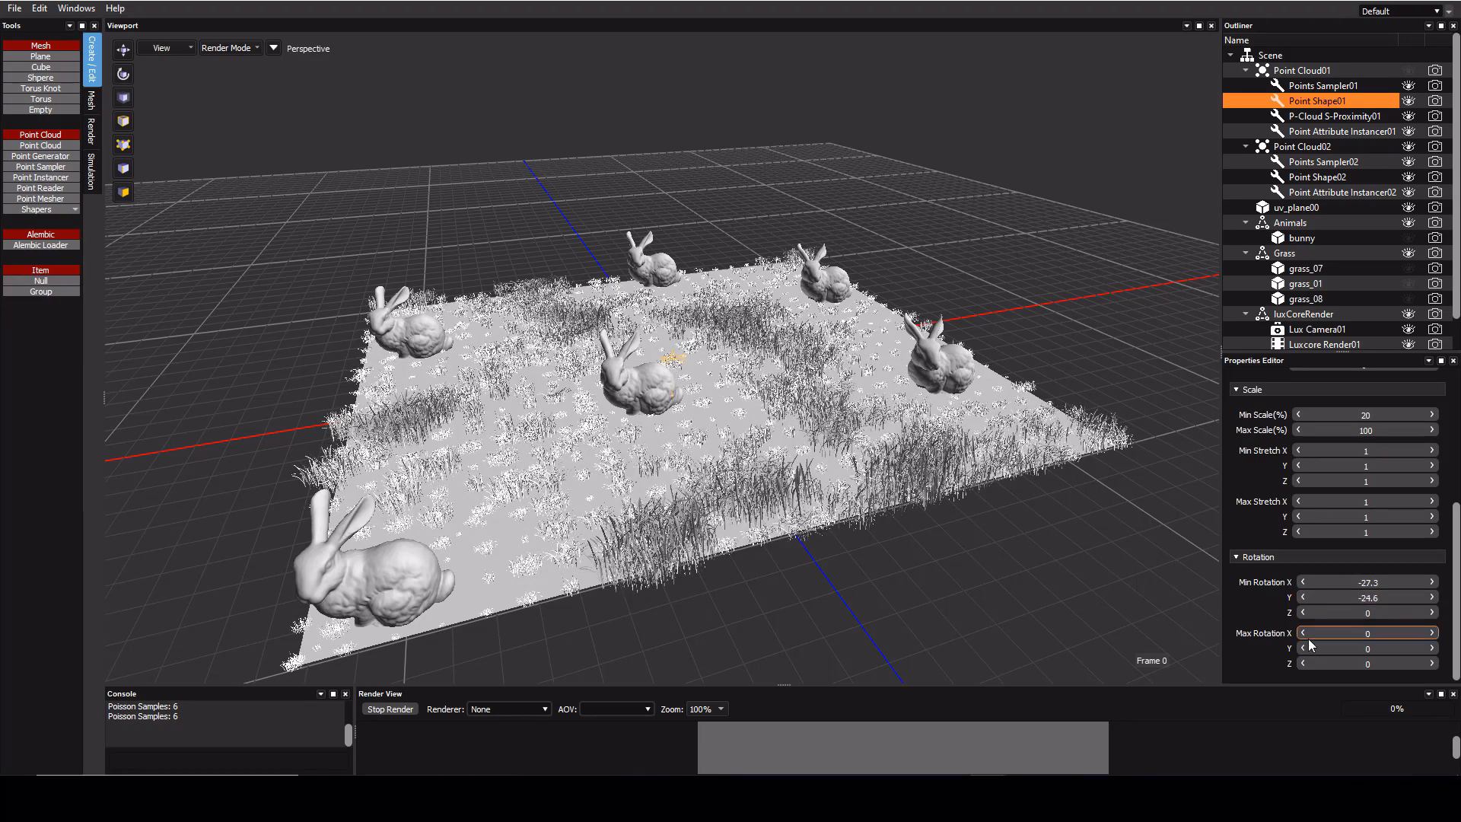
drag(1304, 648, 1119, 652)
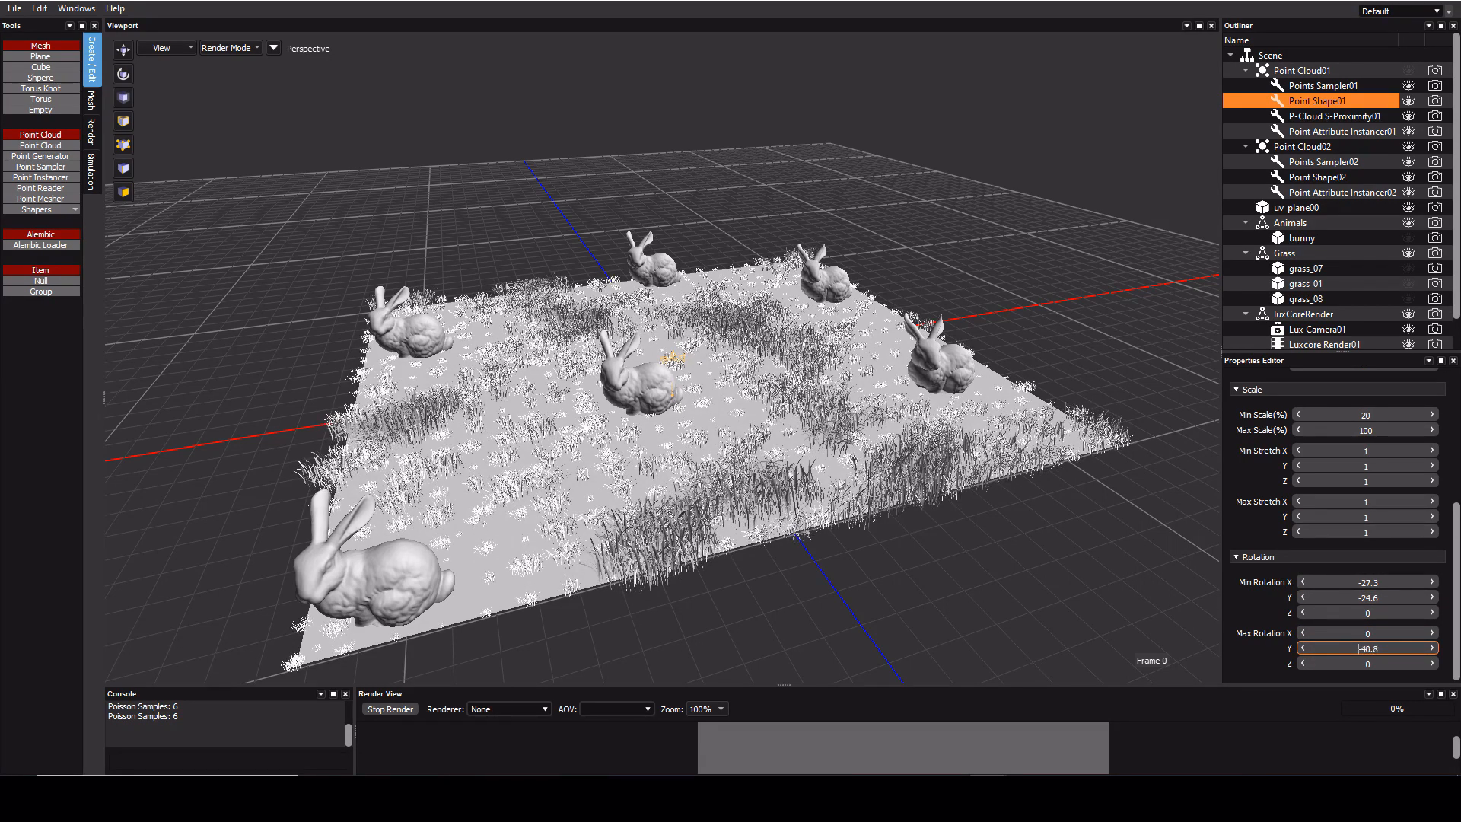
drag(1363, 633, 1401, 615)
drag(1304, 664, 978, 594)
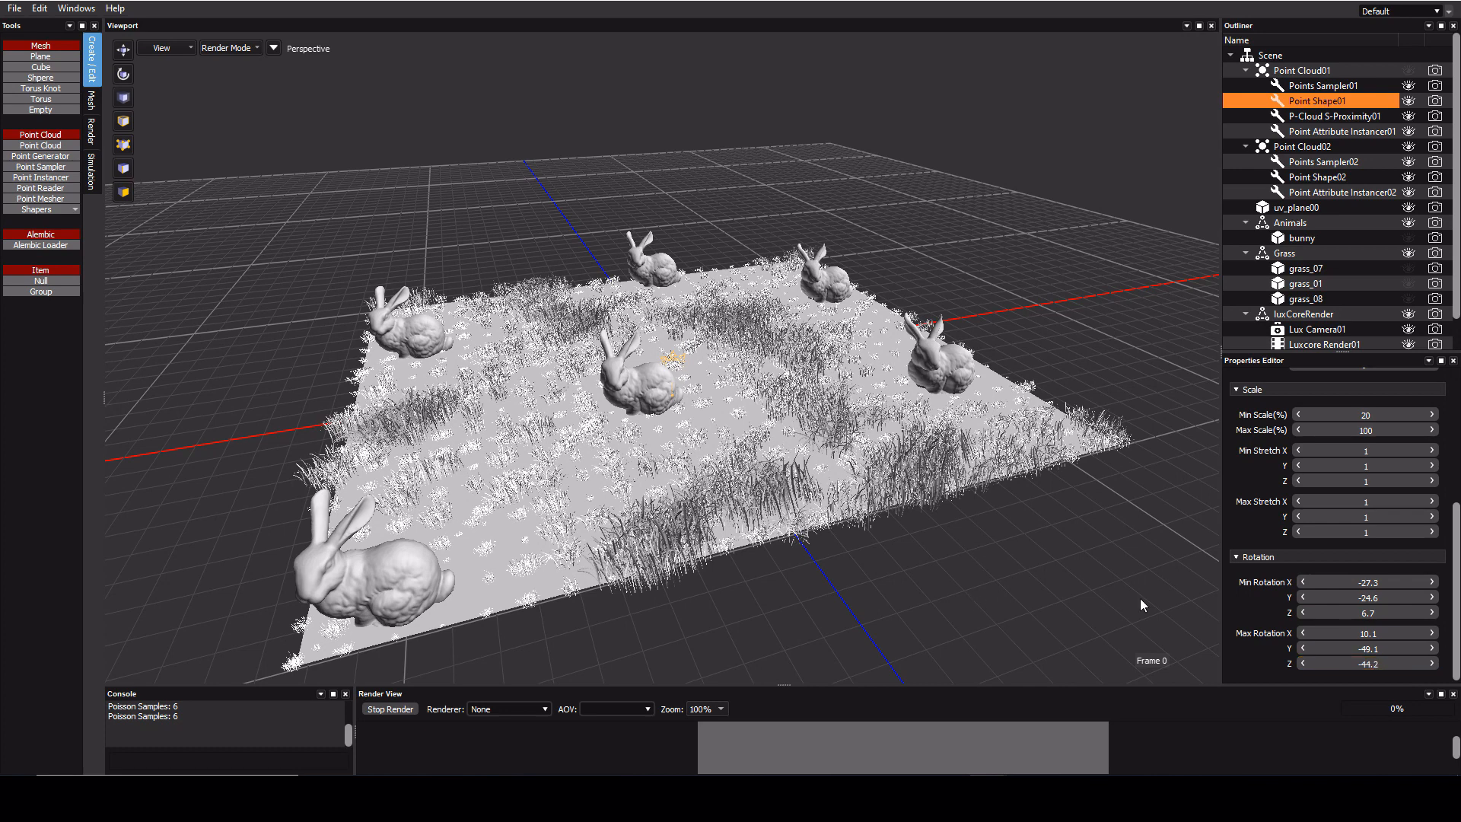
Step: Change the Point Shape01 Z rotation range to a minimum of -4.9 and a maximum of 6.2, and inspect the grass
click(1304, 665)
text(0)
drag(1368, 663, 1381, 664)
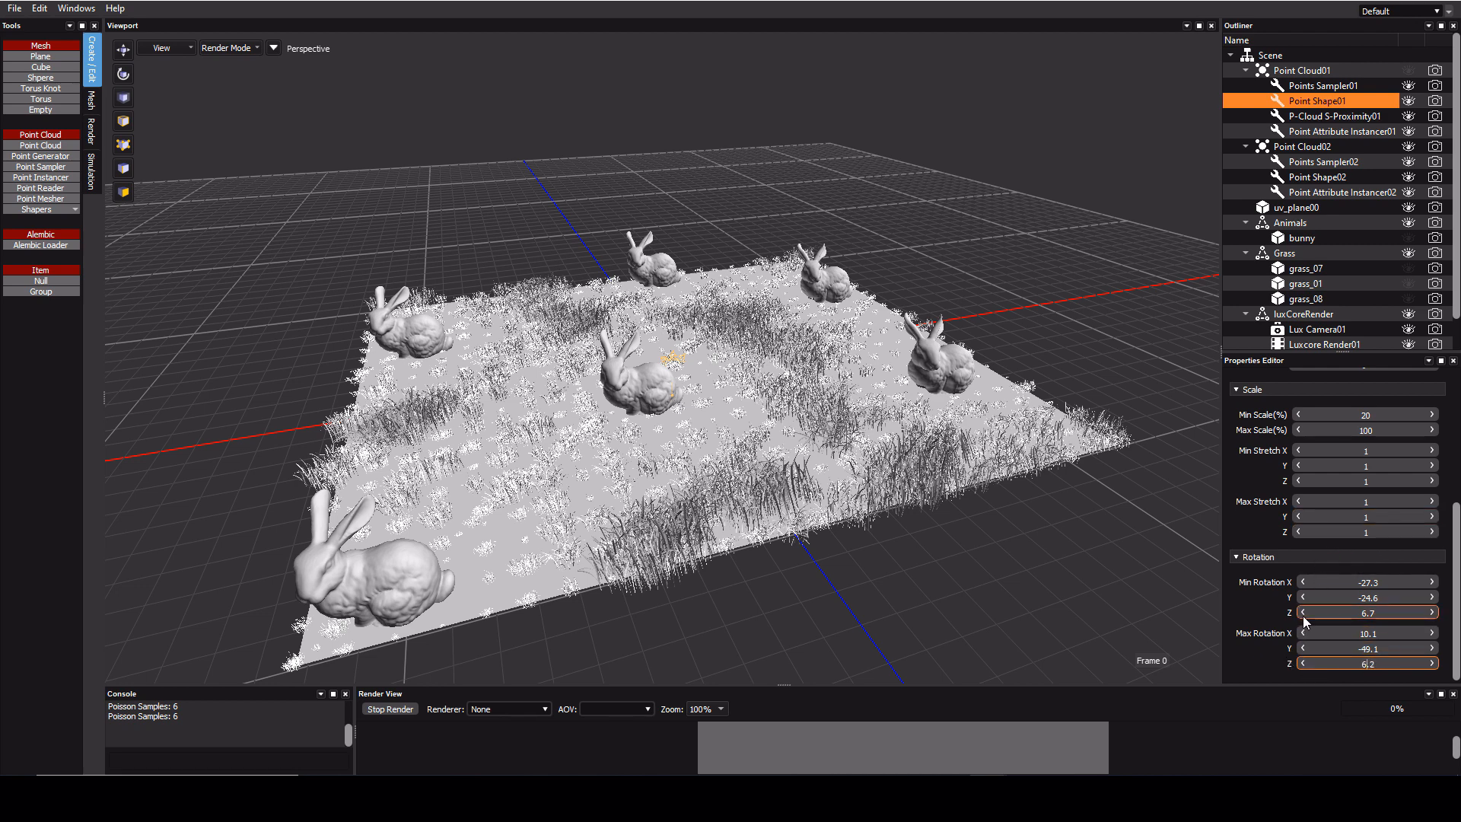
drag(1305, 613, 1231, 597)
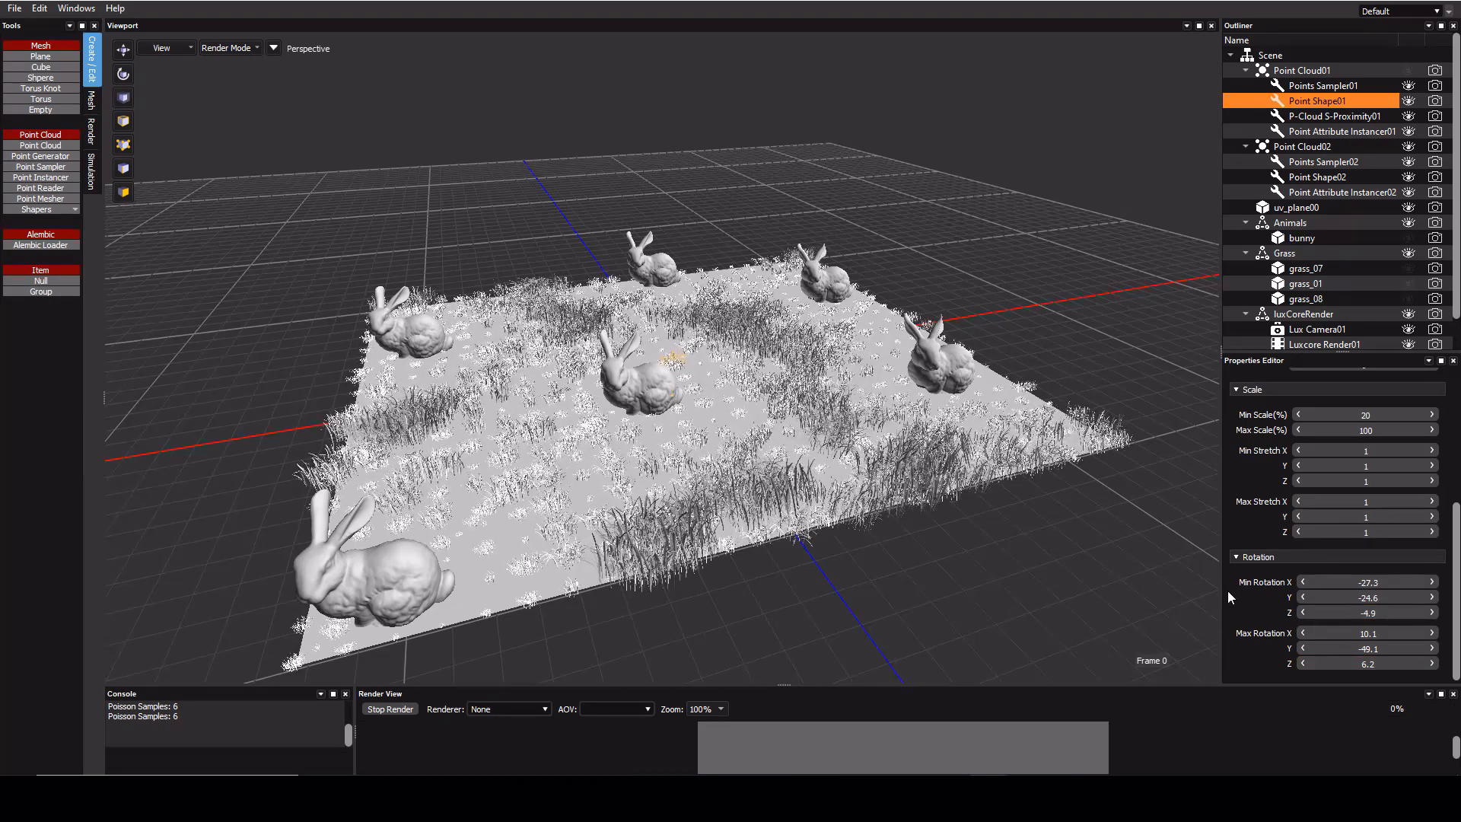
scroll(638, 430, up, 2)
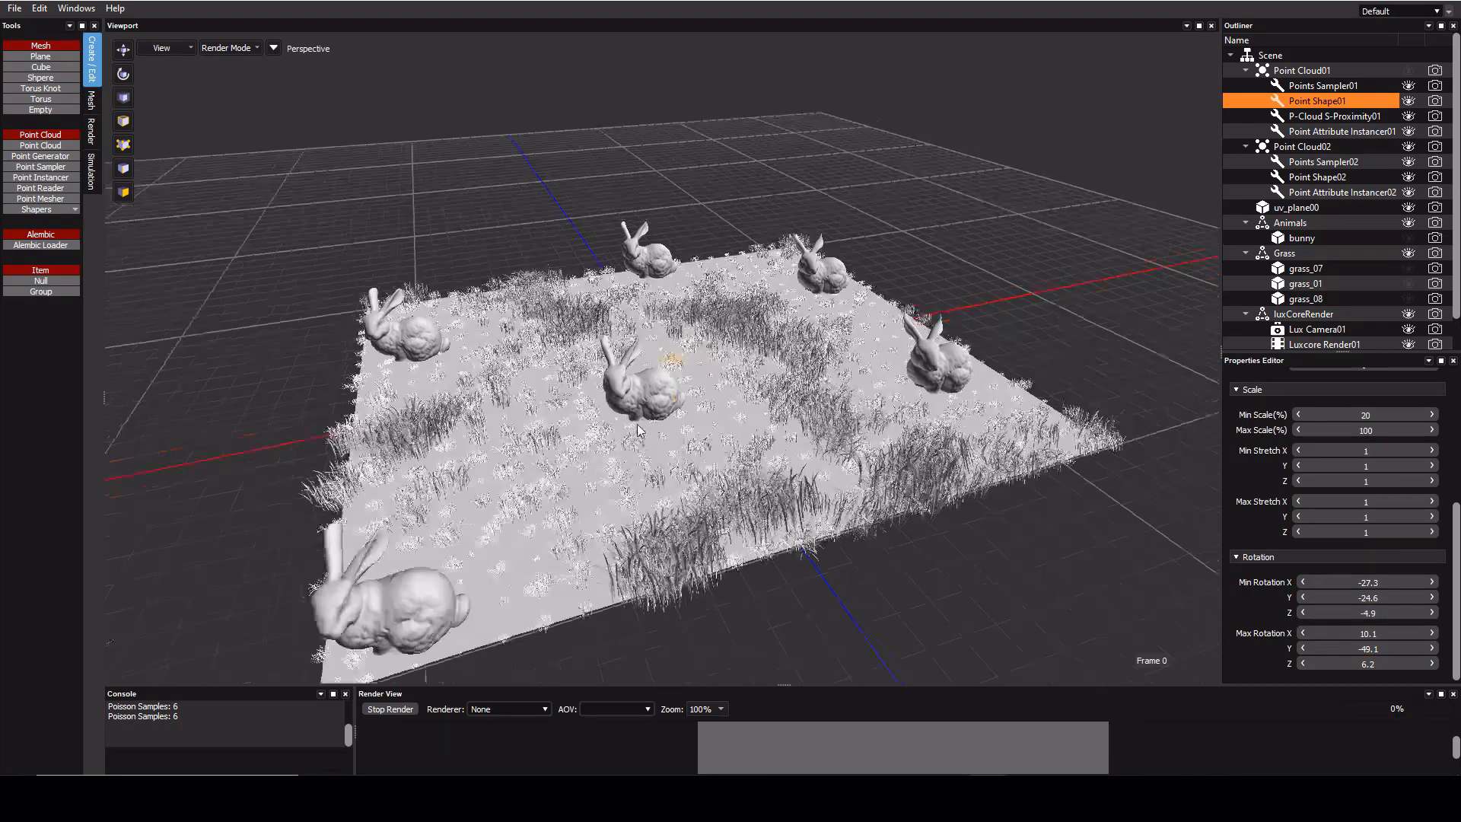
middle_drag(637, 430, 668, 441)
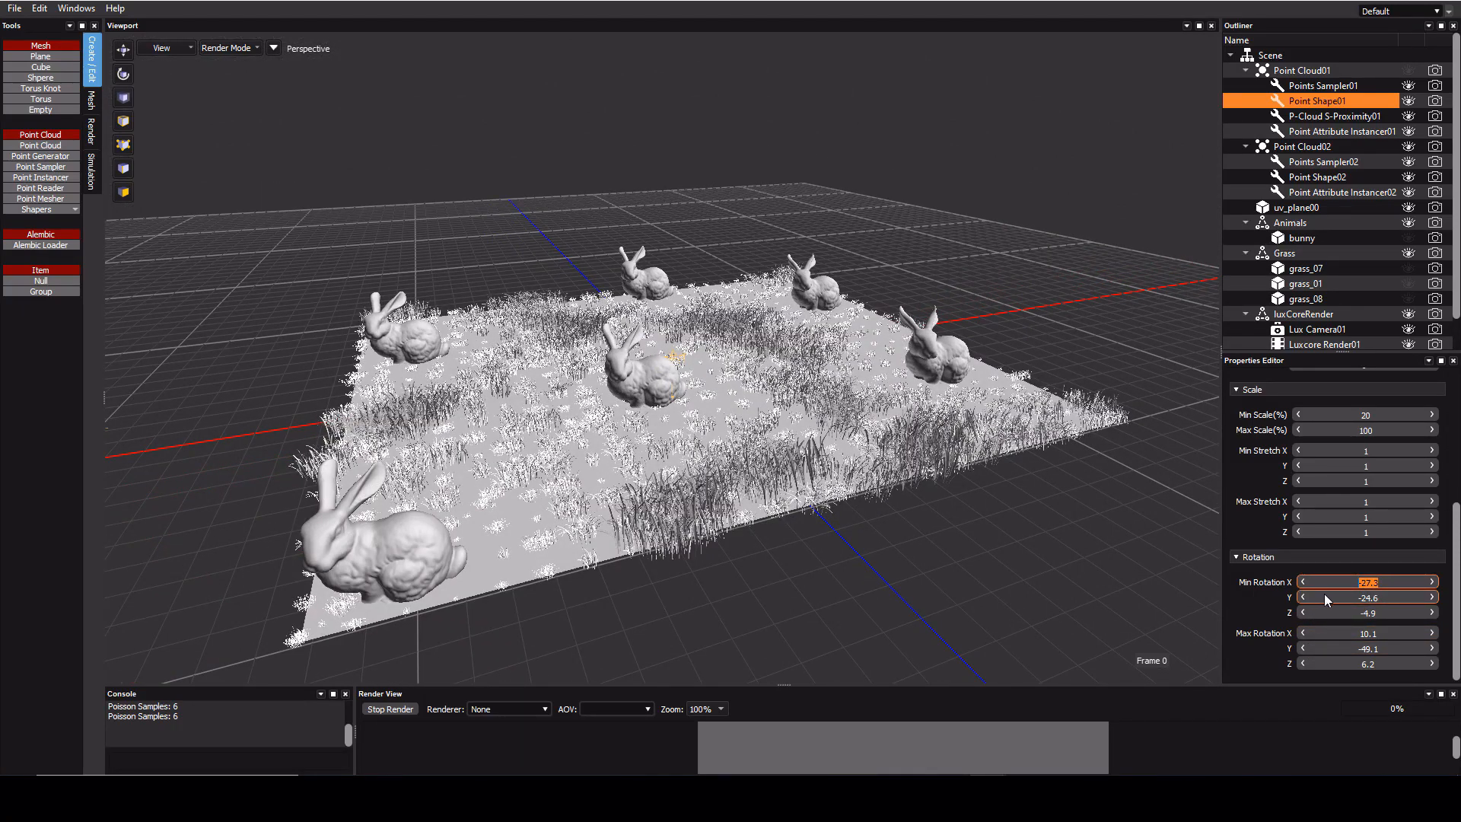
Step: Reset all minimum and maximum rotation values of Point Shape01 to 0
key(Tab)
key(Tab)
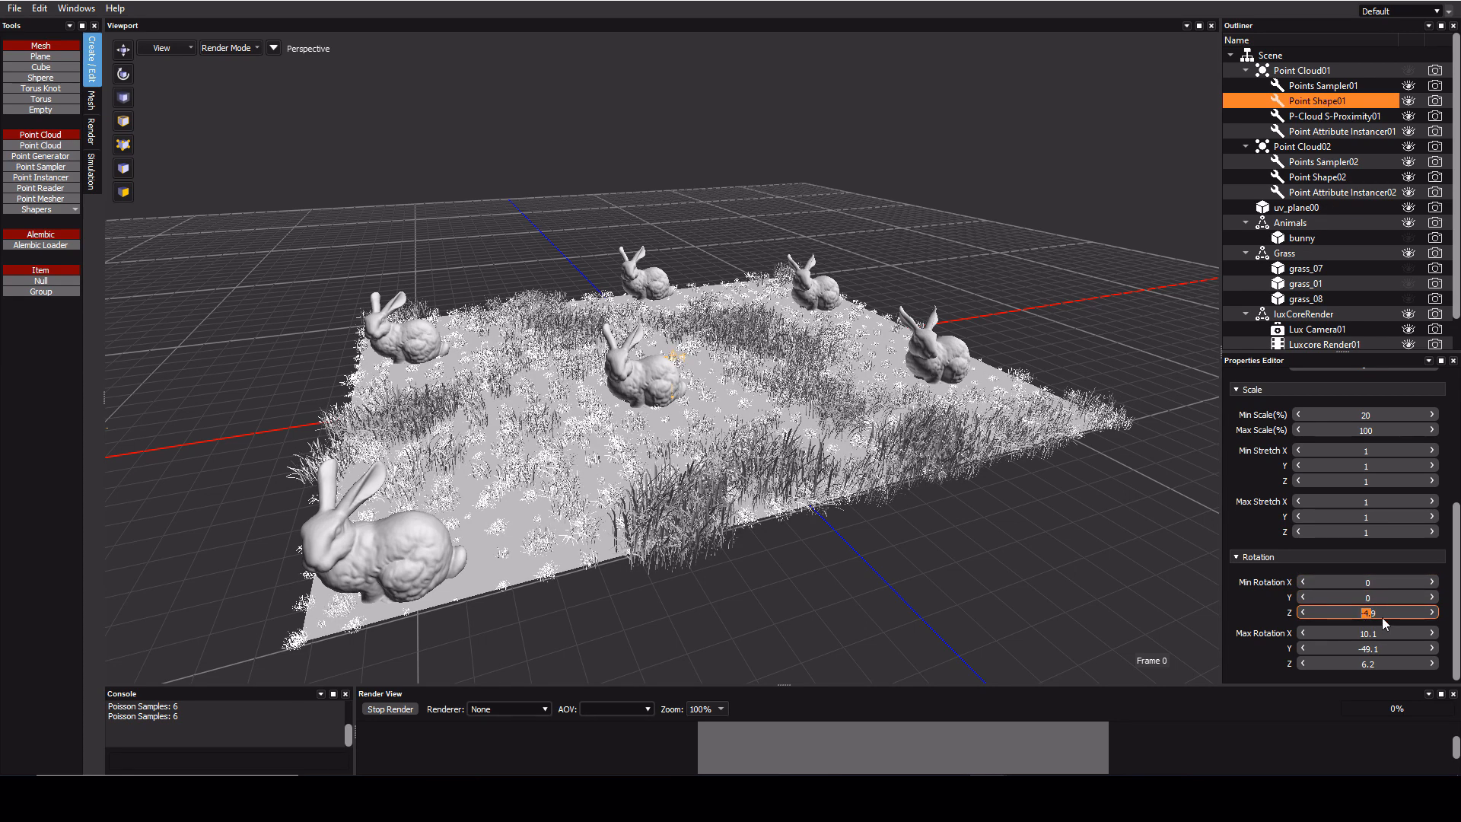
text(0)
key(Tab)
text(0)
key(Tab)
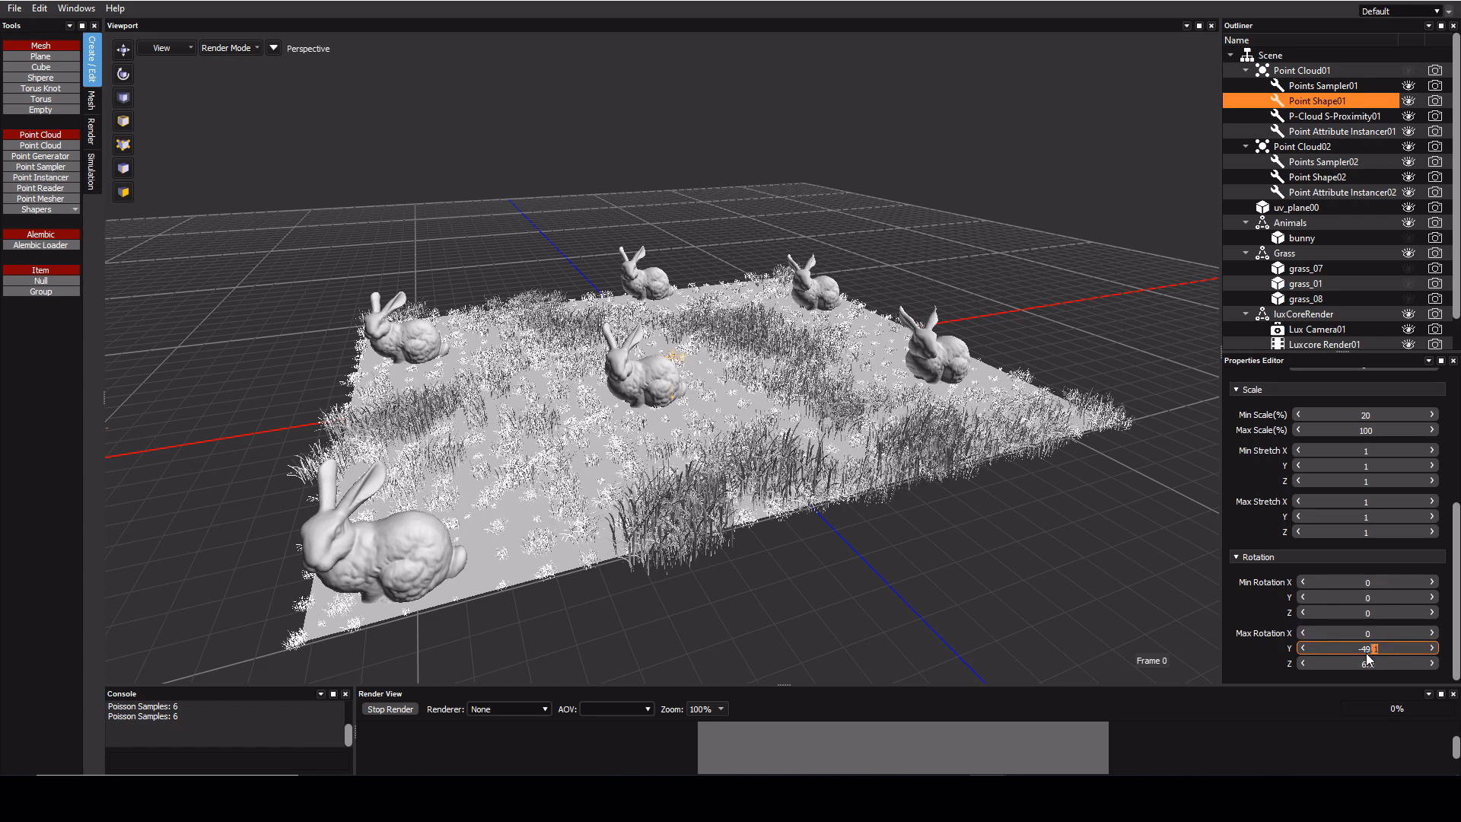
text(-0)
key(Tab)
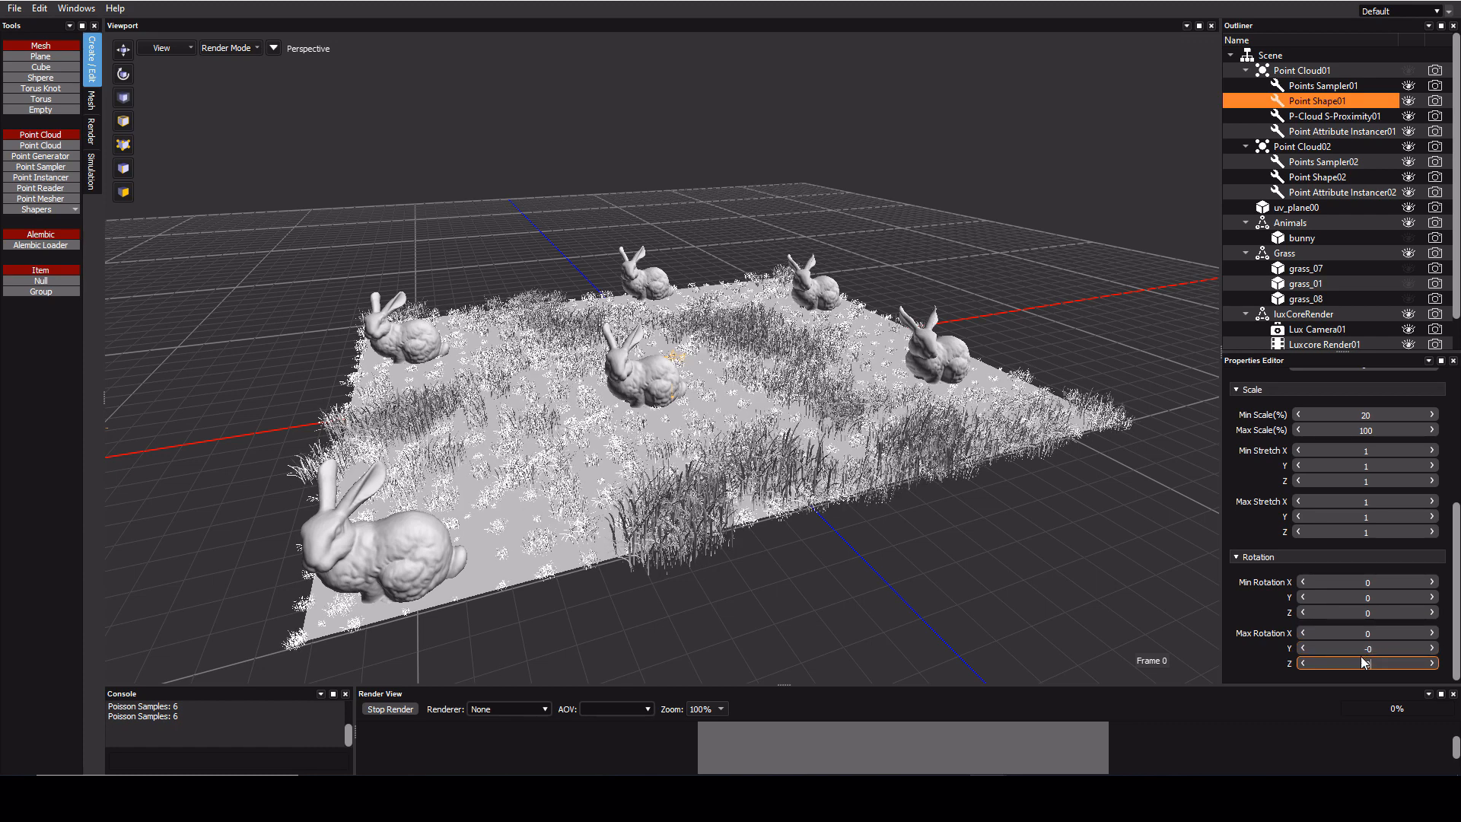
click(1370, 649)
text(0)
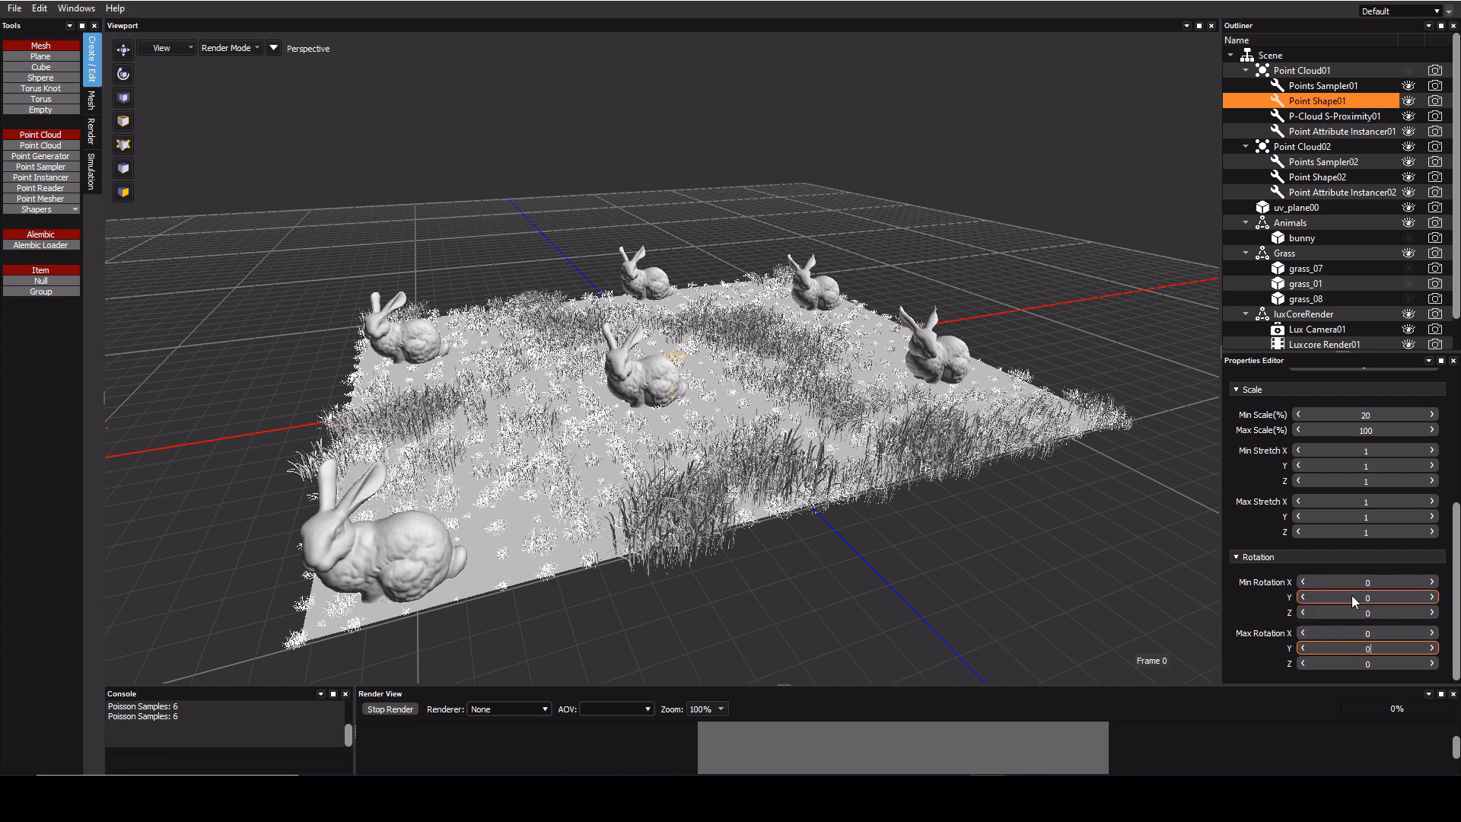
key(Return)
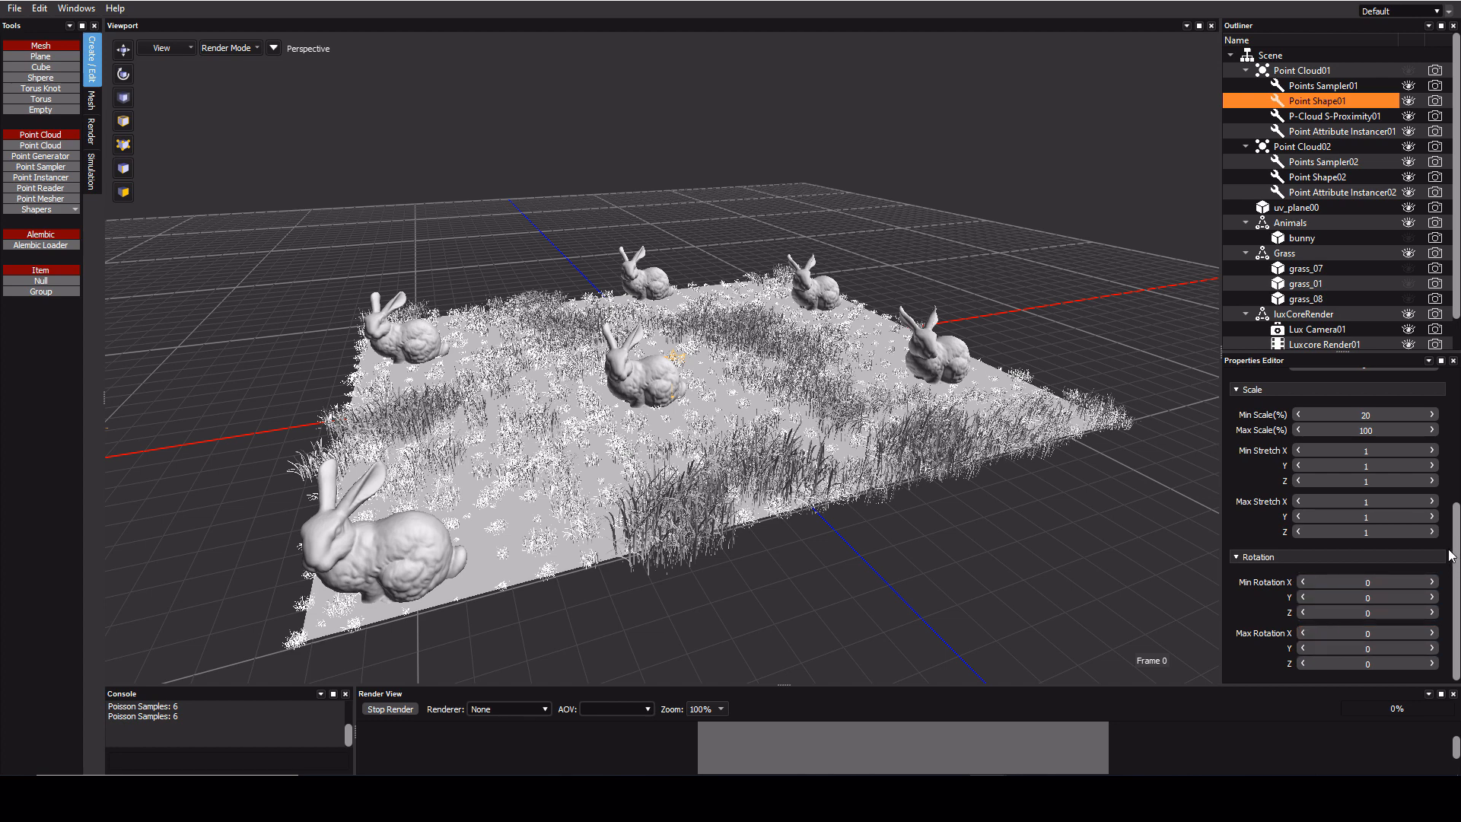
Step: Set the minimum scale of Point Shape01 to 100% and clear the selection
drag(1455, 526, 1455, 437)
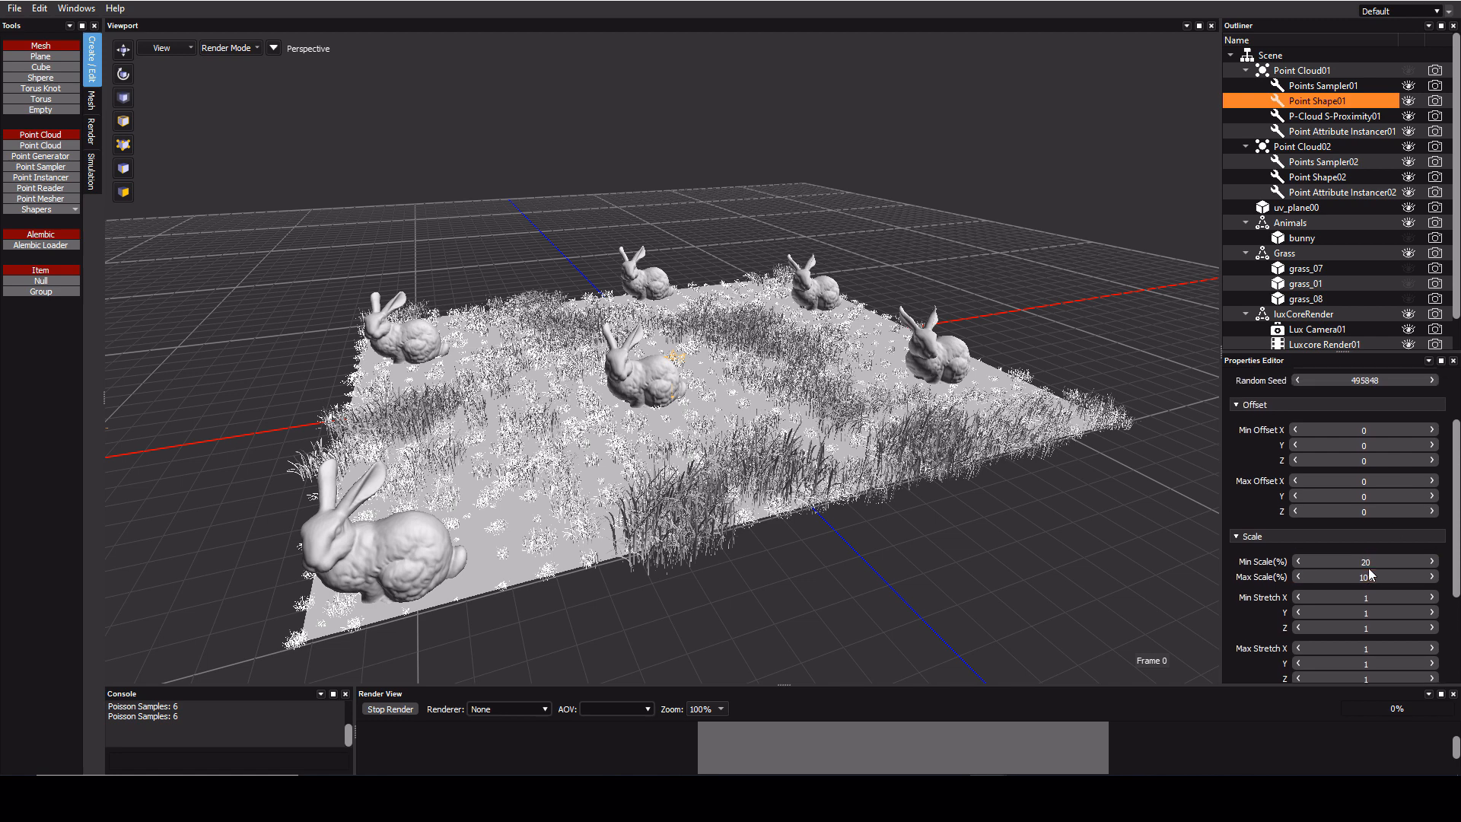
double_click(1370, 562)
text(100)
key(Return)
click(1043, 512)
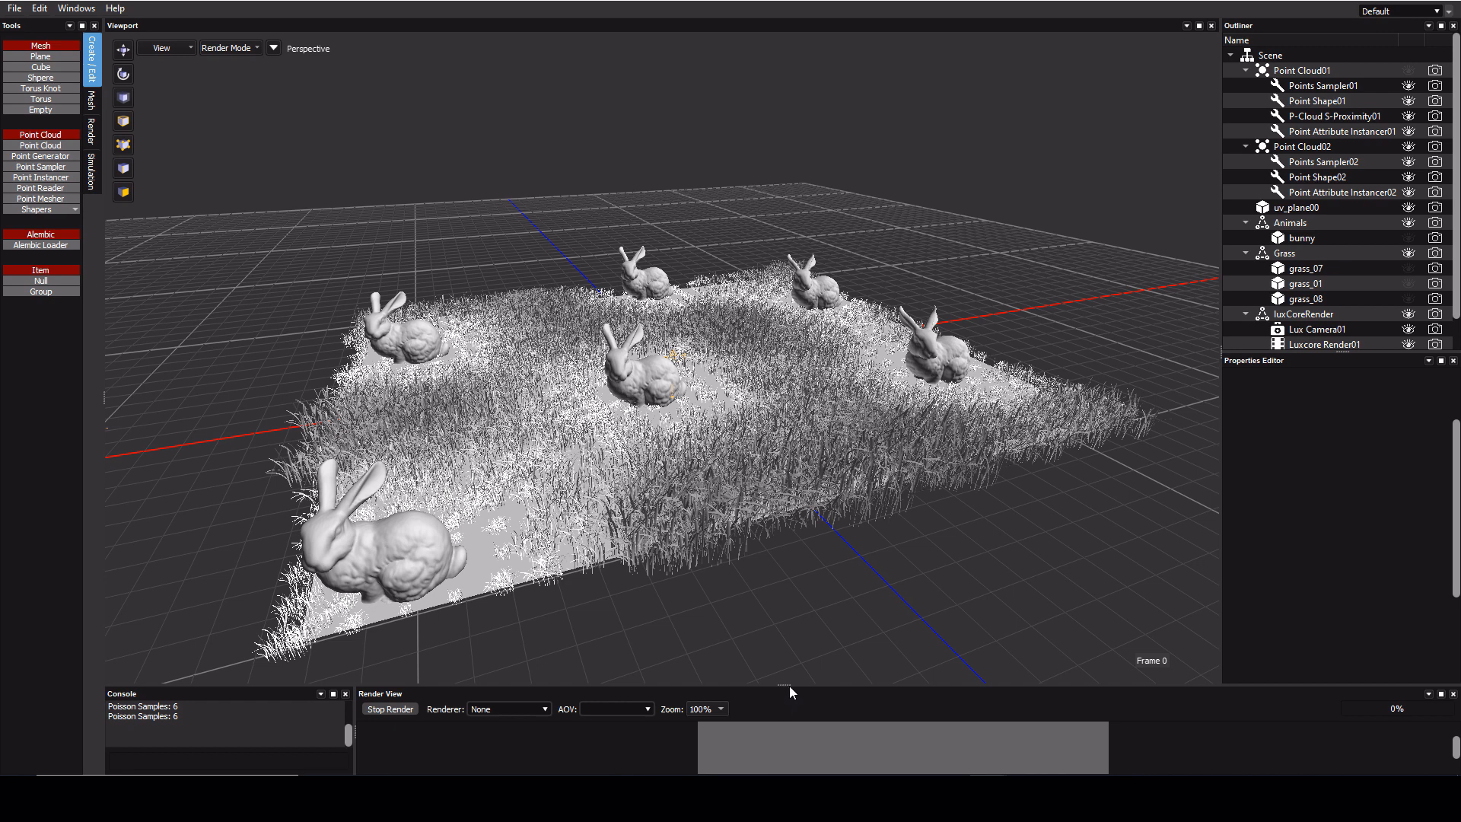
Step: Enlarge the Render View by reducing the height of the viewport above it
click(1187, 26)
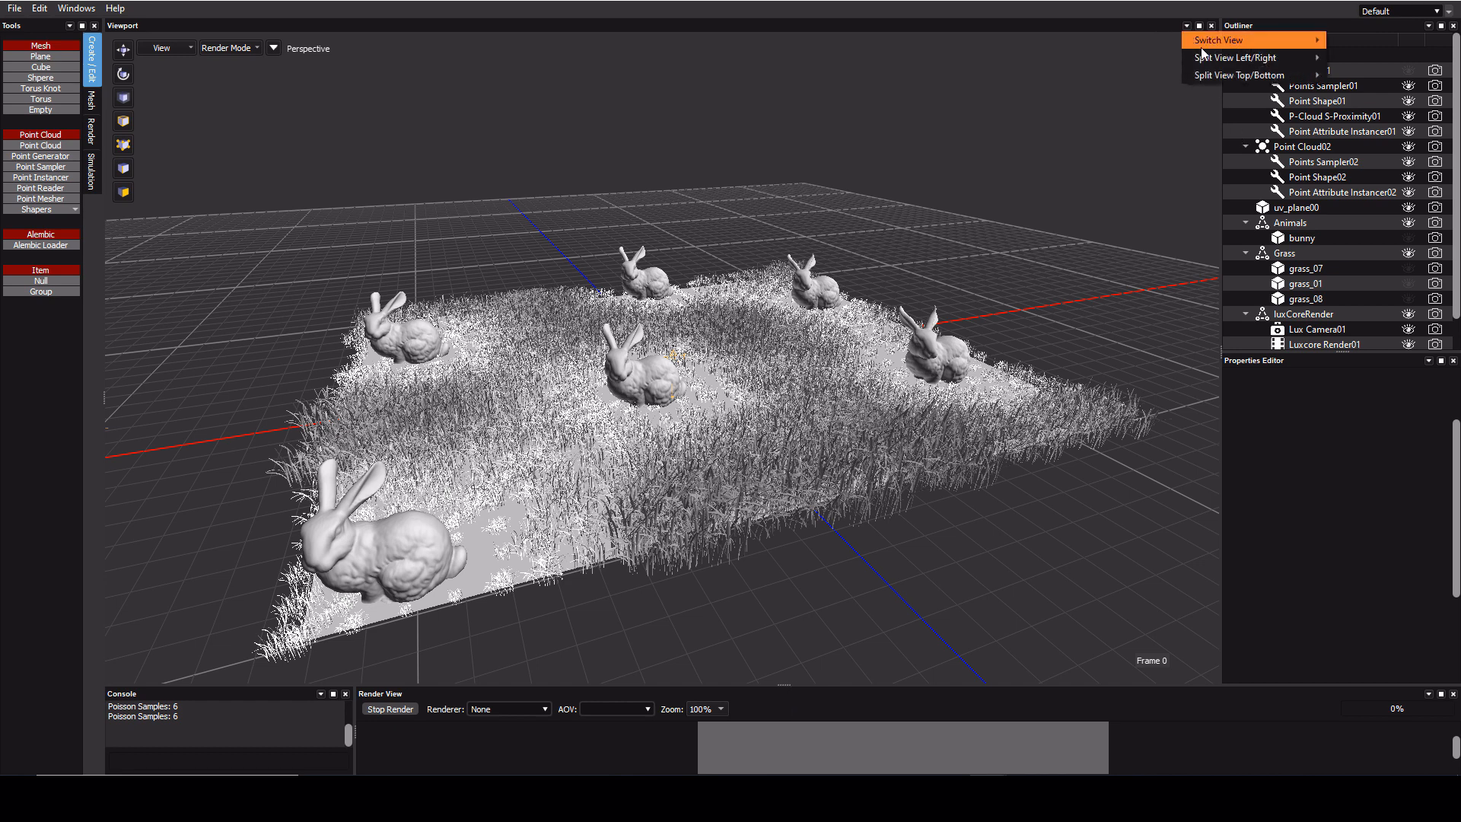
mouse_move(1202, 49)
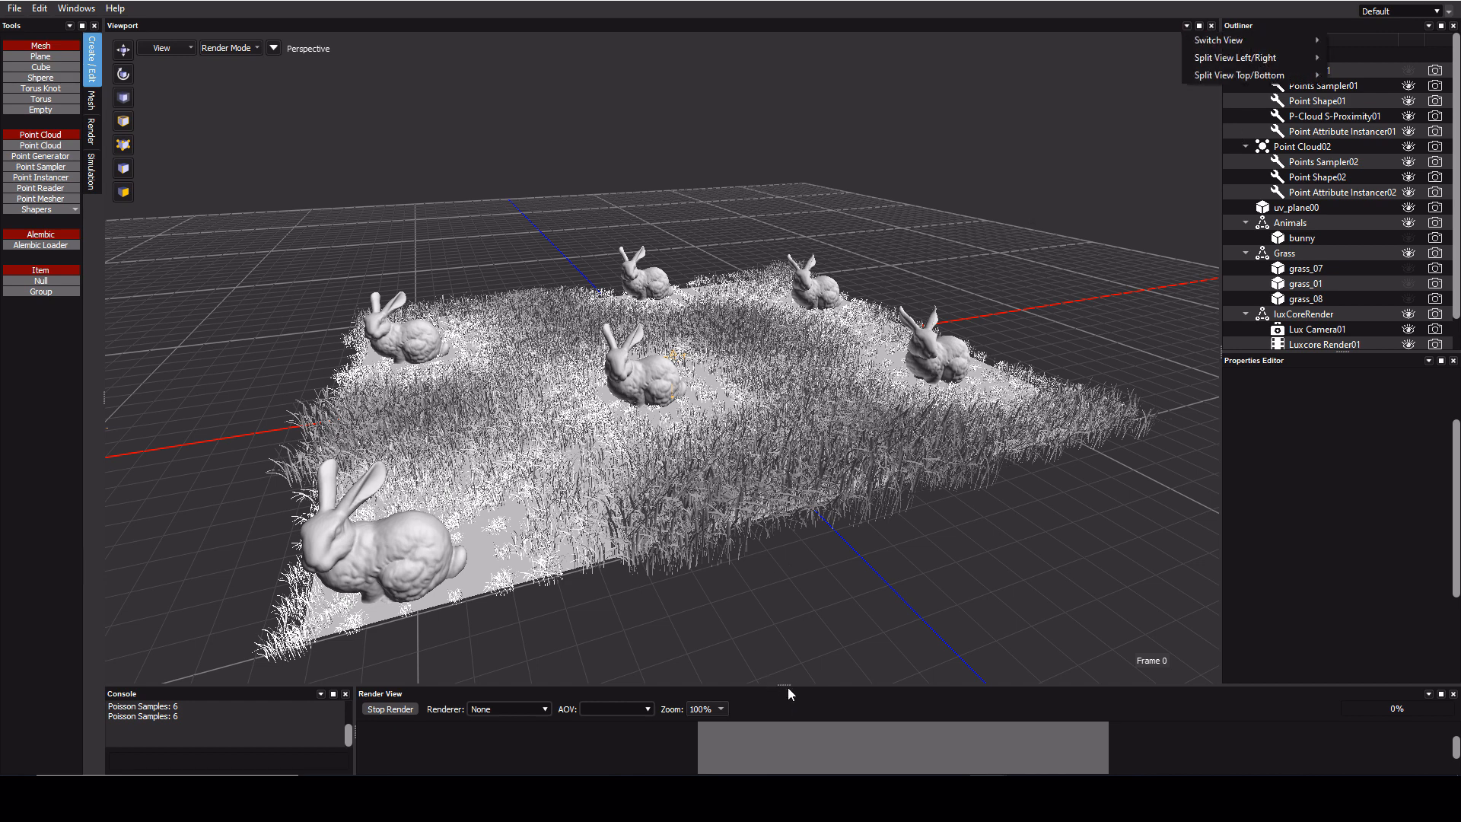
drag(788, 684, 776, 528)
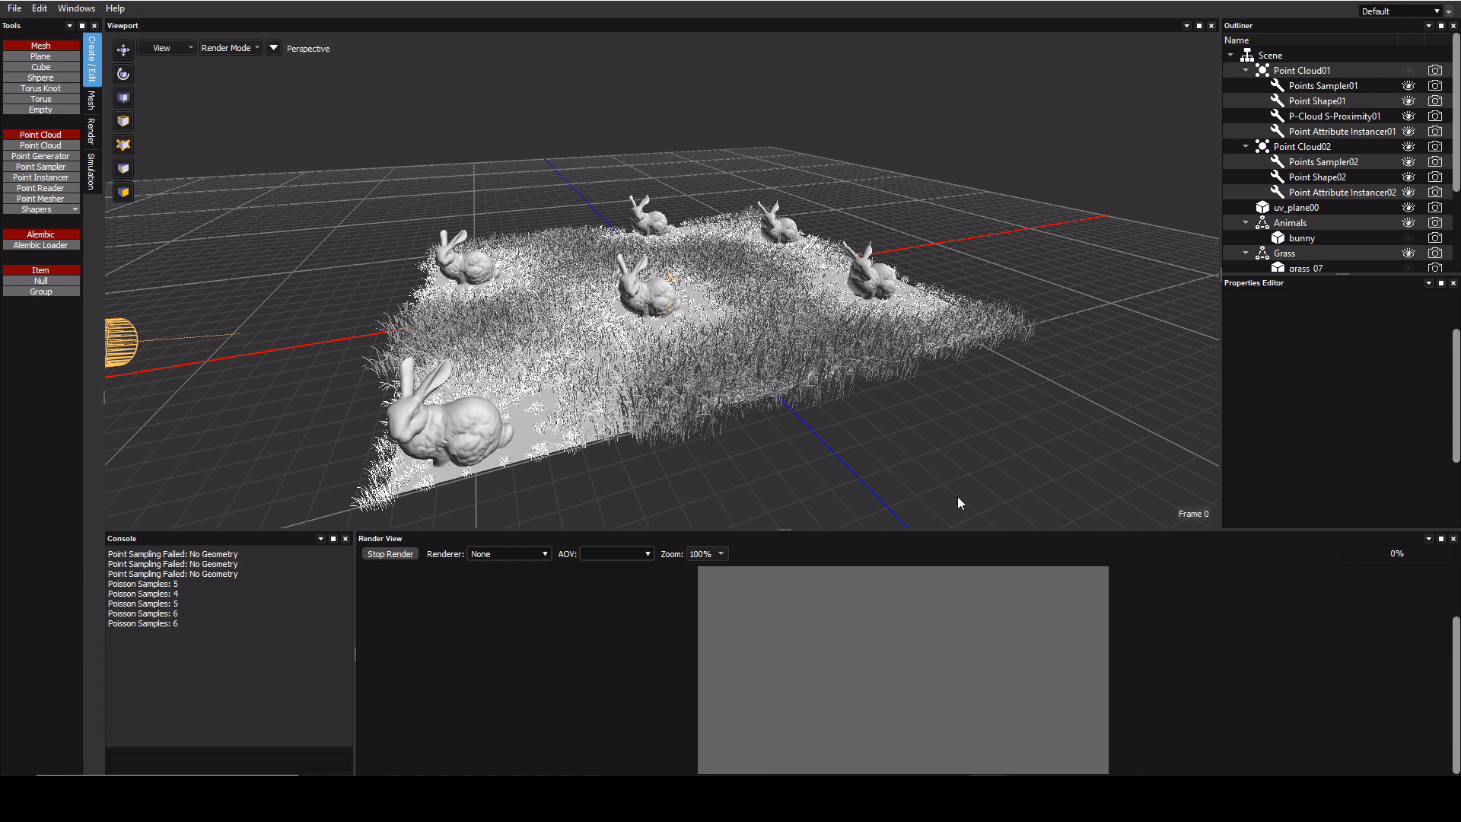
scroll(1316, 239, down, 3)
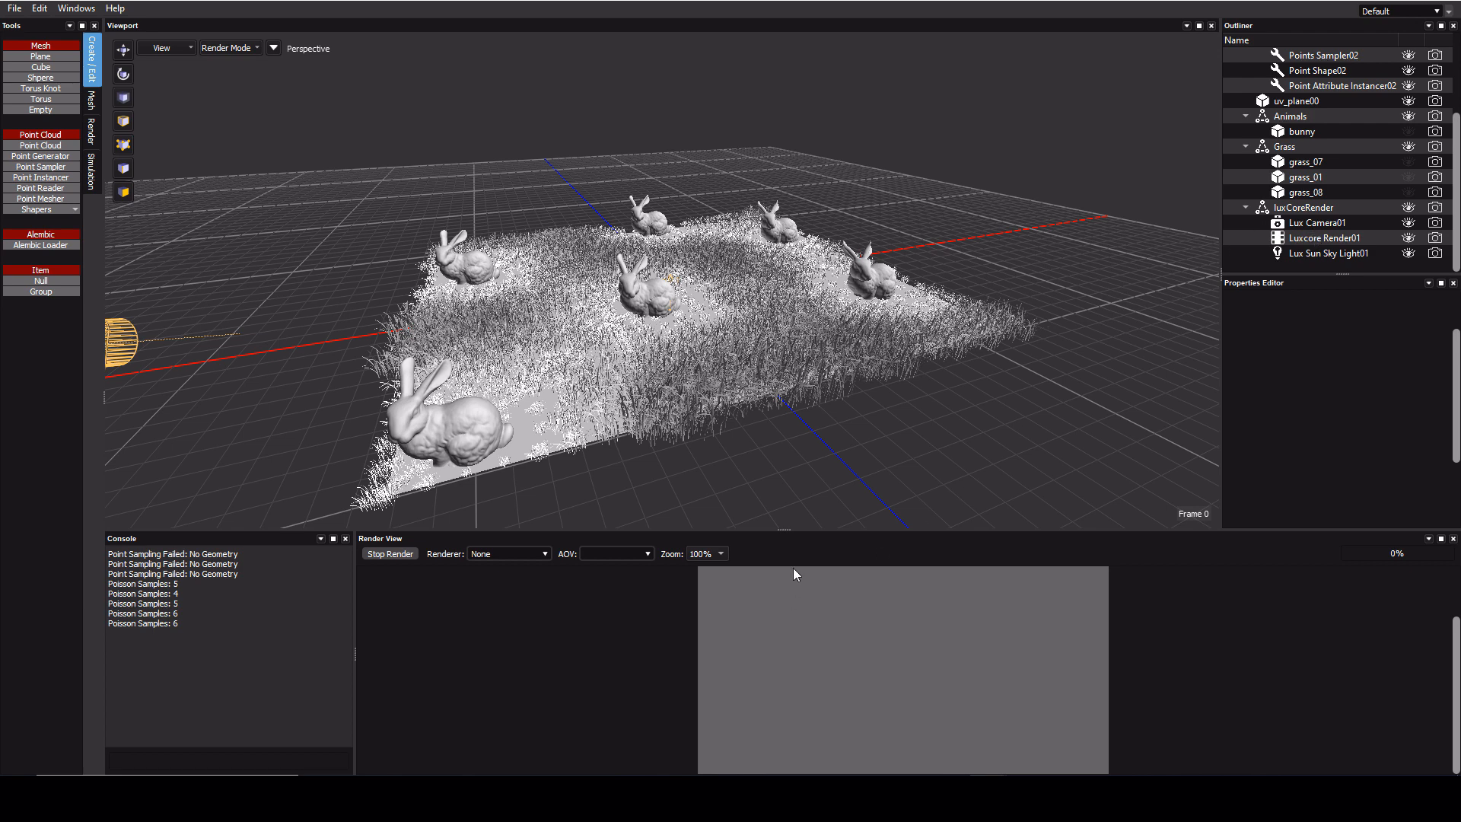
drag(788, 529, 644, 452)
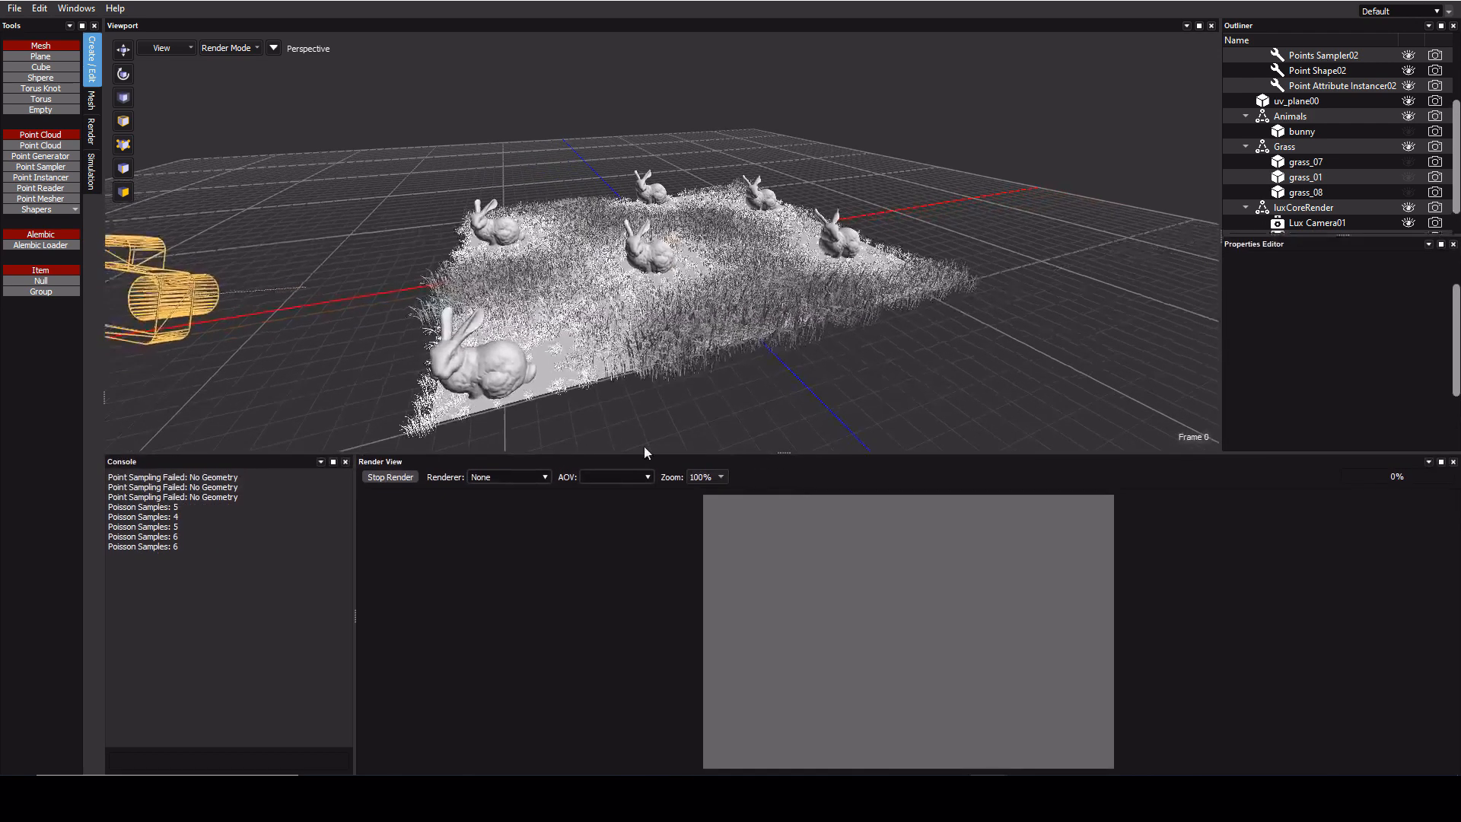
Step: Choose Luxcore Render01 as the Render View's renderer and render the current frame with it
click(523, 493)
scroll(1303, 221, down, 1)
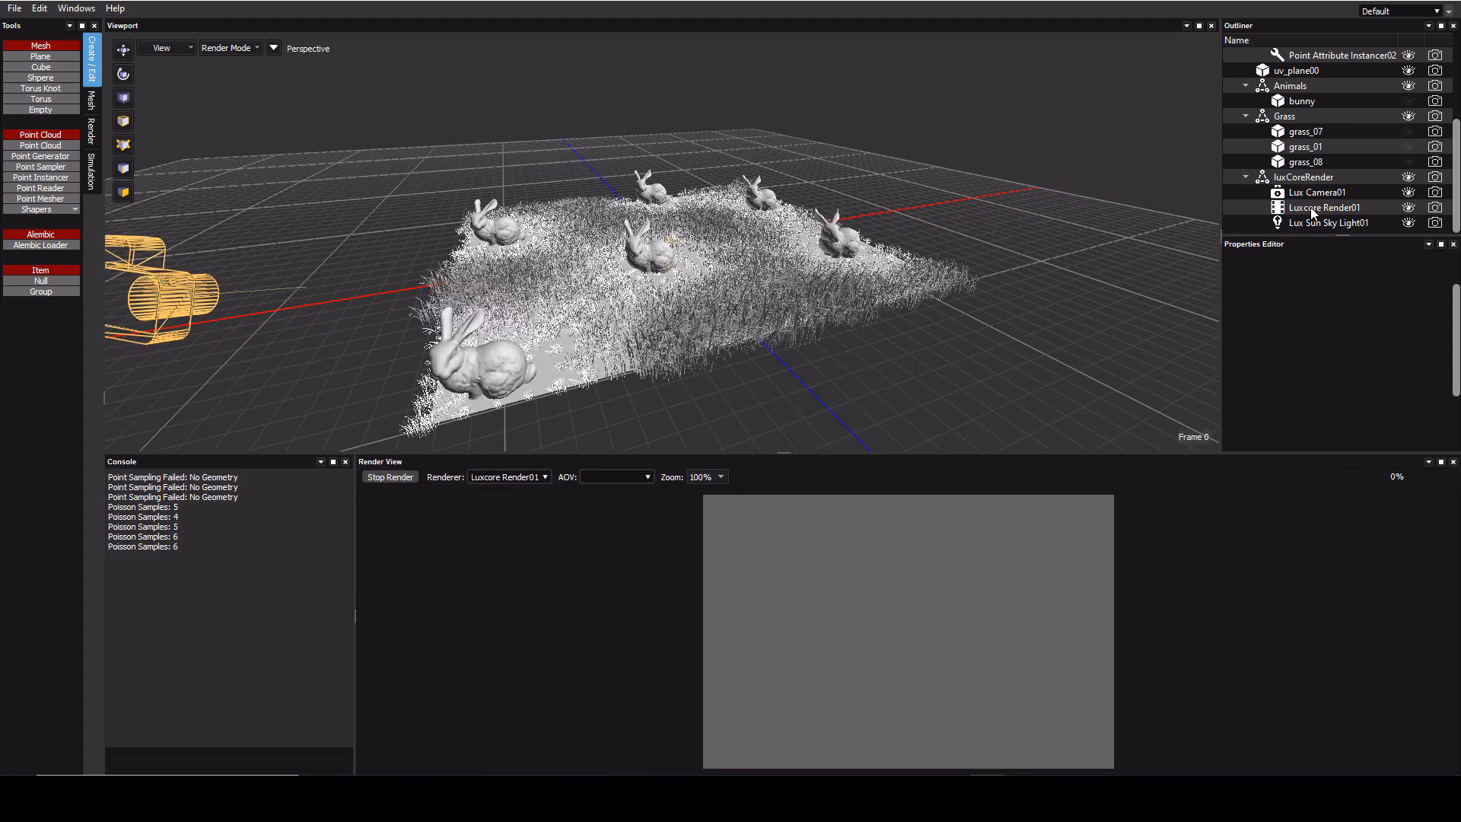
click(1311, 207)
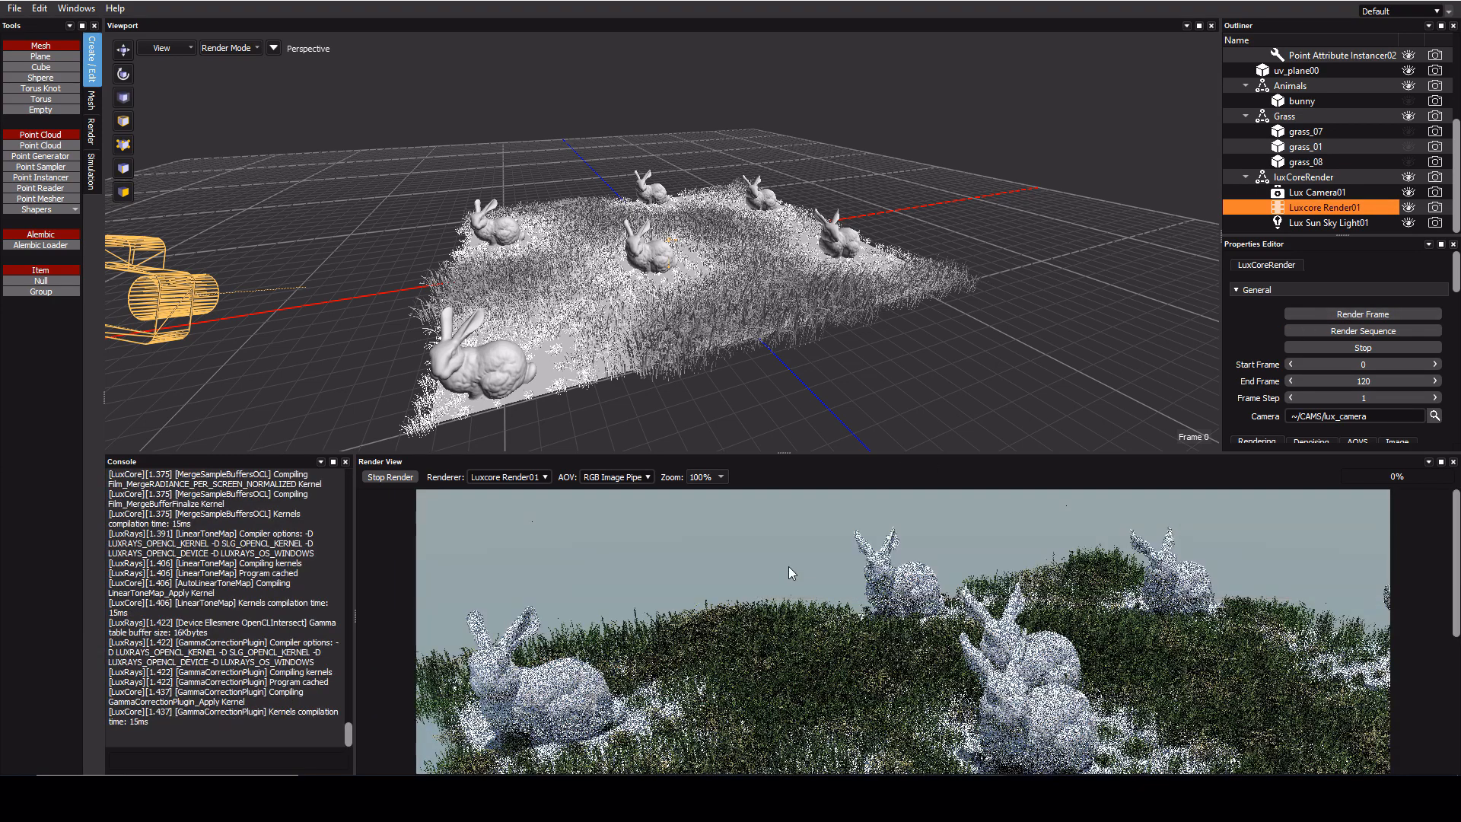
Step: Enlarge the Render View further and set its zoom to 50% to fit the whole rendered image
drag(791, 452, 793, 257)
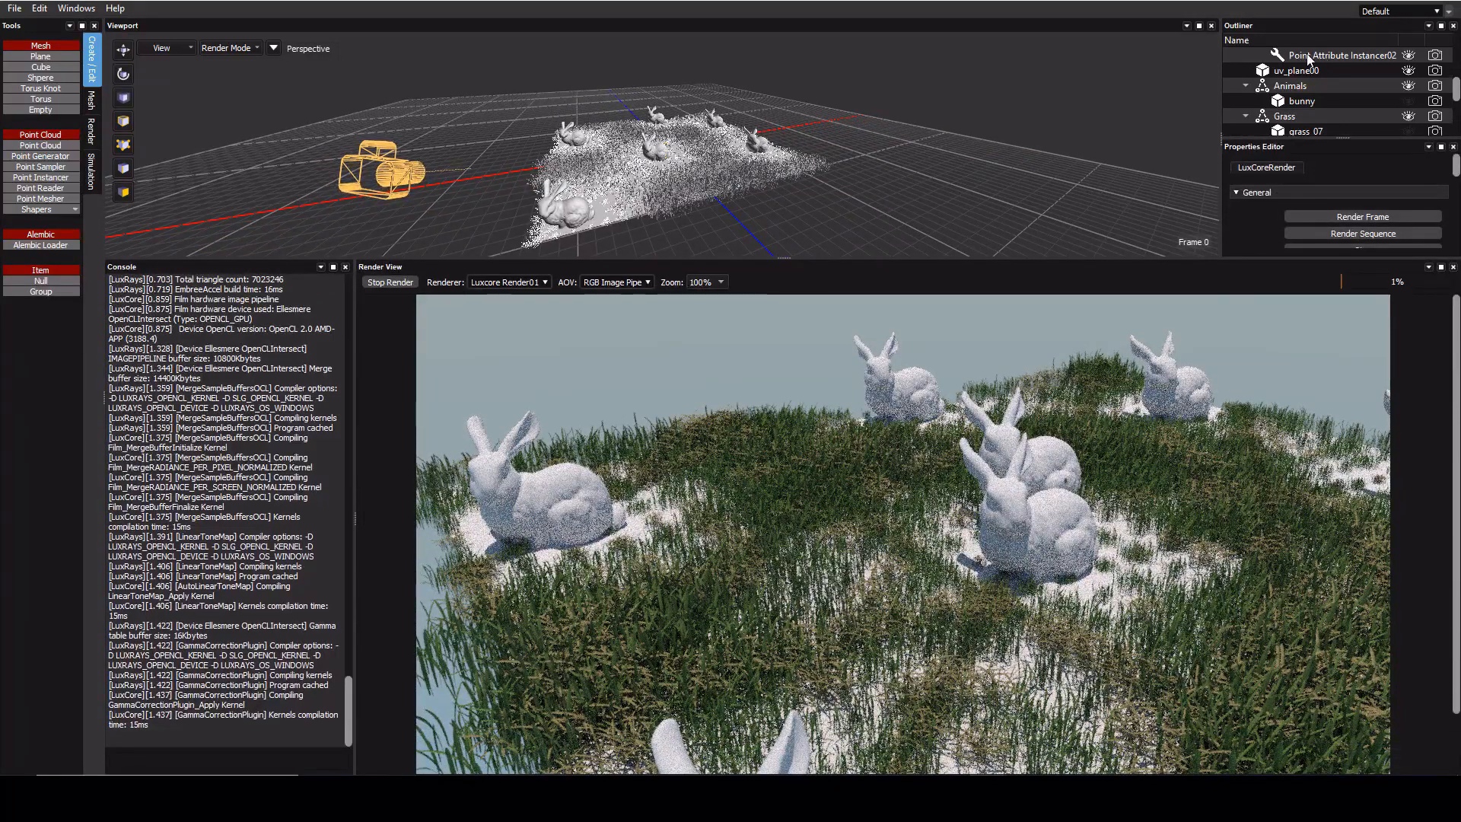
click(705, 282)
click(708, 204)
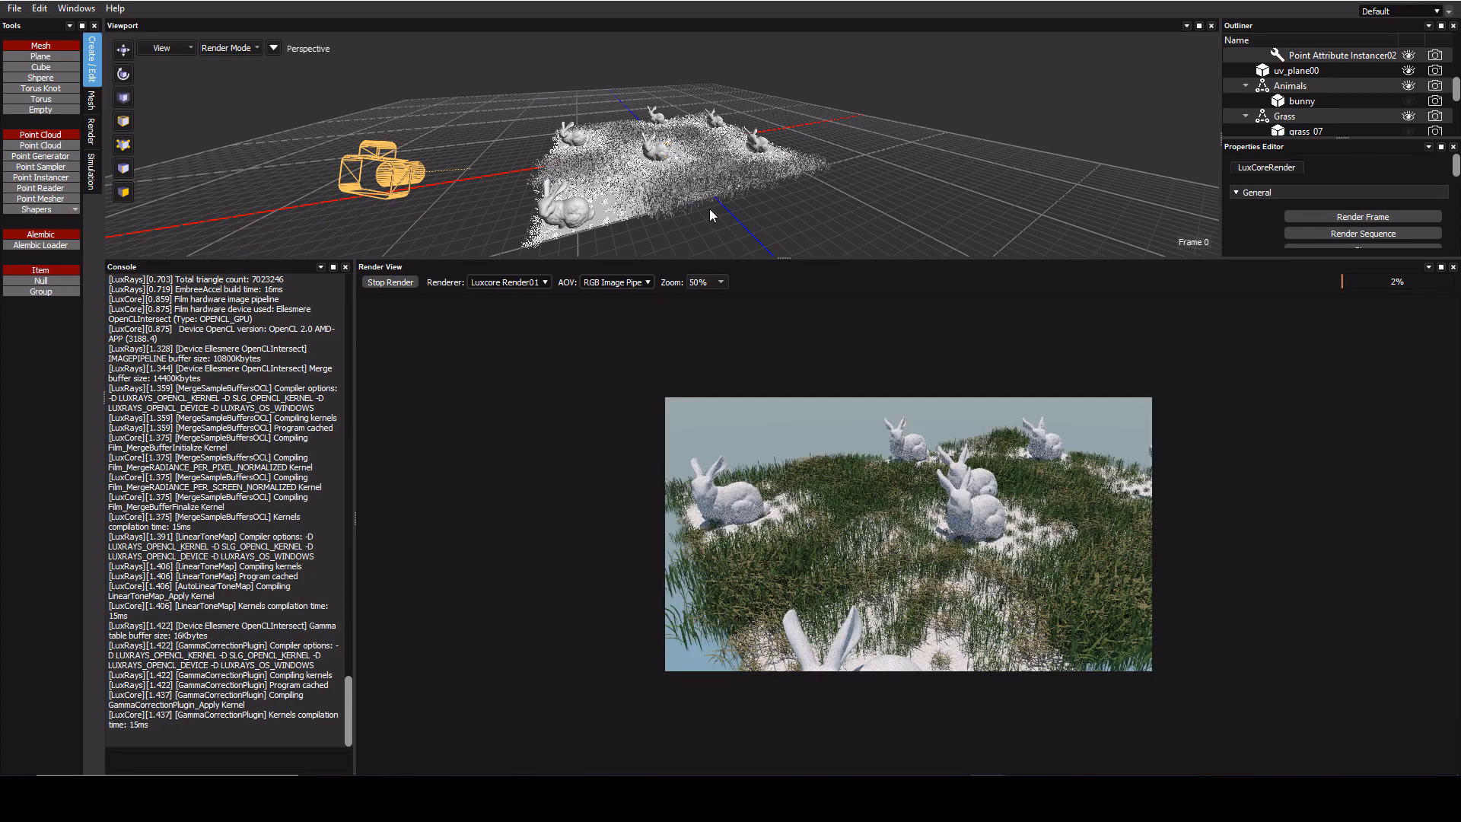